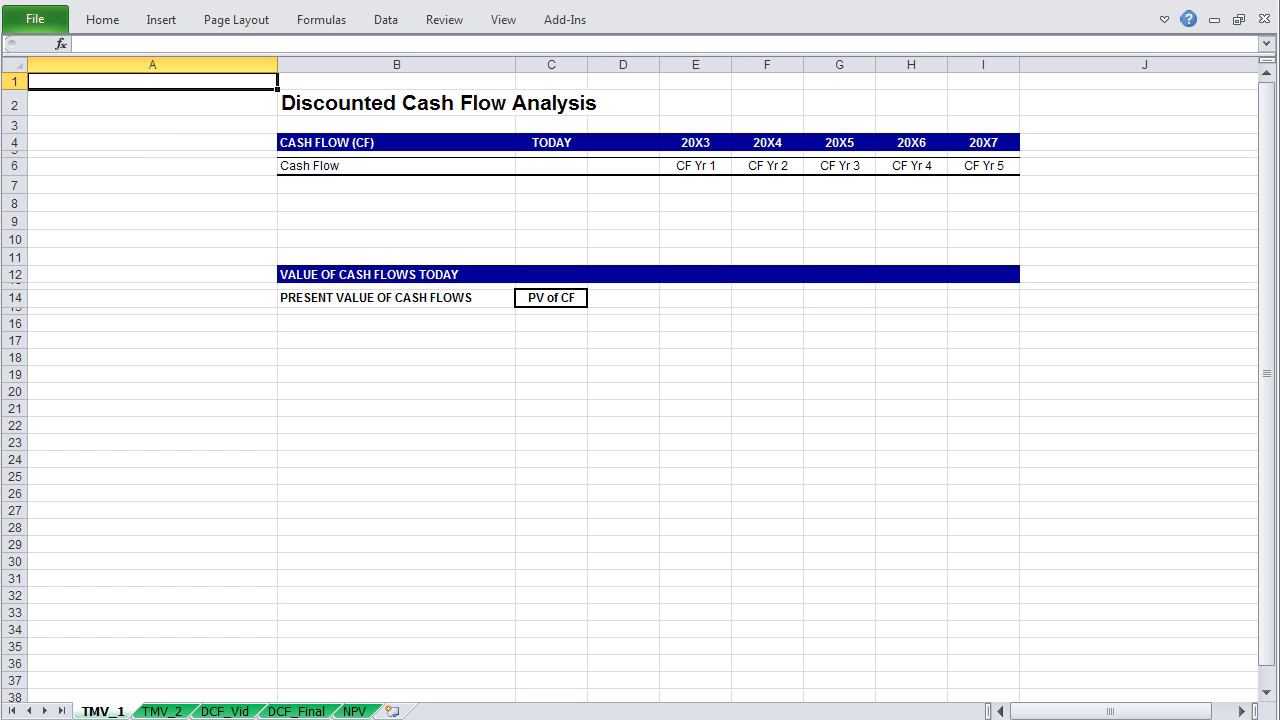
Step through the five yearly cash flows on TMV_1, then switch to the TMV_2 sheet
{"action": "key", "text": "Down"}
{"action": "key", "text": "Down"}
{"action": "key", "text": "Down"}
{"action": "key", "text": "Down"}
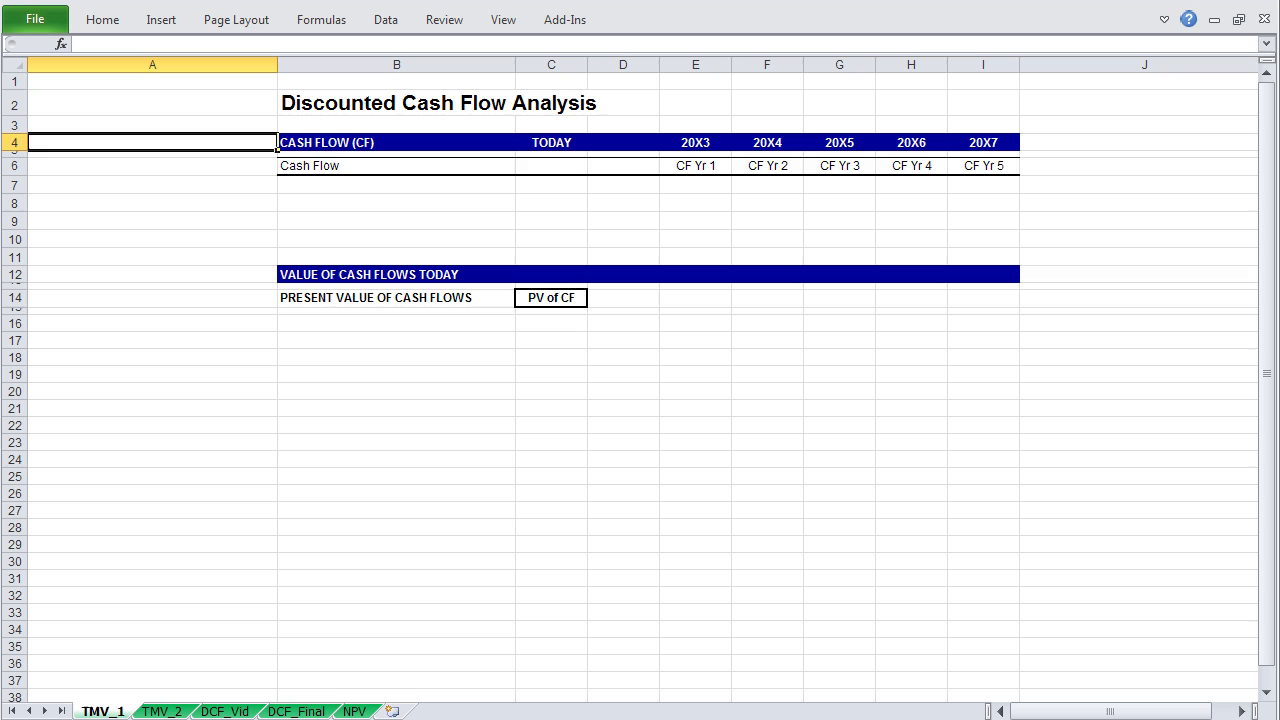
{"action": "key", "text": "Right"}
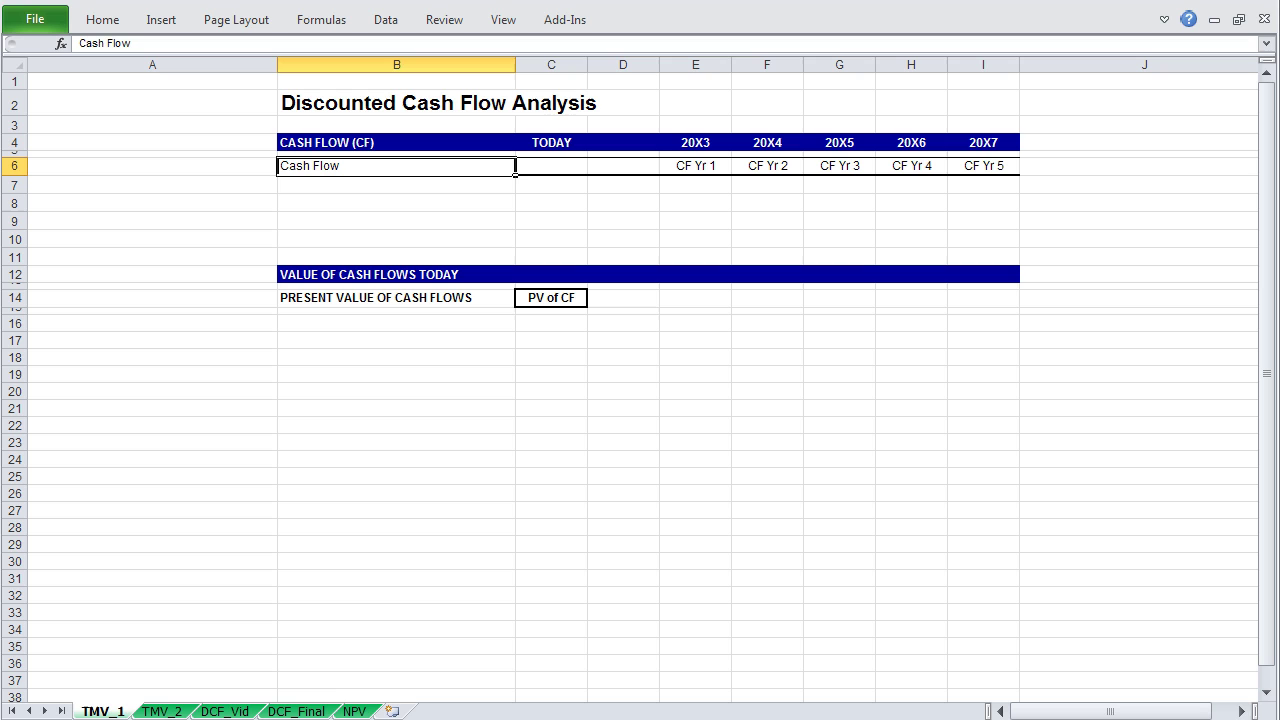
{"action": "key", "text": "Right"}
{"action": "key", "text": "Right"}
{"action": "key", "text": "Right"}
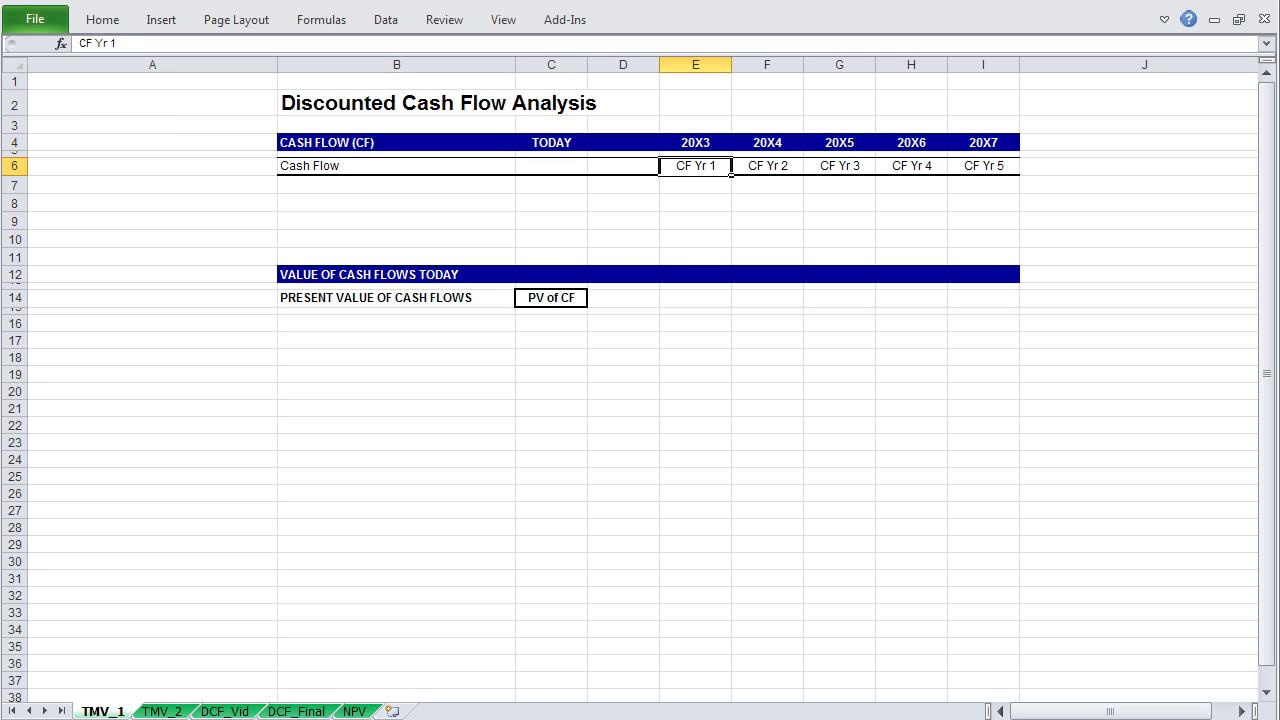
{"action": "key", "text": "Right"}
{"action": "key", "text": "Right"}
{"action": "key", "text": "Right"}
{"action": "key", "text": "Right"}
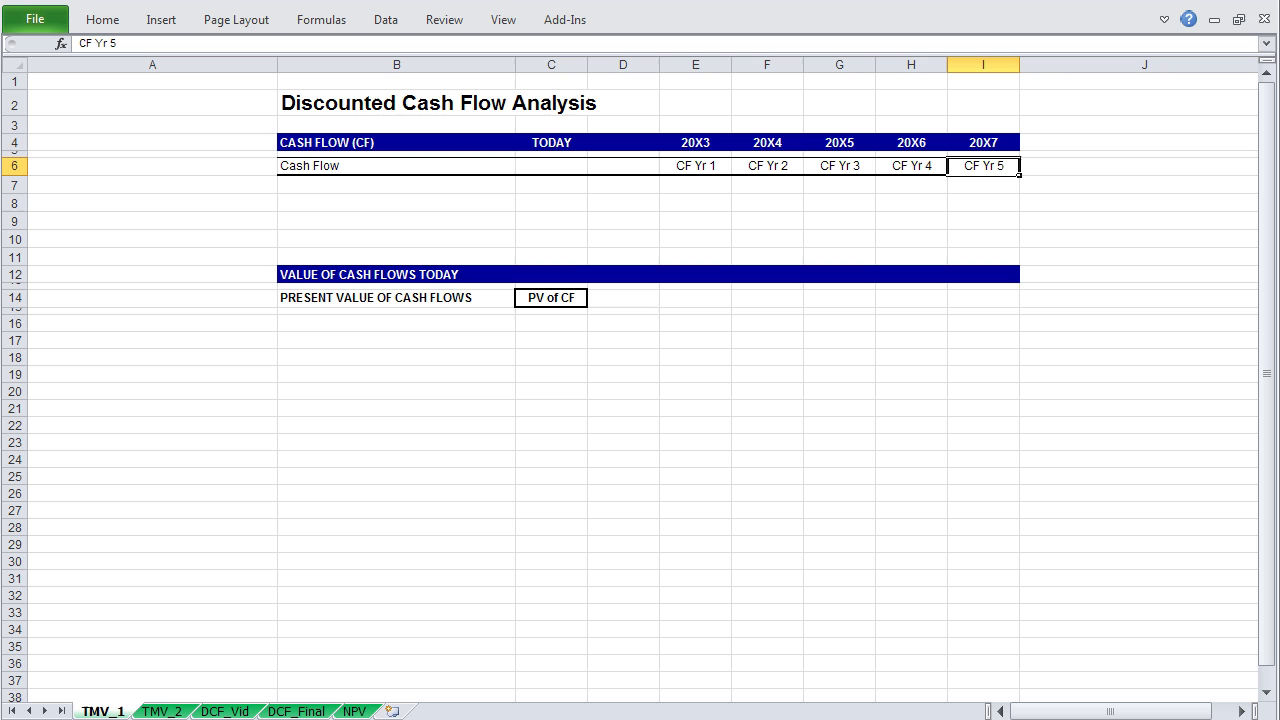
{"action": "key", "text": "ctrl+Page_Down"}
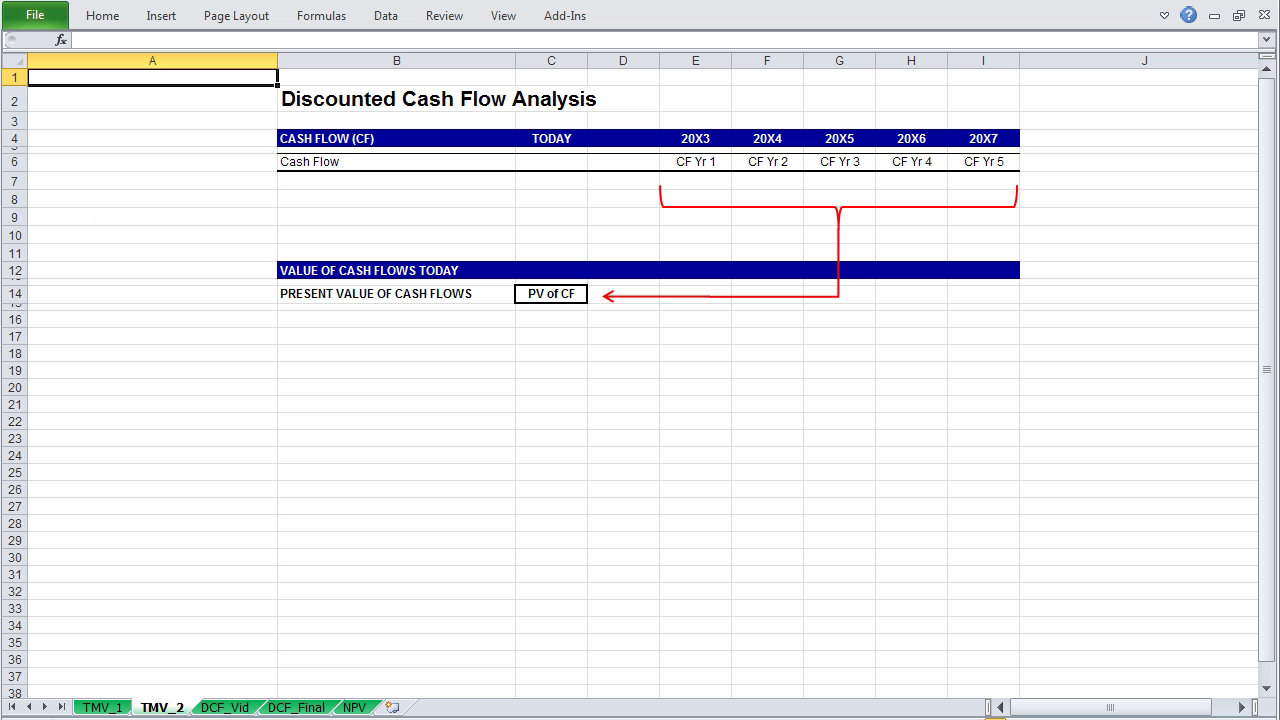
Move from the TMV_2 sheet to the DCF_Vid sheet with Ctrl+PageDown
{"action": "key", "text": "ctrl+Page_Down"}
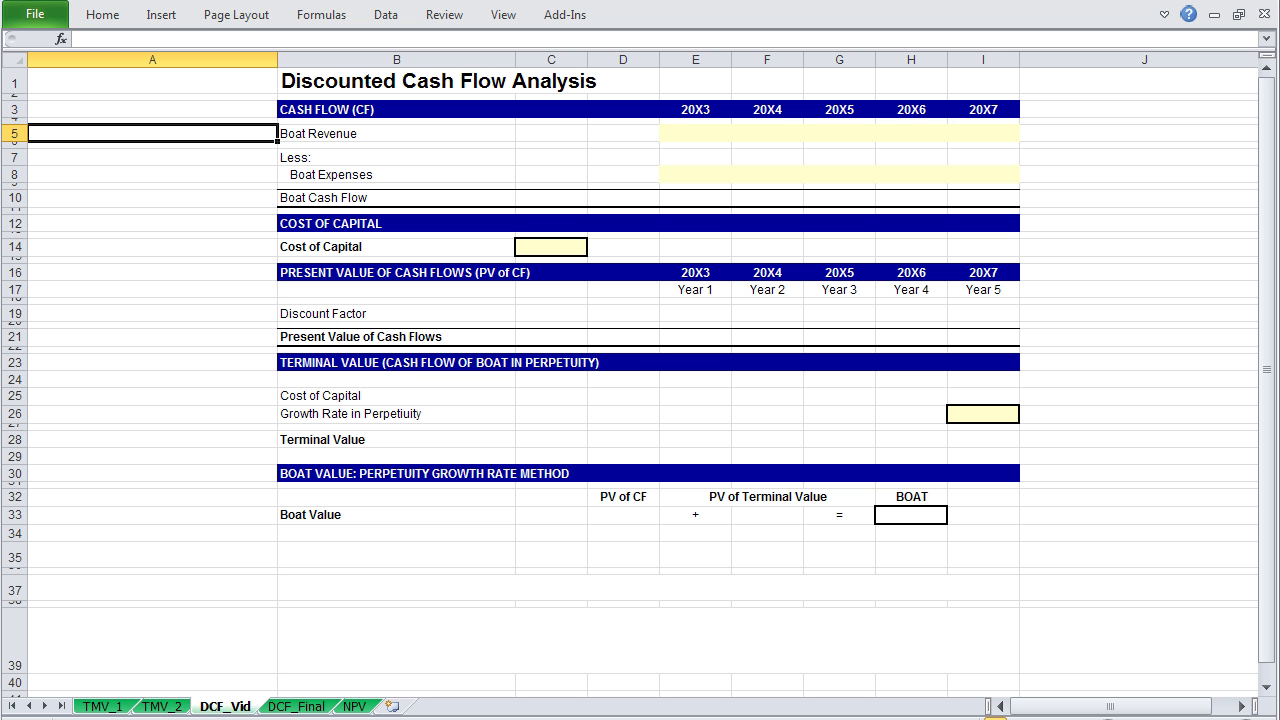
Enter 750,000 Boat Revenue and 500,000 Expenses and fill both across all five years
{"action": "key", "text": "Right"}
{"action": "key", "text": "Right"}
{"action": "key", "text": "Right"}
{"action": "key", "text": "Right"}
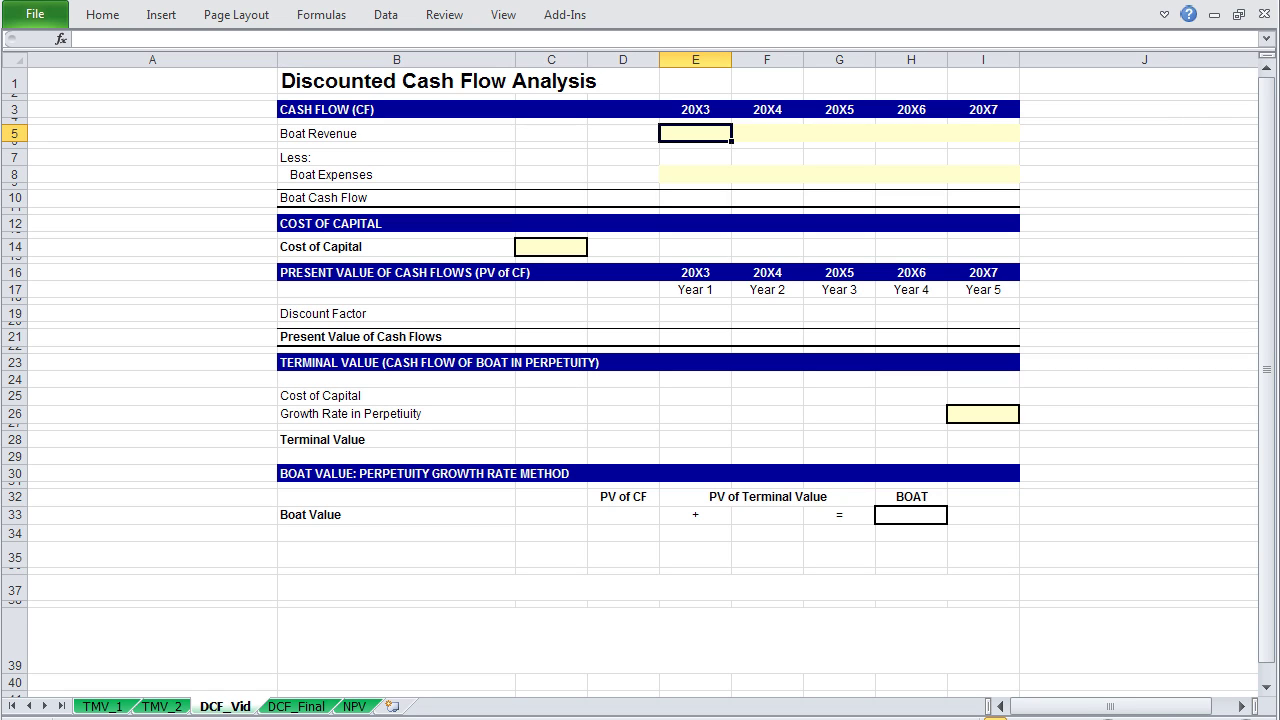
{"action": "type", "text": "750"}
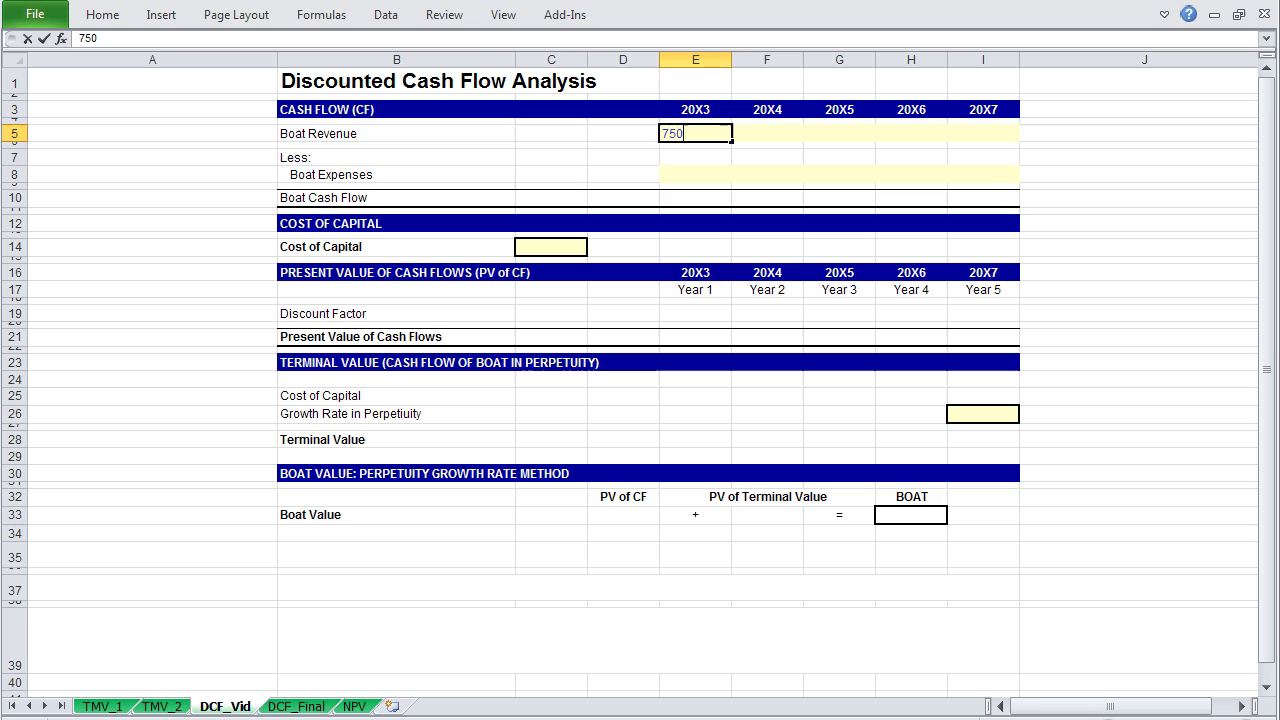
{"action": "type", "text": "000"}
{"action": "key", "text": "Right"}
{"action": "key", "text": "Left"}
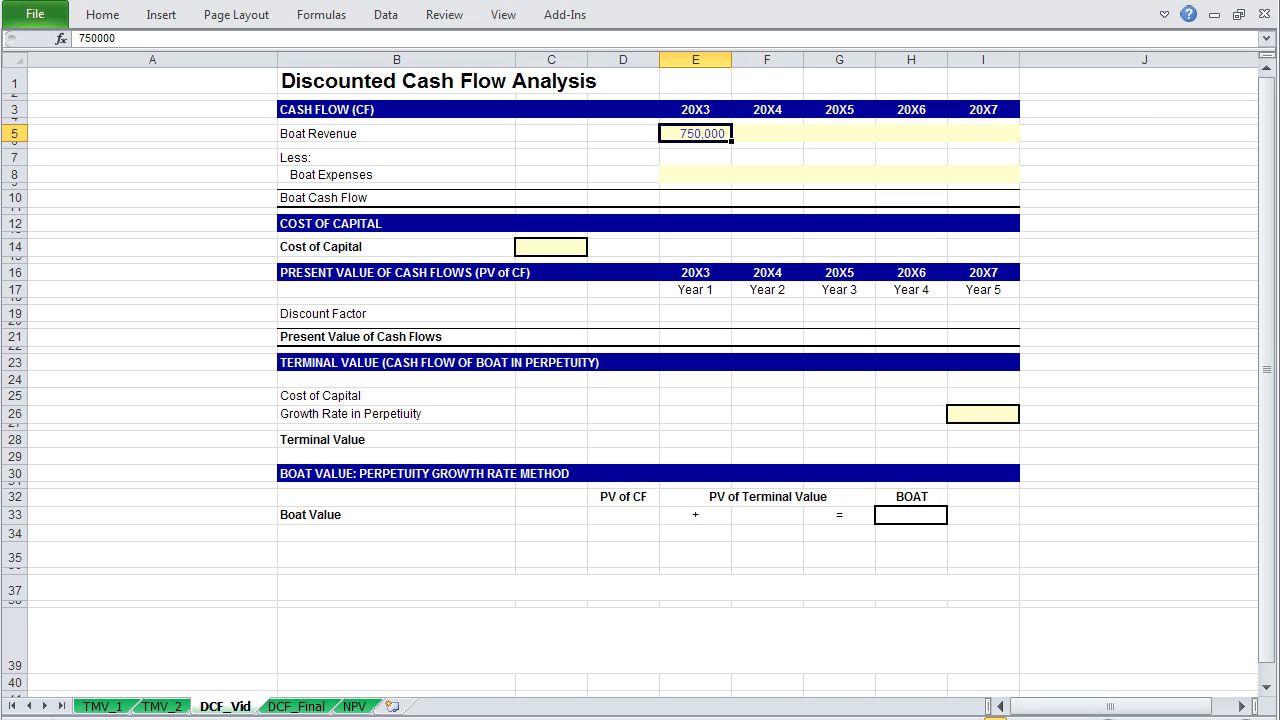
{"action": "key", "text": "shift+Right"}
{"action": "key", "text": "shift+Right"}
{"action": "key", "text": "shift+Right"}
{"action": "key", "text": "shift+Right"}
{"action": "key", "text": "ctrl+r"}
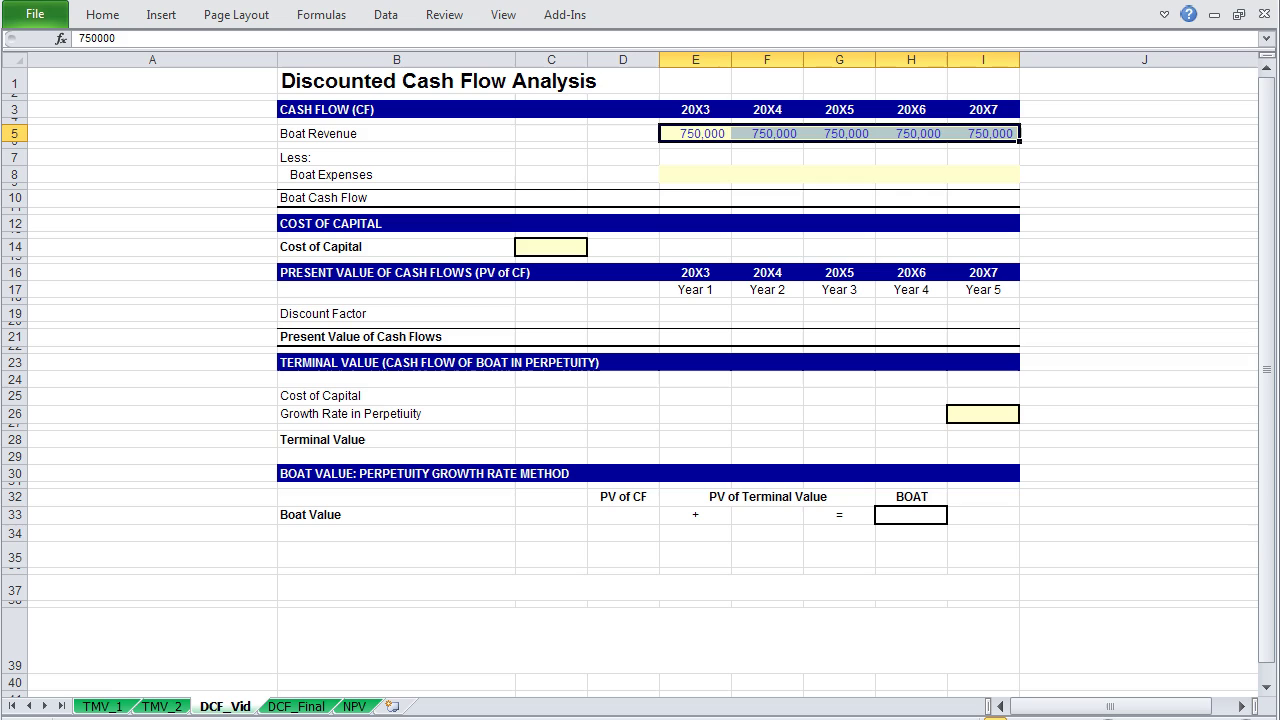
{"action": "key", "text": "Down"}
{"action": "key", "text": "Down"}
{"action": "key", "text": "Down"}
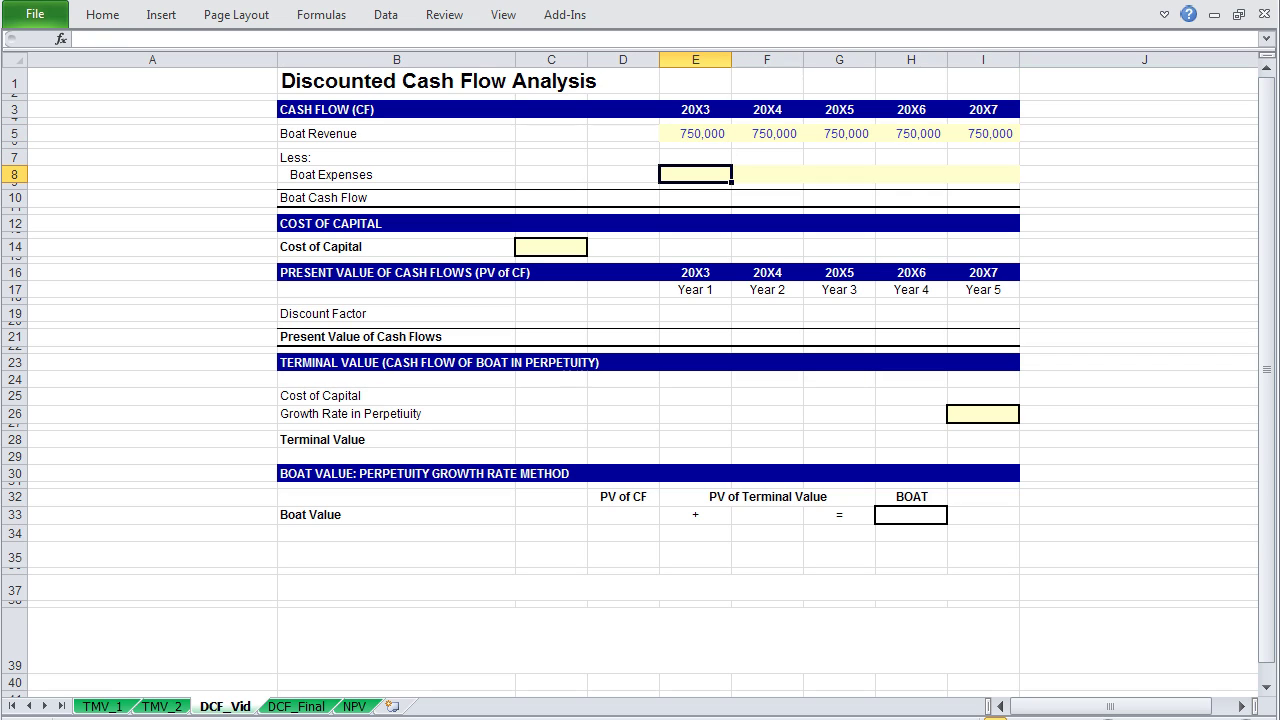
{"action": "type", "text": "500,000"}
{"action": "key", "text": "ctrl+Return"}
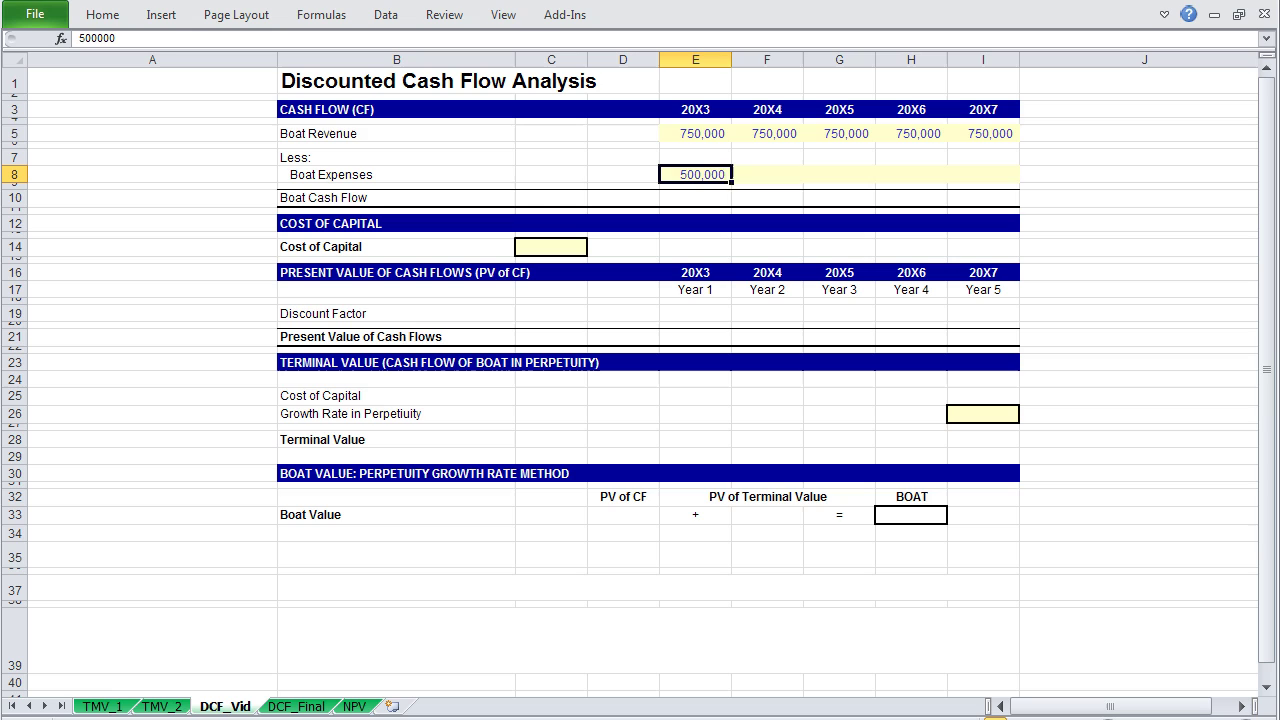
{"action": "key", "text": "shift+Right"}
{"action": "key", "text": "shift+Right"}
{"action": "key", "text": "shift+Right"}
{"action": "key", "text": "shift+Right"}
{"action": "key", "text": "ctrl+r"}
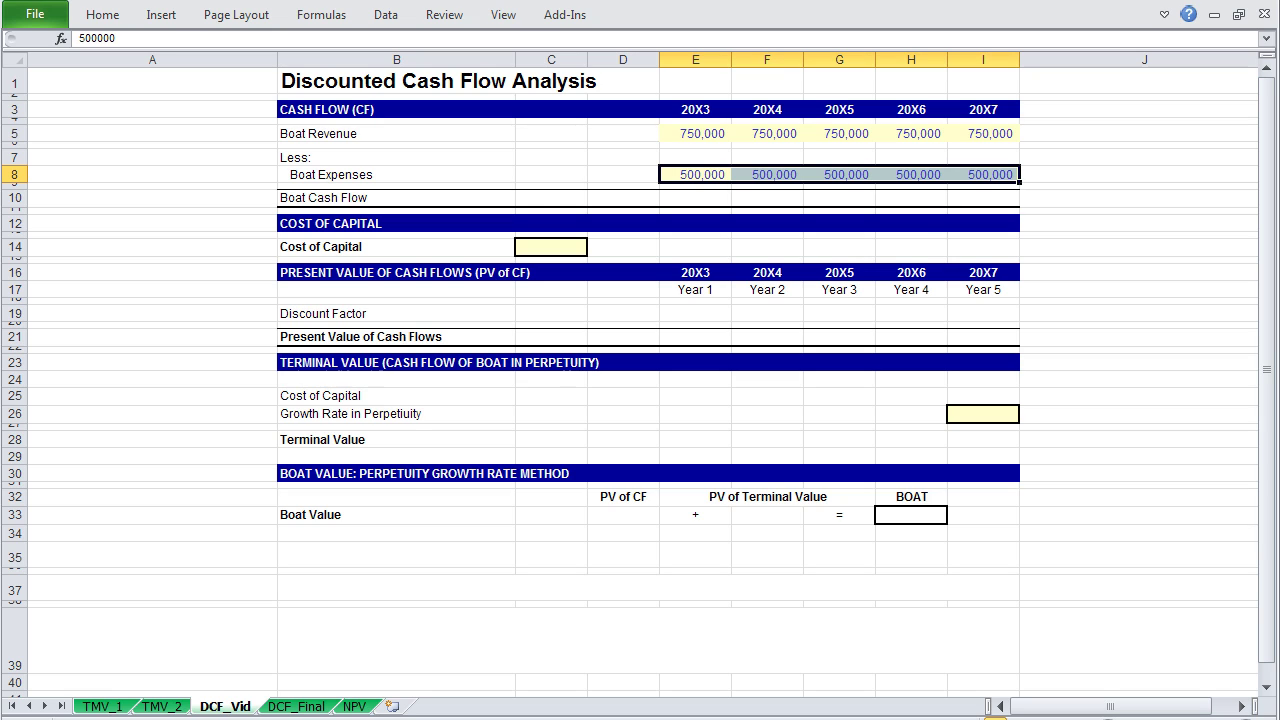
Enter Boat Cash Flow as =E5-E8 and fill it across the five years, giving 250,000 each
{"action": "left_click", "coordinate": [695, 197]}
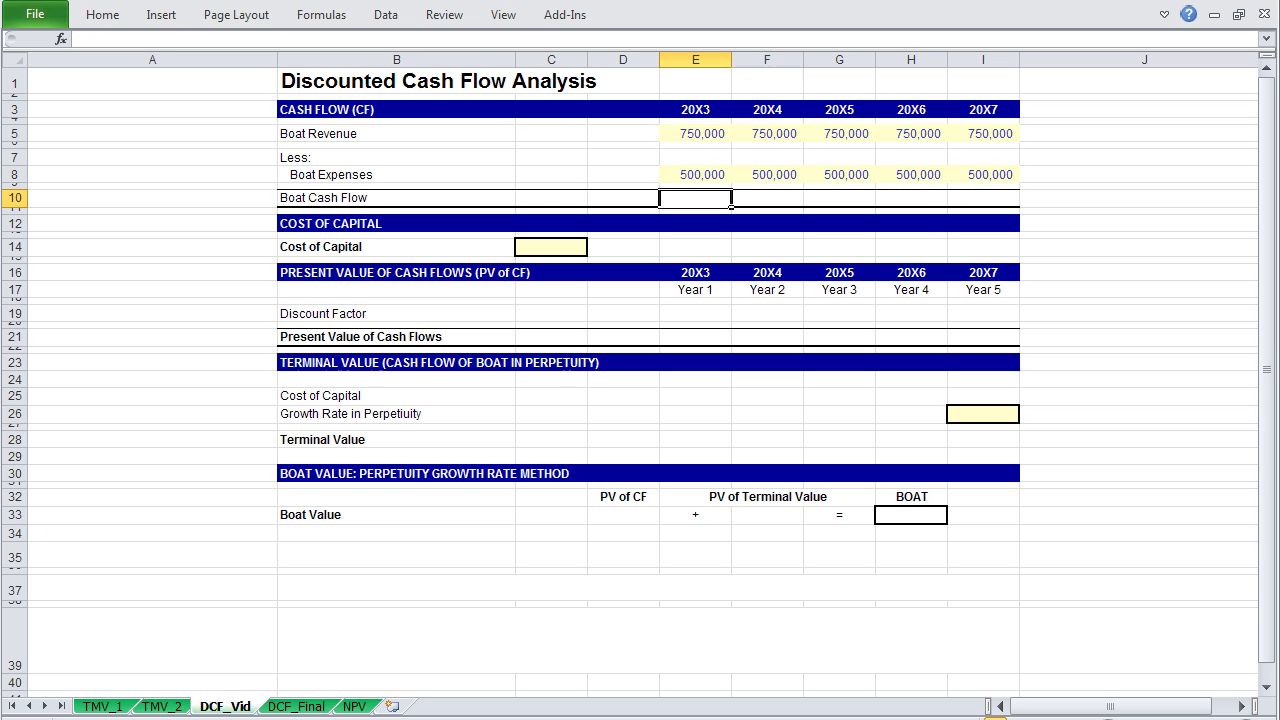
{"action": "type", "text": "="}
{"action": "key", "text": "Up"}
{"action": "key", "text": "Up"}
{"action": "key", "text": "Up"}
{"action": "key", "text": "Up"}
{"action": "key", "text": "Up"}
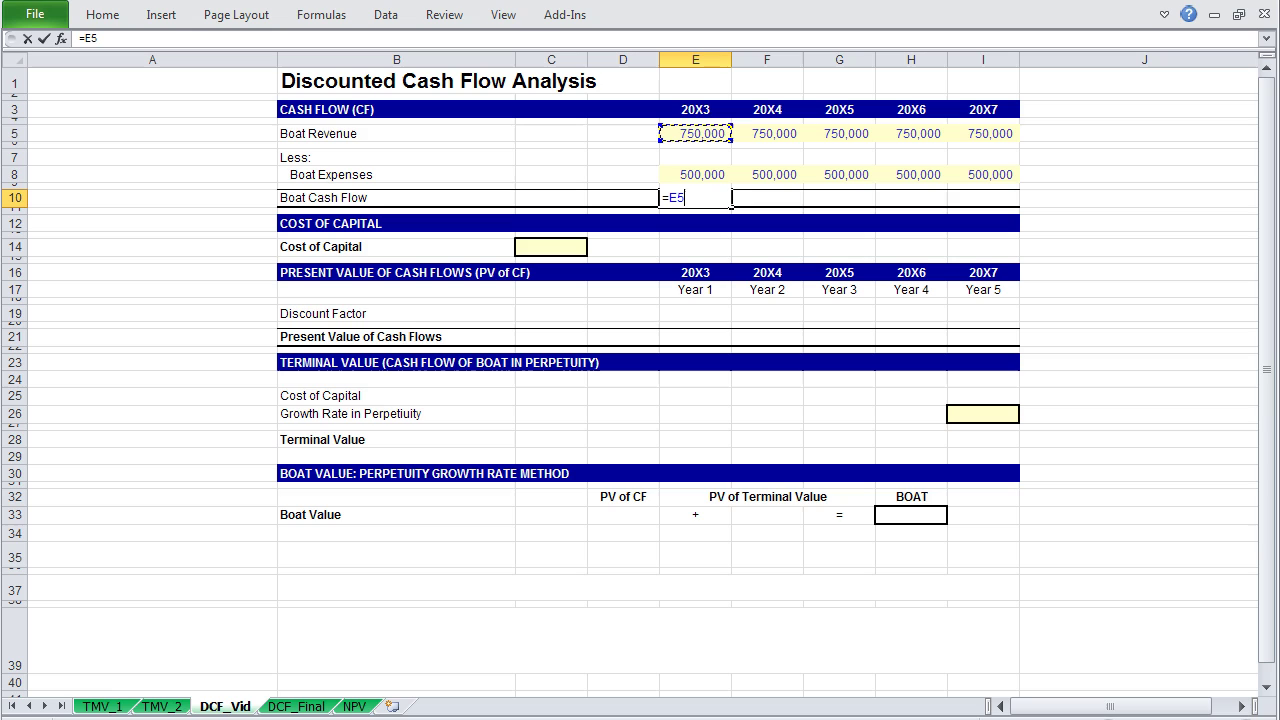
{"action": "type", "text": "-"}
{"action": "key", "text": "Up"}
{"action": "key", "text": "Up"}
{"action": "key", "text": "ctrl+Return"}
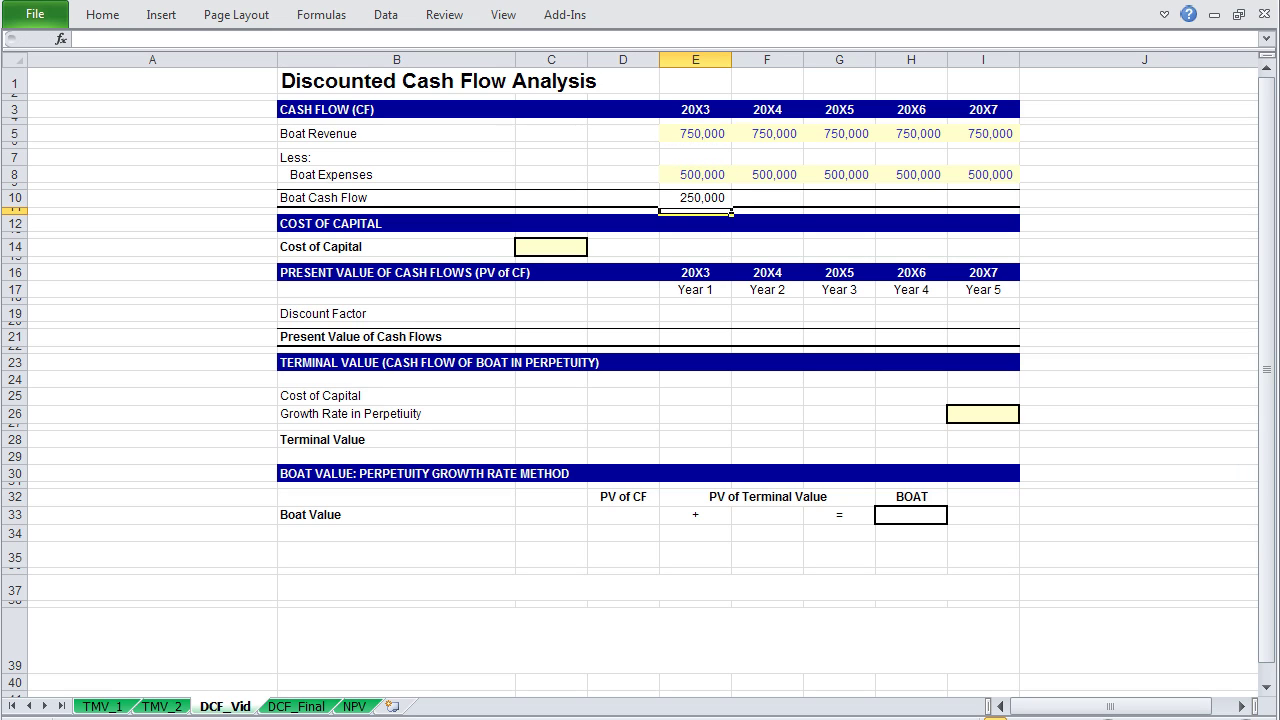
{"action": "key", "text": "shift+Right"}
{"action": "key", "text": "shift+Right"}
{"action": "key", "text": "shift+Right"}
{"action": "key", "text": "shift+Right"}
{"action": "key", "text": "ctrl+r"}
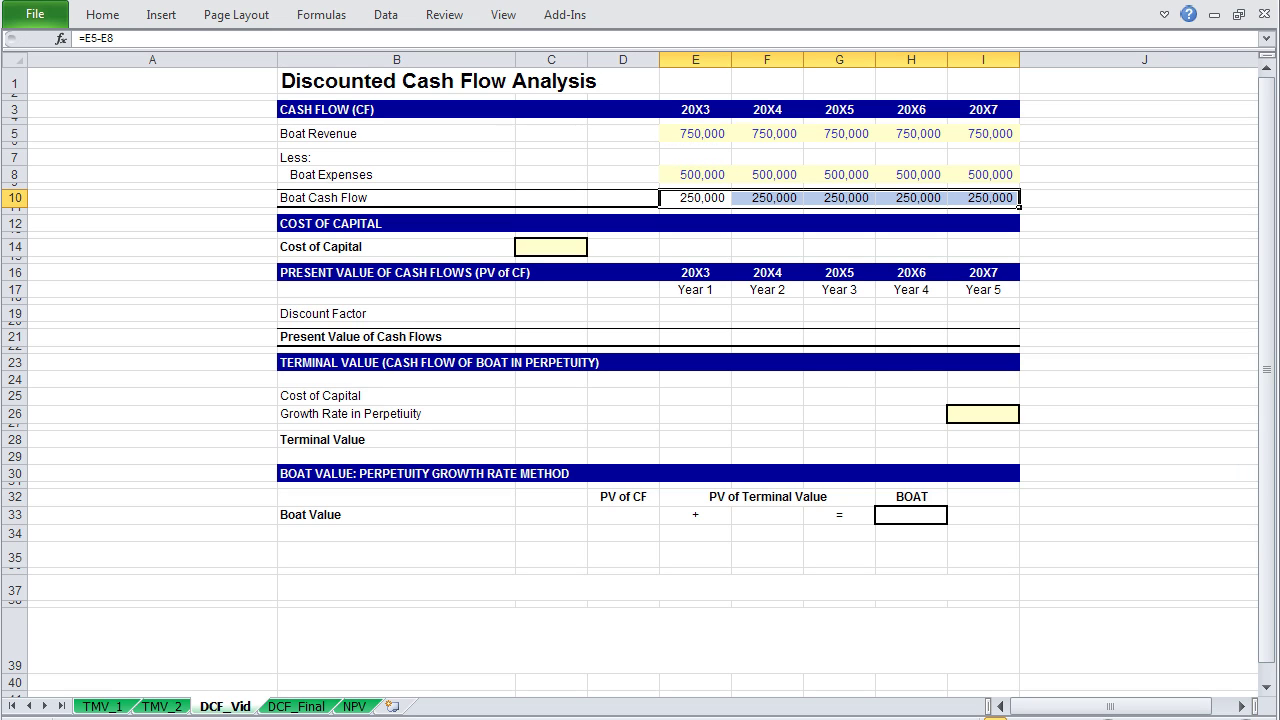
{"action": "key", "text": "Down"}
{"action": "key", "text": "Down"}
{"action": "key", "text": "Down"}
{"action": "key", "text": "Down"}
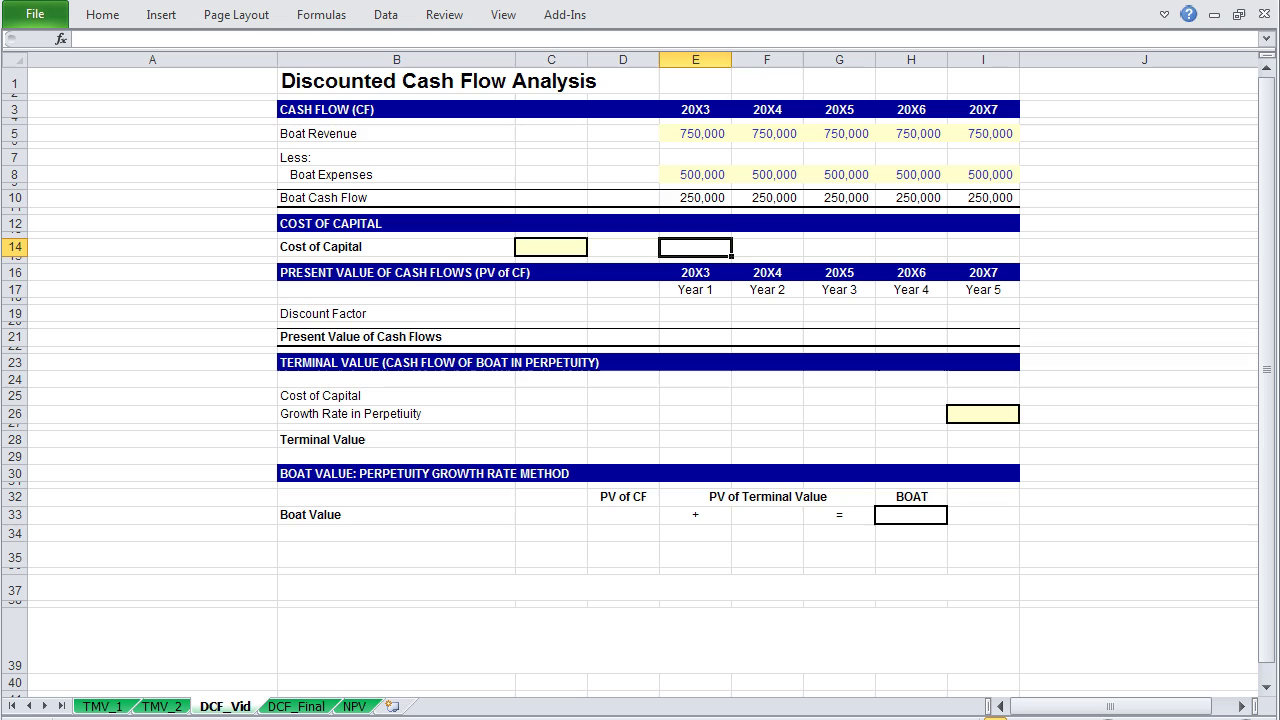
Enter 10% as the Cost of Capital in C14, then review the cash flows in E10:I10
{"action": "key", "text": "Left"}
{"action": "key", "text": "Left"}
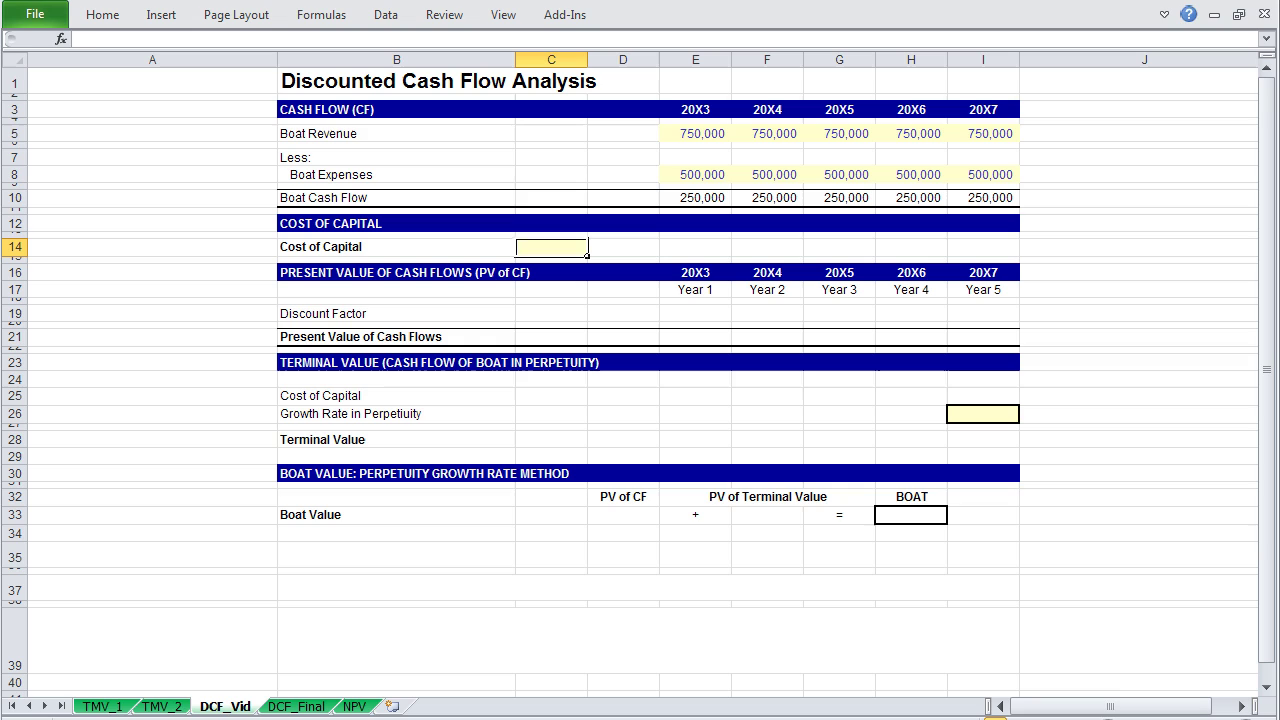
{"action": "type", "text": "10%"}
{"action": "key", "text": "Return"}
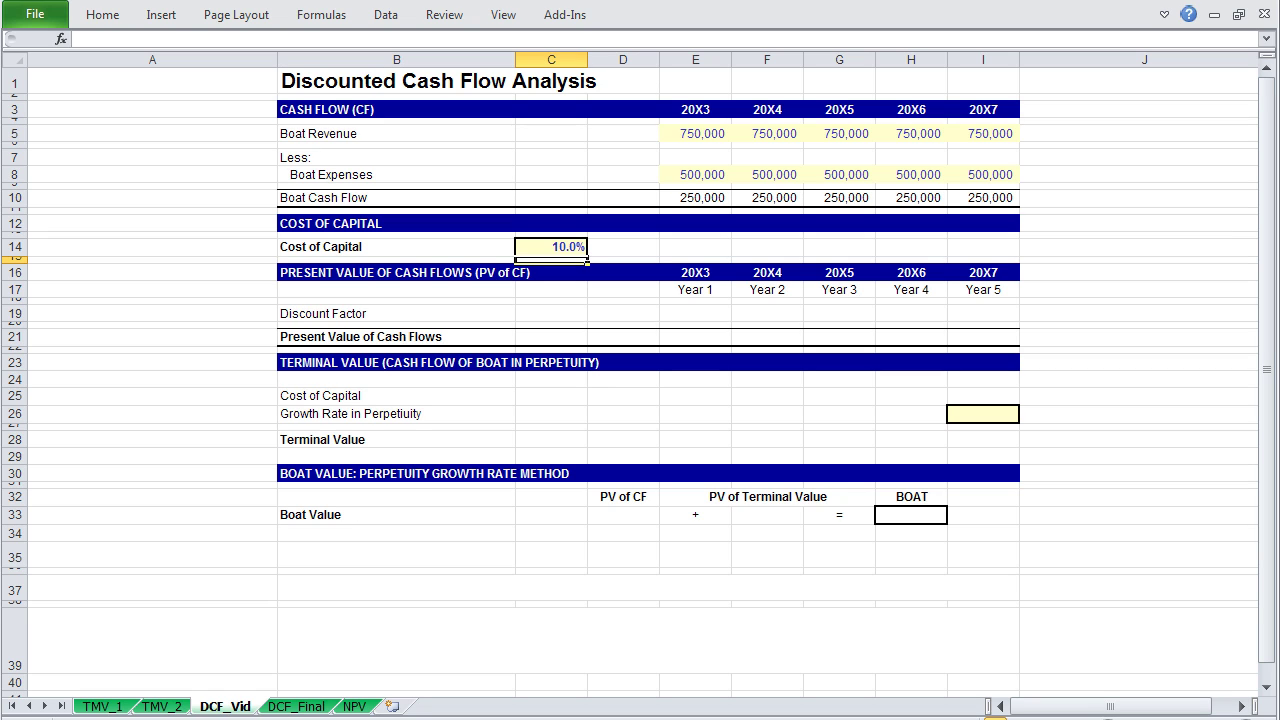
{"action": "key", "text": "Right"}
{"action": "key", "text": "Right"}
{"action": "key", "text": "Up"}
{"action": "key", "text": "Up"}
{"action": "key", "text": "Up"}
{"action": "key", "text": "Up"}
{"action": "key", "text": "Up"}
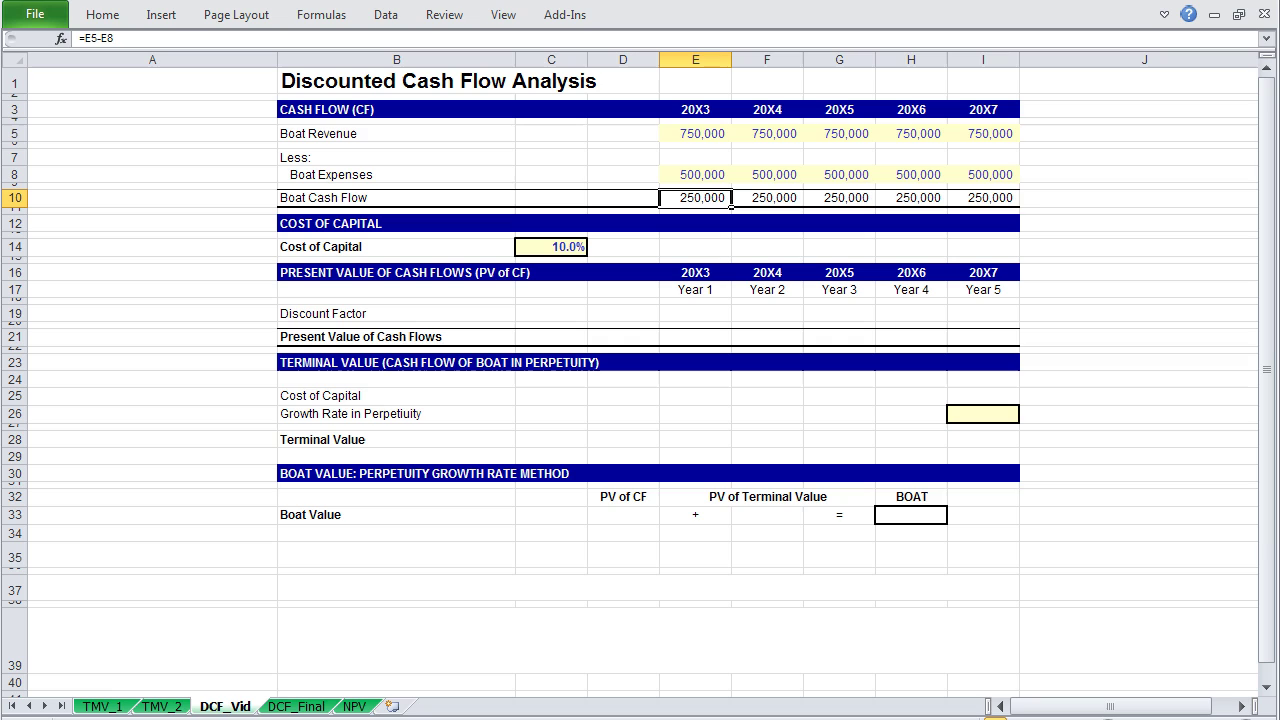
{"action": "key", "text": "ctrl+shift+Right"}
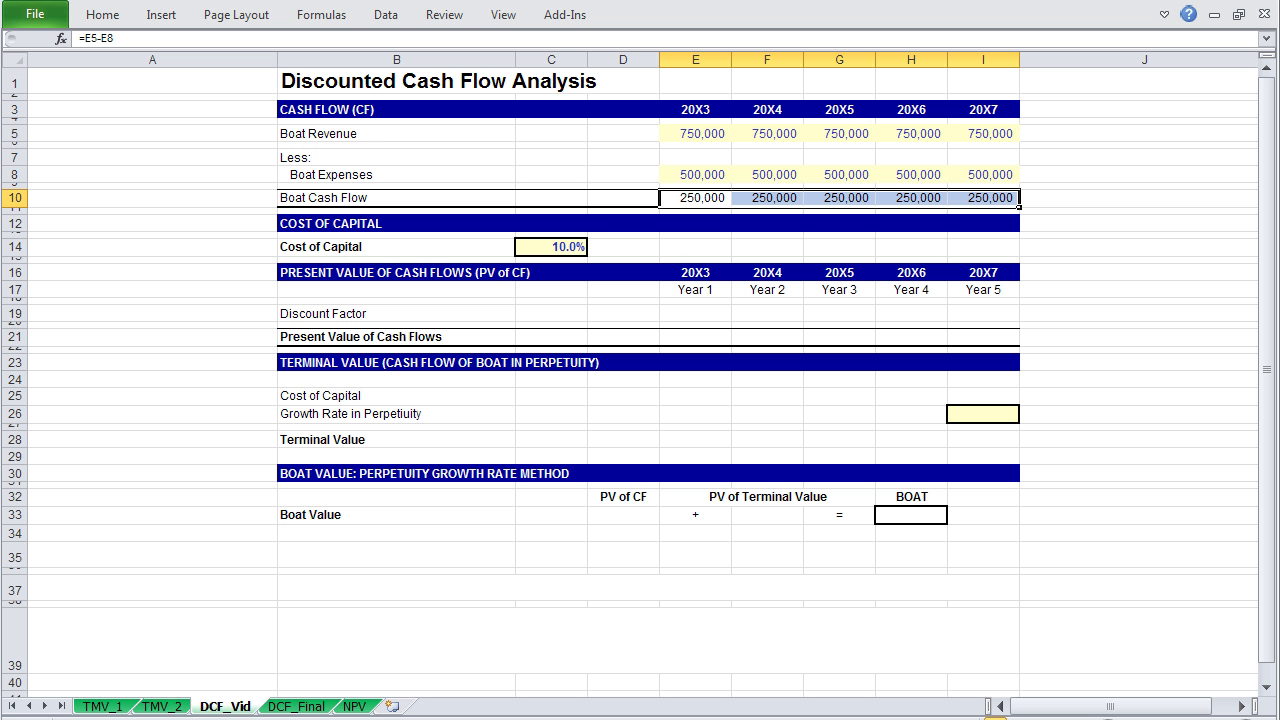
{"action": "key", "text": "Down"}
{"action": "key", "text": "Down"}
{"action": "key", "text": "Down"}
{"action": "key", "text": "Down"}
{"action": "key", "text": "Down"}
{"action": "key", "text": "Down"}
{"action": "key", "text": "Down"}
{"action": "key", "text": "Down"}
{"action": "key", "text": "Down"}
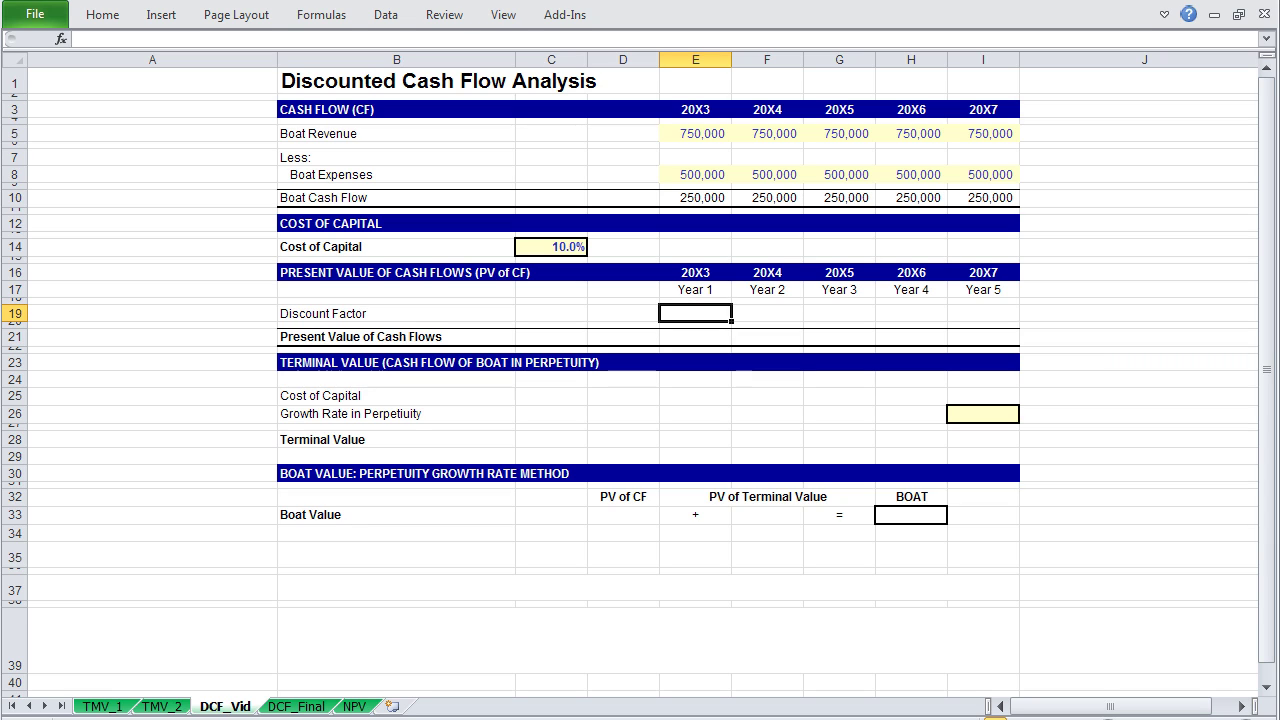
Enter the Year 1 discount factor as 1/(1+absolute cost of capital) raised to the period number
{"action": "type", "text": "=1/((1+"}
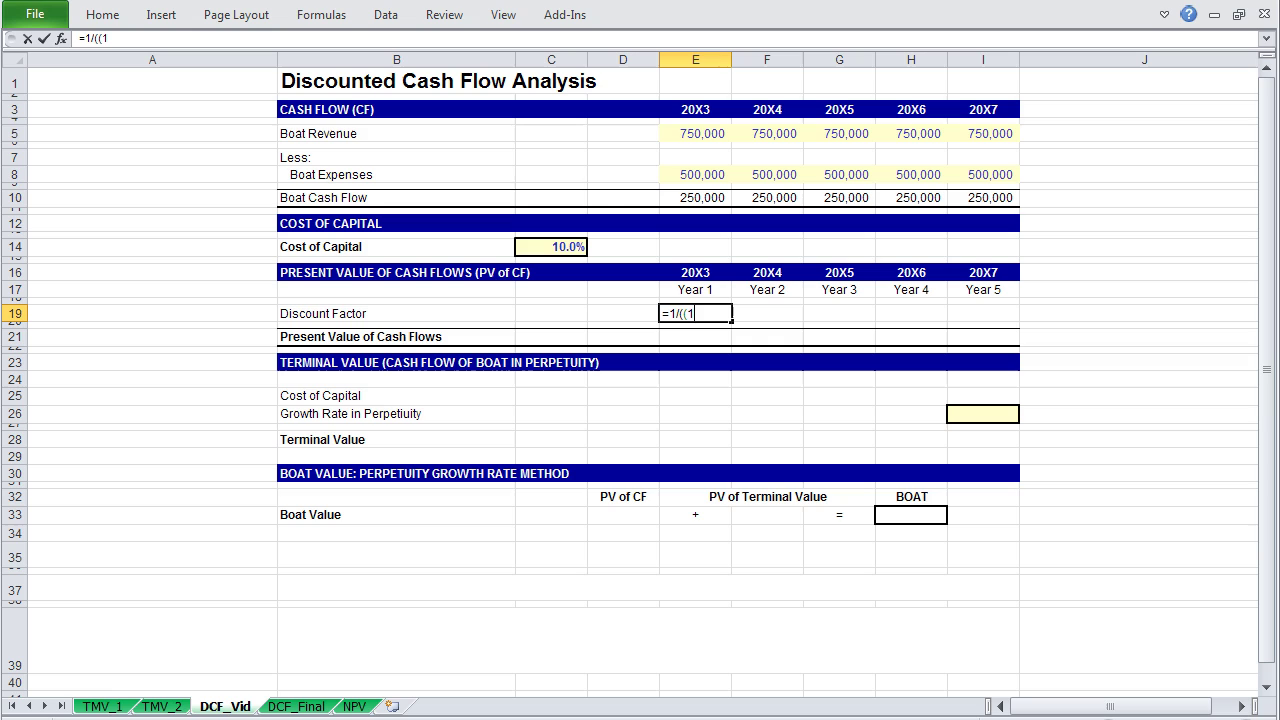
{"action": "key", "text": "Left"}
{"action": "key", "text": "Left"}
{"action": "key", "text": "Up"}
{"action": "key", "text": "Up"}
{"action": "key", "text": "Up"}
{"action": "key", "text": "Up"}
{"action": "key", "text": "Up"}
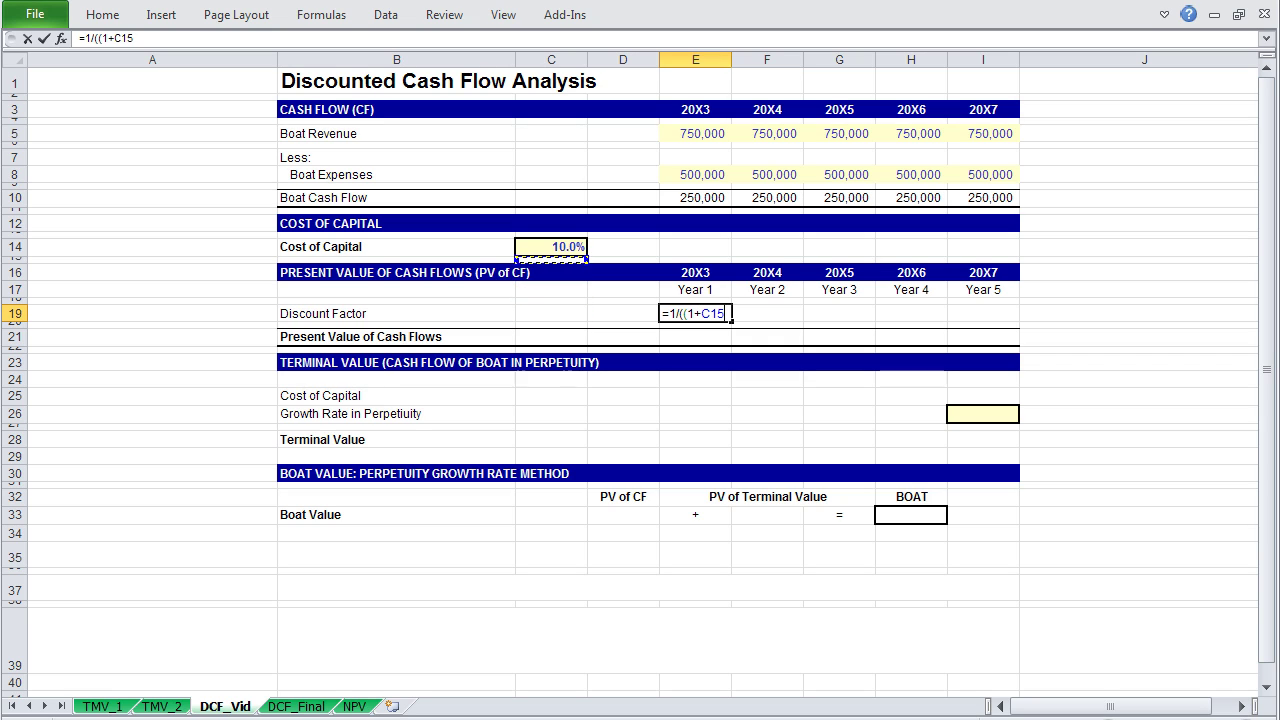
{"action": "key", "text": "F4"}
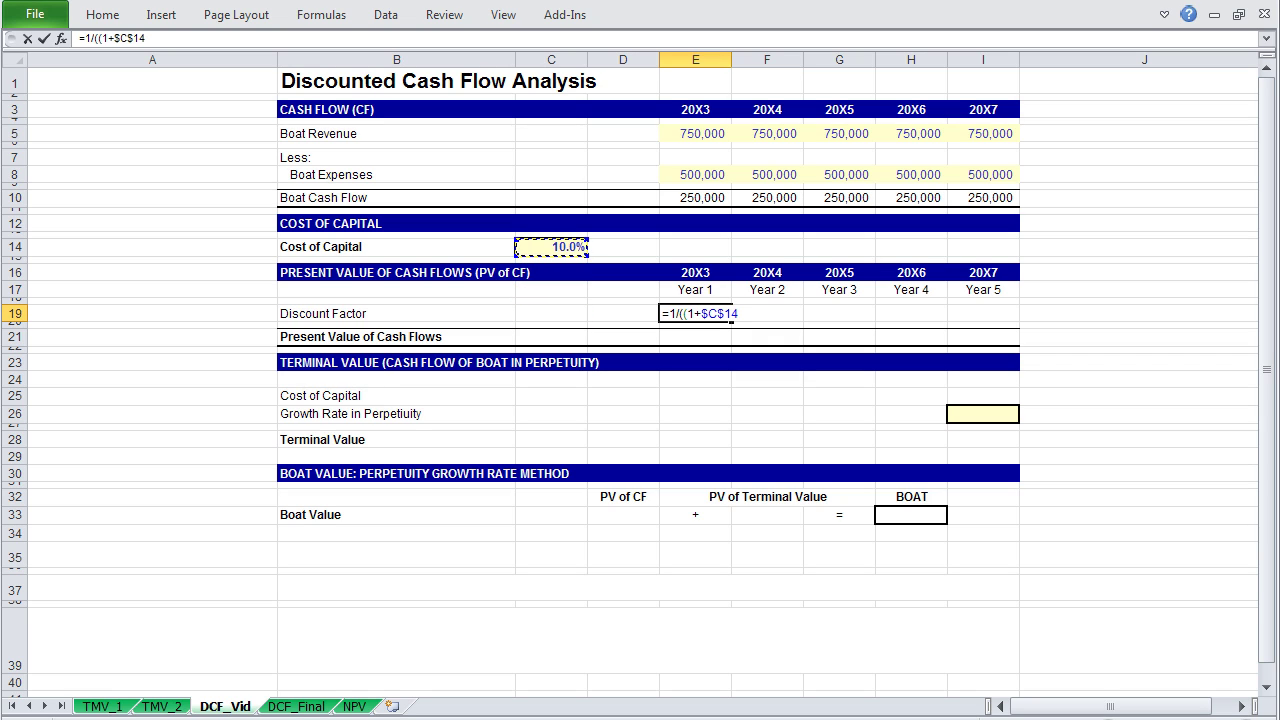
{"action": "type", "text": ")^"}
{"action": "key", "text": "Up"}
{"action": "key", "text": "Up"}
{"action": "type", "text": ")"}
{"action": "key", "text": "Return"}
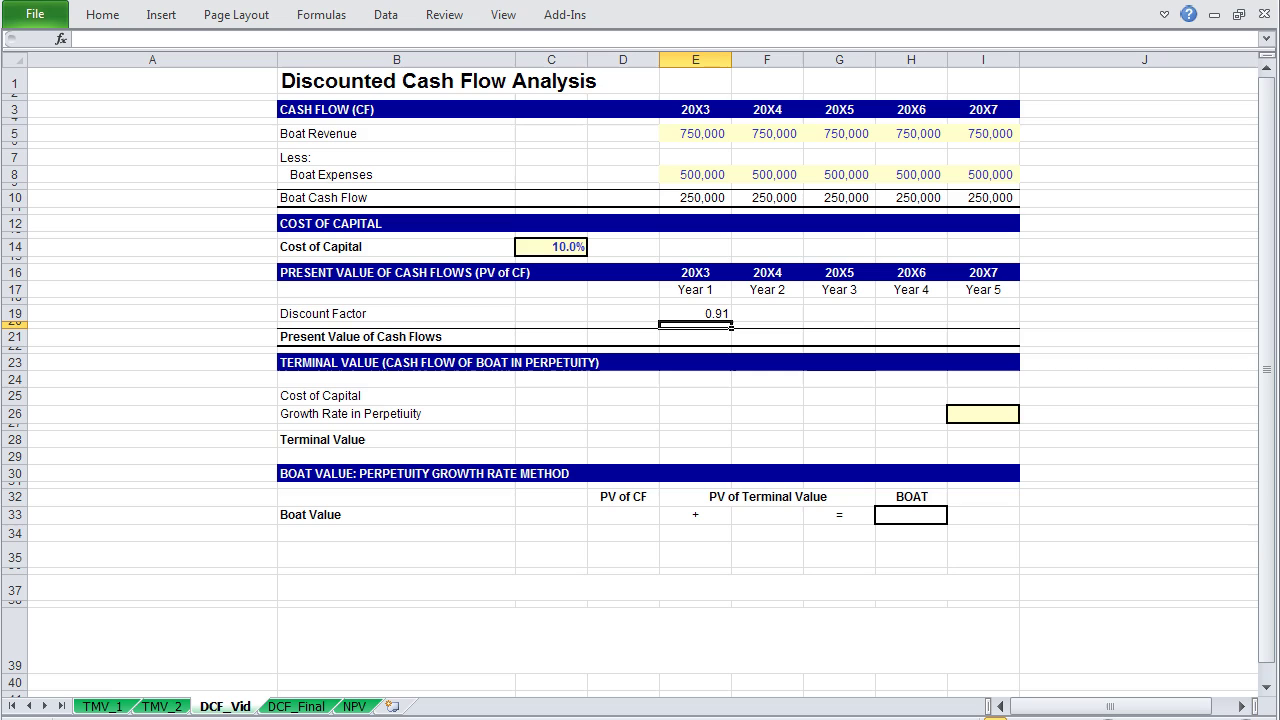
Check the custom "Year "0 label format, then fill the discount factor across Years 2–5
{"action": "key", "text": "Up"}
{"action": "key", "text": "Up"}
{"action": "key", "text": "Up"}
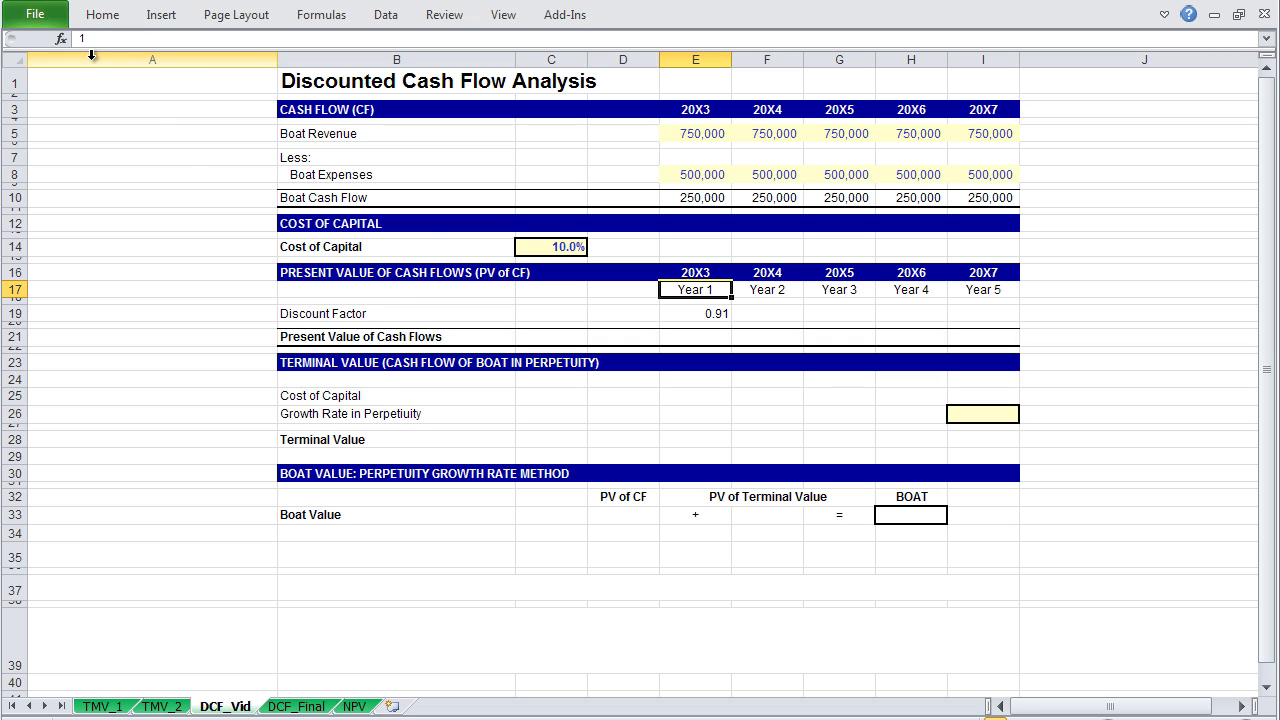
{"action": "key", "text": "ctrl+1"}
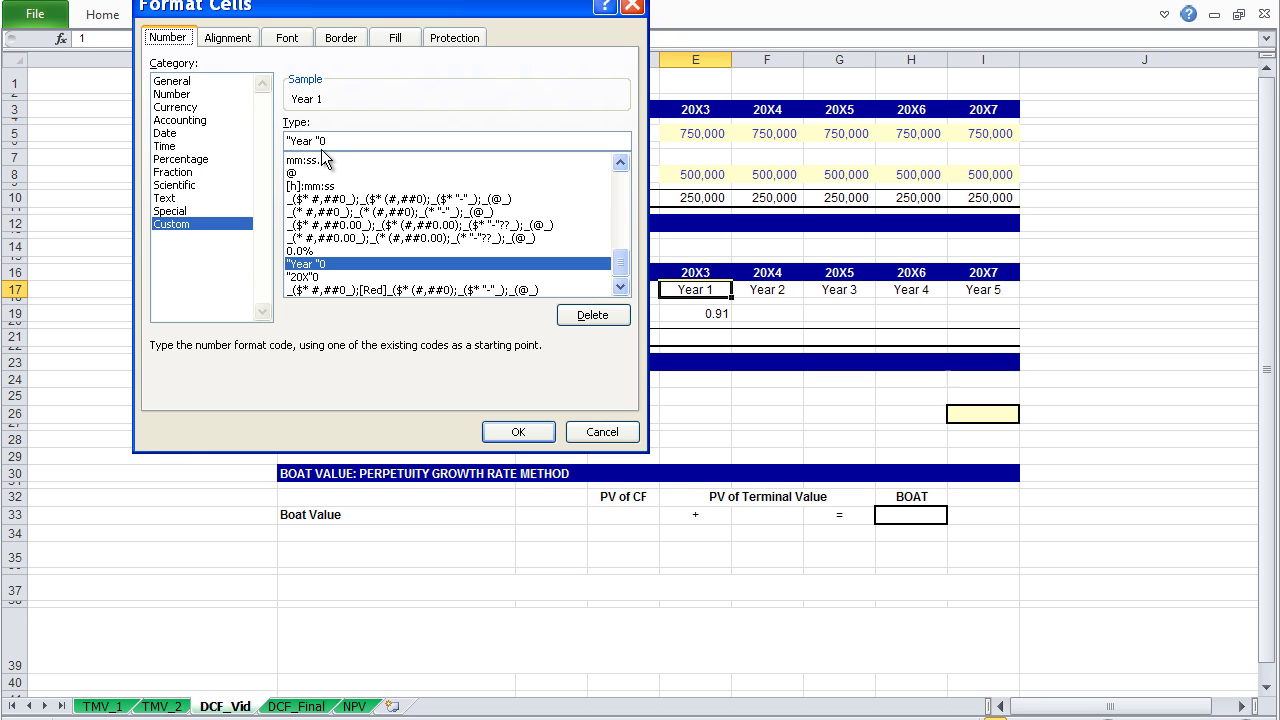
{"action": "left_click", "coordinate": [502, 434]}
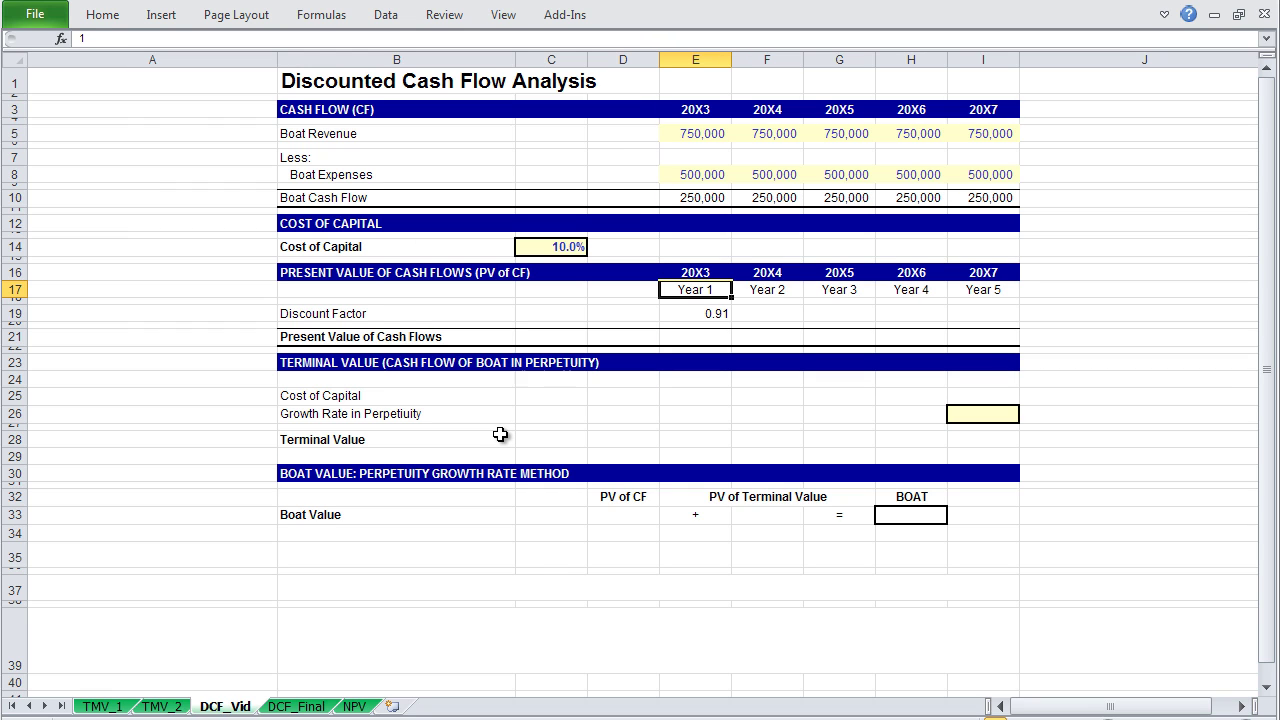
{"action": "key", "text": "Down"}
{"action": "key", "text": "Down"}
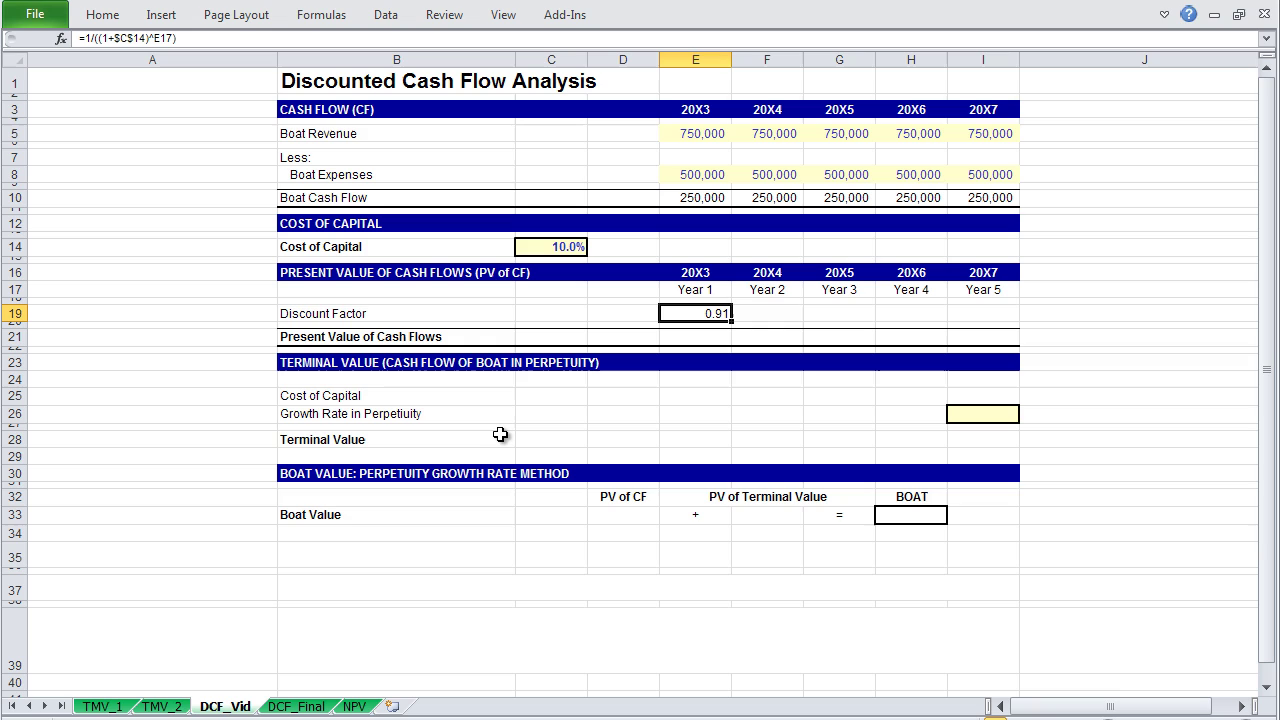
{"action": "key", "text": "shift+Right"}
{"action": "key", "text": "shift+Right"}
{"action": "key", "text": "shift+Right"}
{"action": "key", "text": "shift+Right"}
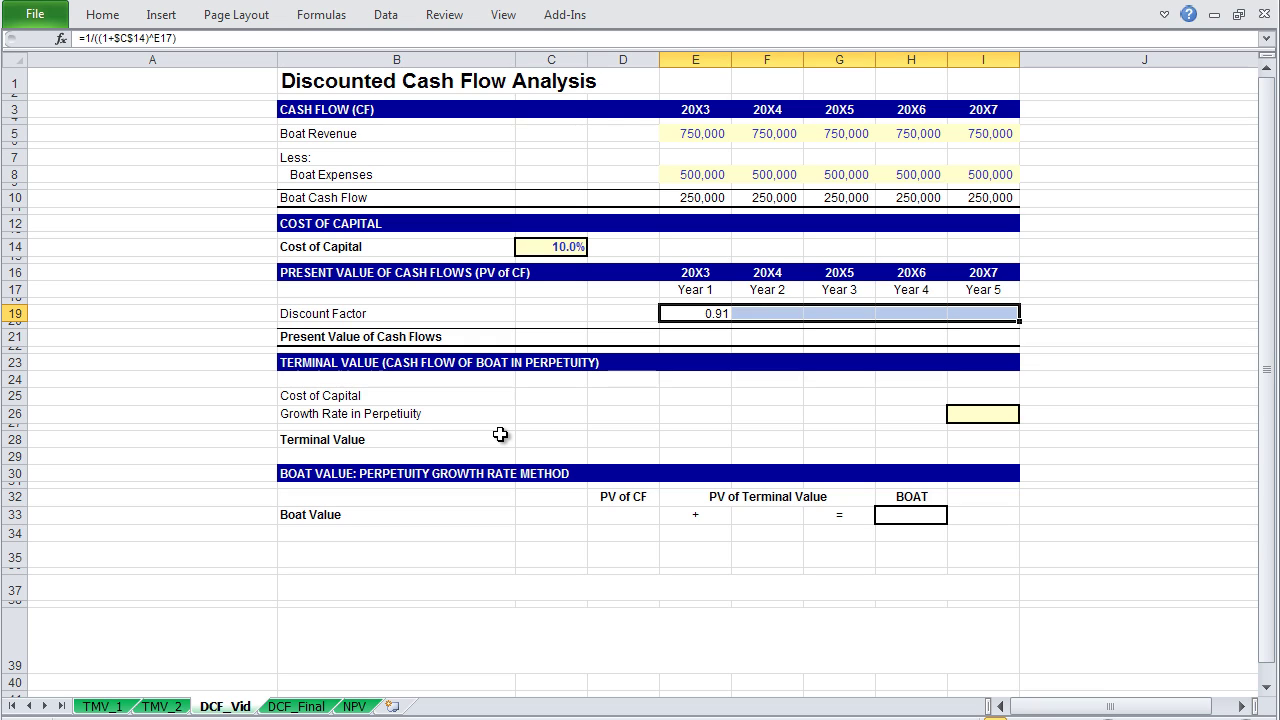
{"action": "key", "text": "ctrl+r"}
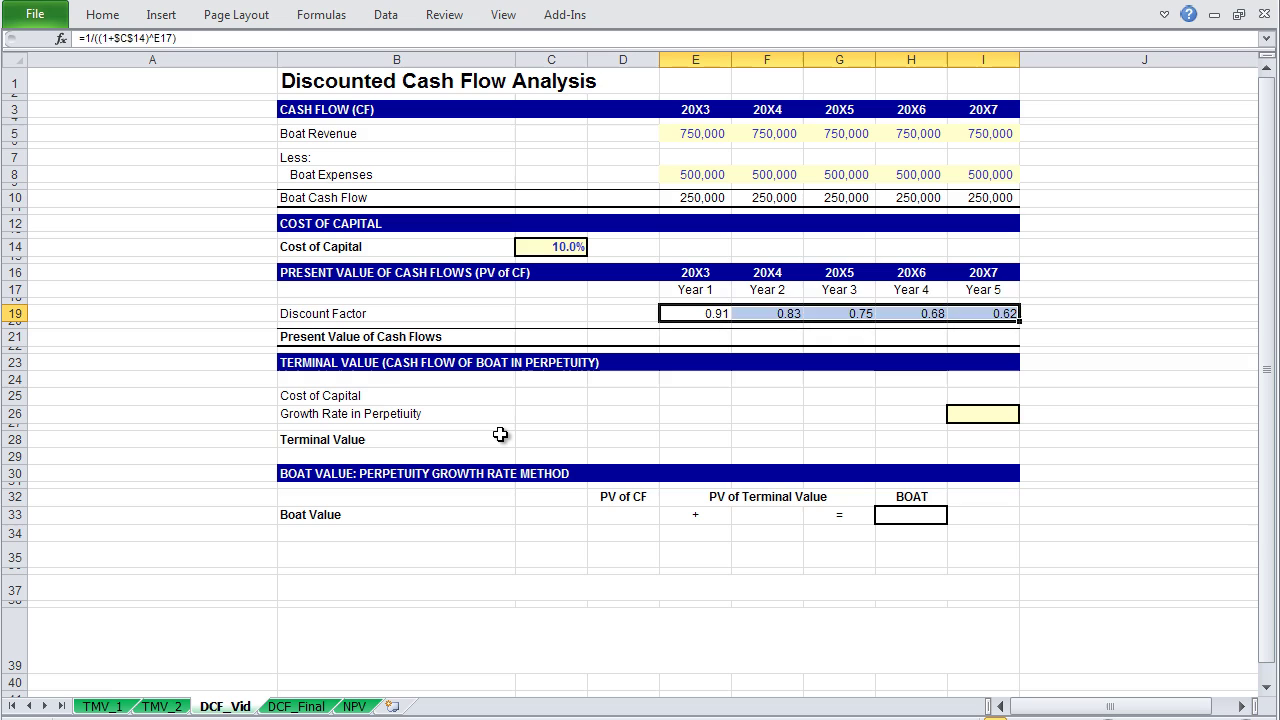
{"action": "key", "text": "Down"}
{"action": "key", "text": "Down"}
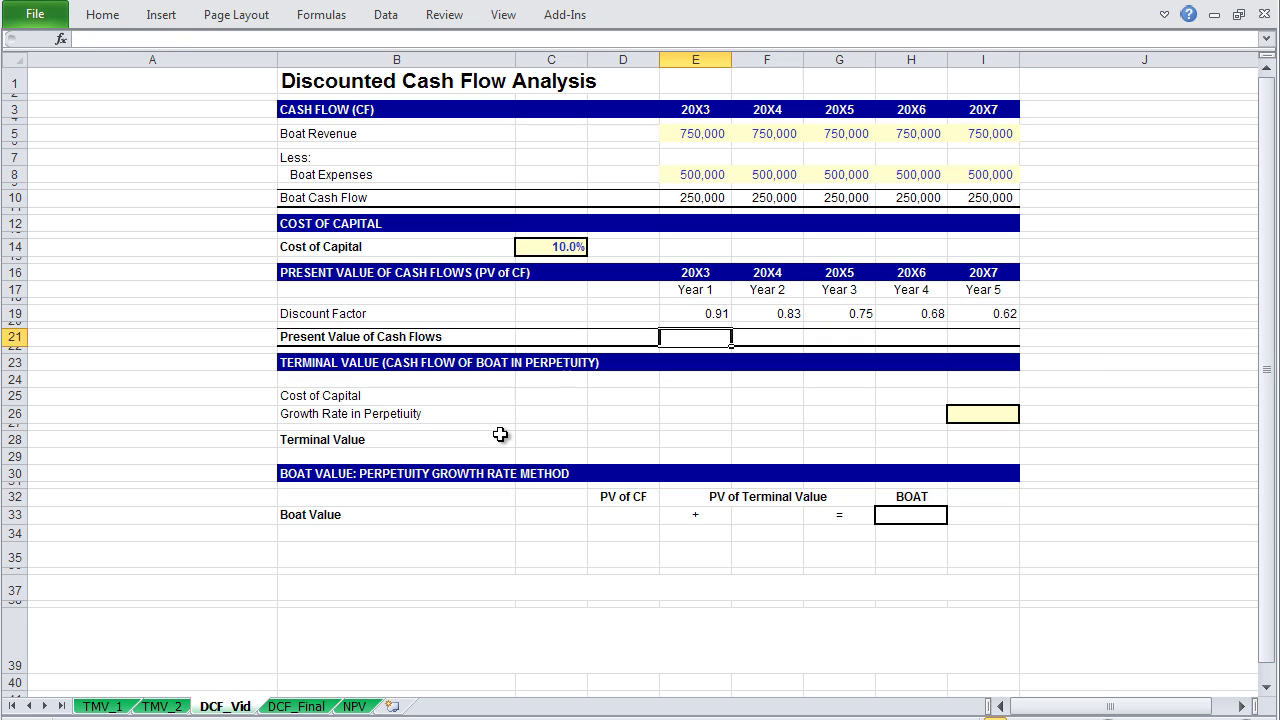
Enter Year 1 present value as =E10*E19 and fill it across Years 2–5
{"action": "type", "text": "="}
{"action": "key", "text": "Up"}
{"action": "key", "text": "Up"}
{"action": "key", "text": "Up"}
{"action": "key", "text": "Up"}
{"action": "key", "text": "Up"}
{"action": "key", "text": "Up"}
{"action": "key", "text": "Up"}
{"action": "key", "text": "Up"}
{"action": "key", "text": "Up"}
{"action": "key", "text": "Up"}
{"action": "key", "text": "Up"}
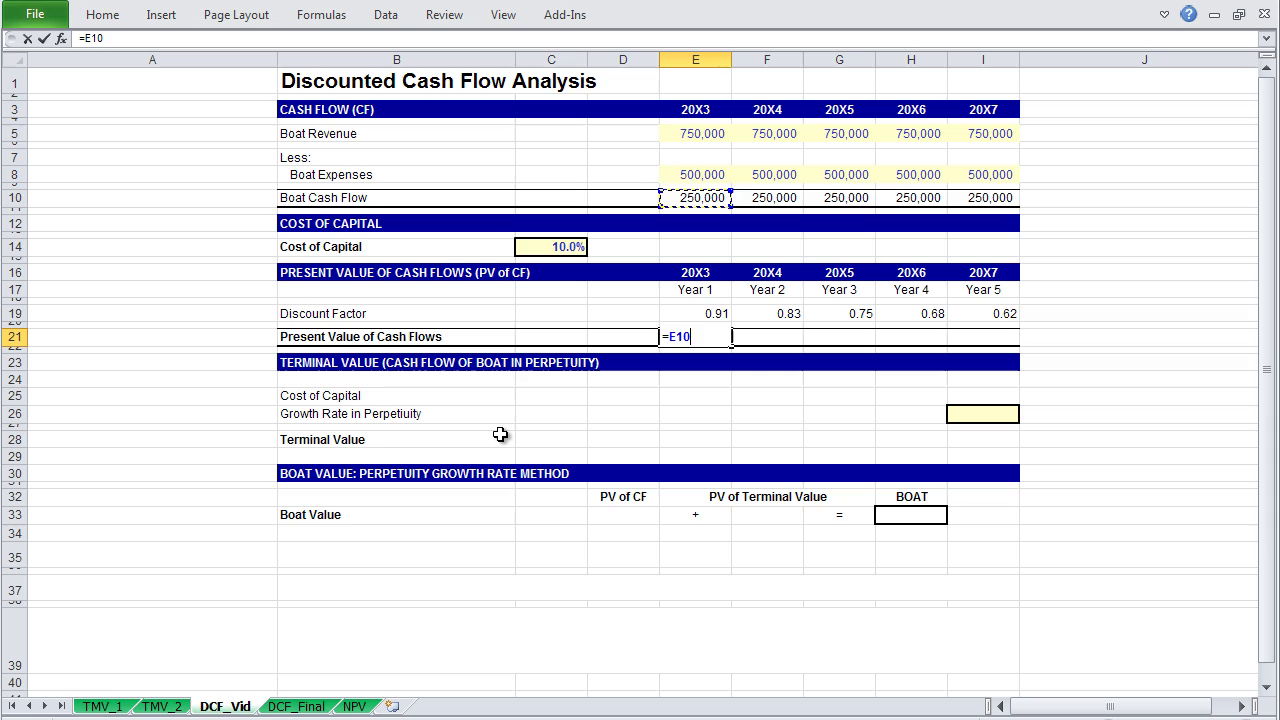
{"action": "type", "text": "*"}
{"action": "key", "text": "Up"}
{"action": "key", "text": "Up"}
{"action": "key", "text": "Return"}
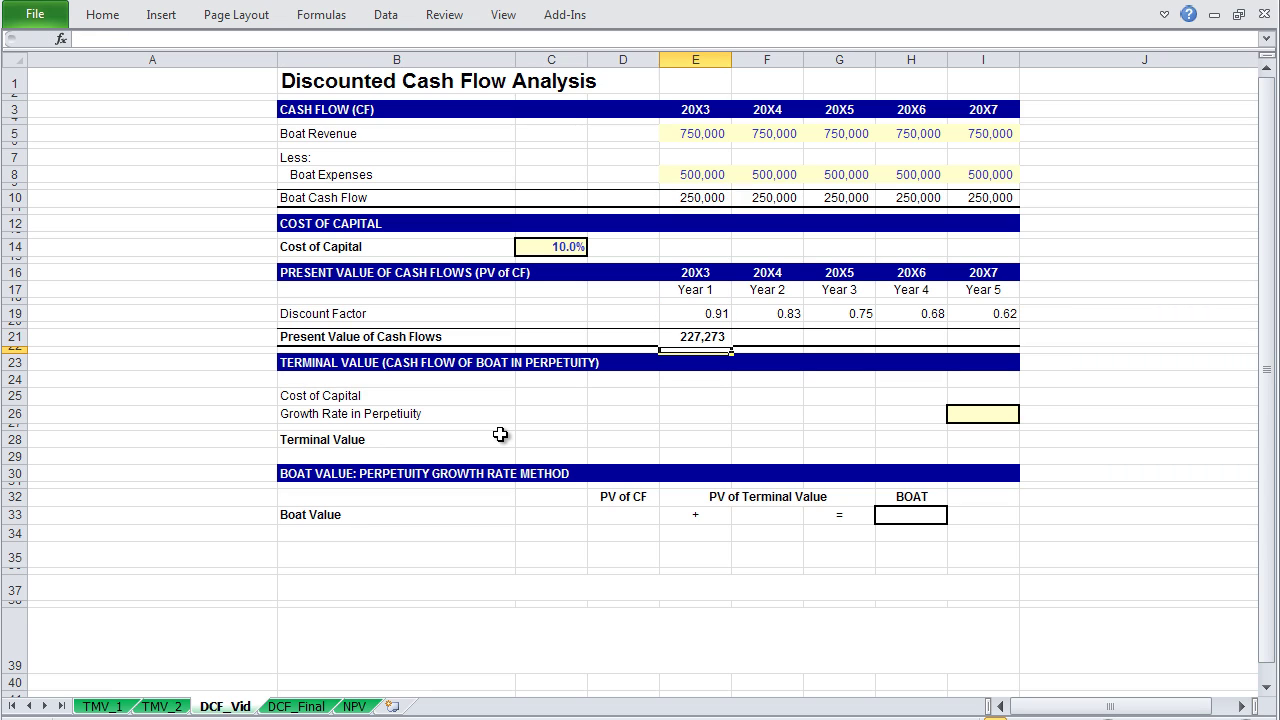
{"action": "key", "text": "Up"}
{"action": "key", "text": "shift+Right"}
{"action": "key", "text": "shift+Right"}
{"action": "key", "text": "shift+Right"}
{"action": "key", "text": "shift+Right"}
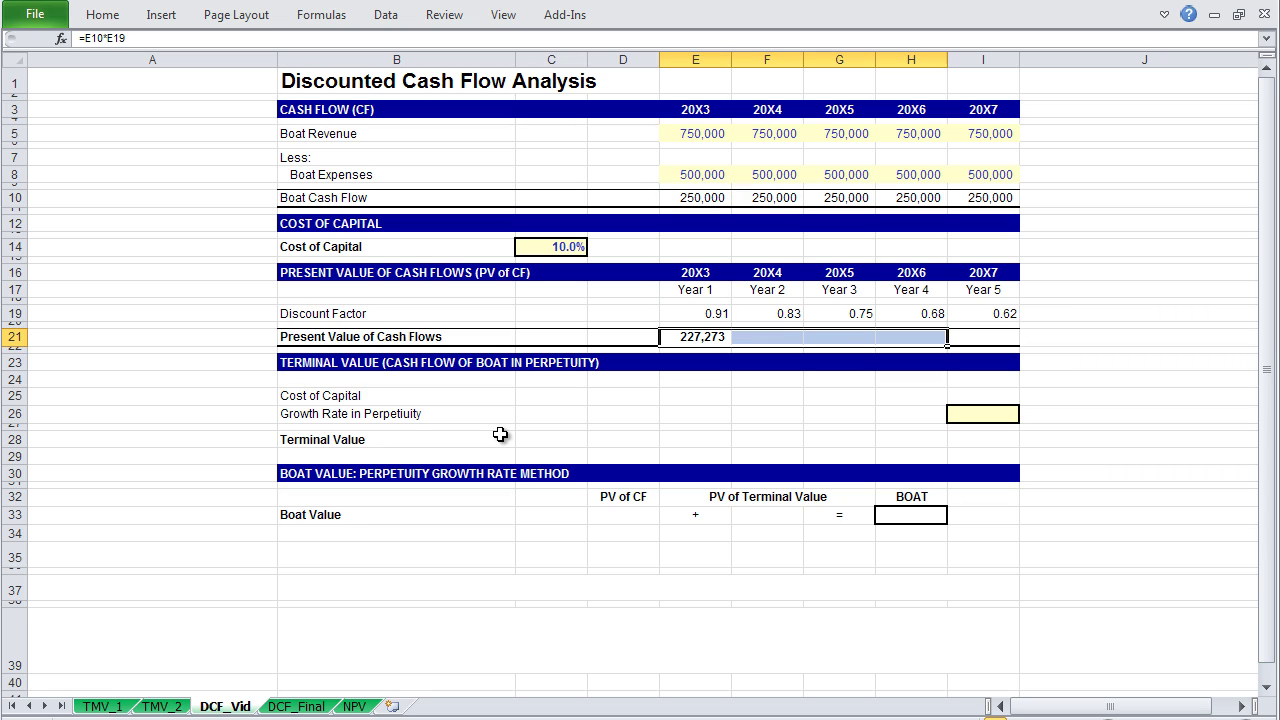
{"action": "key", "text": "ctrl+r"}
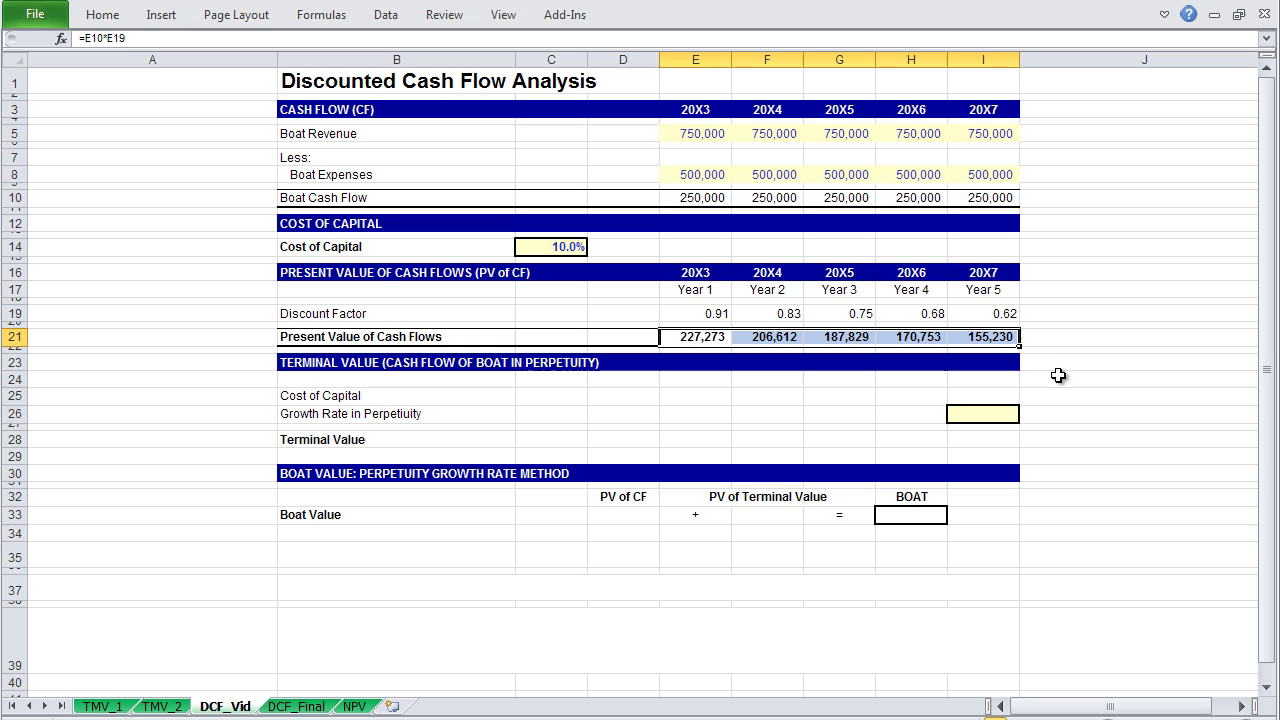
Check the present values, 227,273 down to 155,230 in Year 5
{"action": "key", "text": "Escape"}
{"action": "key", "text": "Right"}
{"action": "key", "text": "Right"}
{"action": "key", "text": "Right"}
{"action": "key", "text": "Right"}
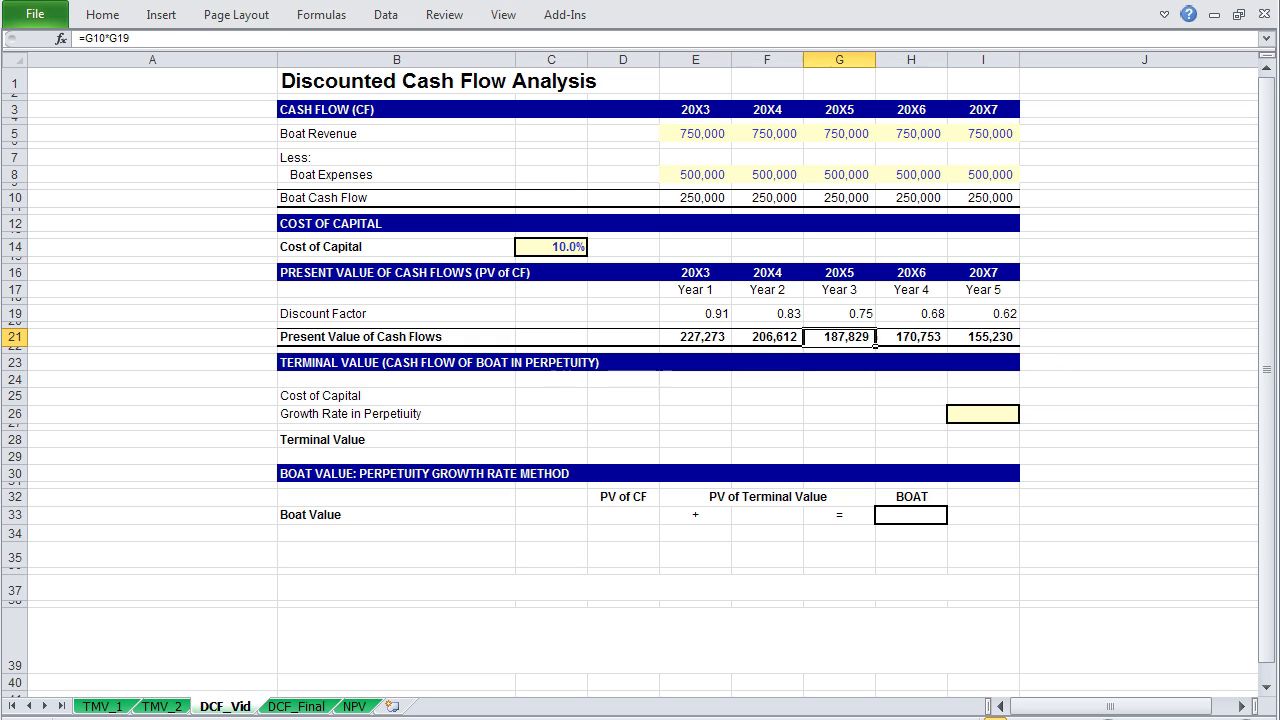
{"action": "key", "text": "Up"}
{"action": "key", "text": "Up"}
{"action": "key", "text": "Up"}
{"action": "key", "text": "Up"}
{"action": "key", "text": "Up"}
{"action": "key", "text": "Up"}
{"action": "key", "text": "Up"}
{"action": "key", "text": "Up"}
{"action": "key", "text": "Up"}
{"action": "key", "text": "Up"}
{"action": "key", "text": "Up"}
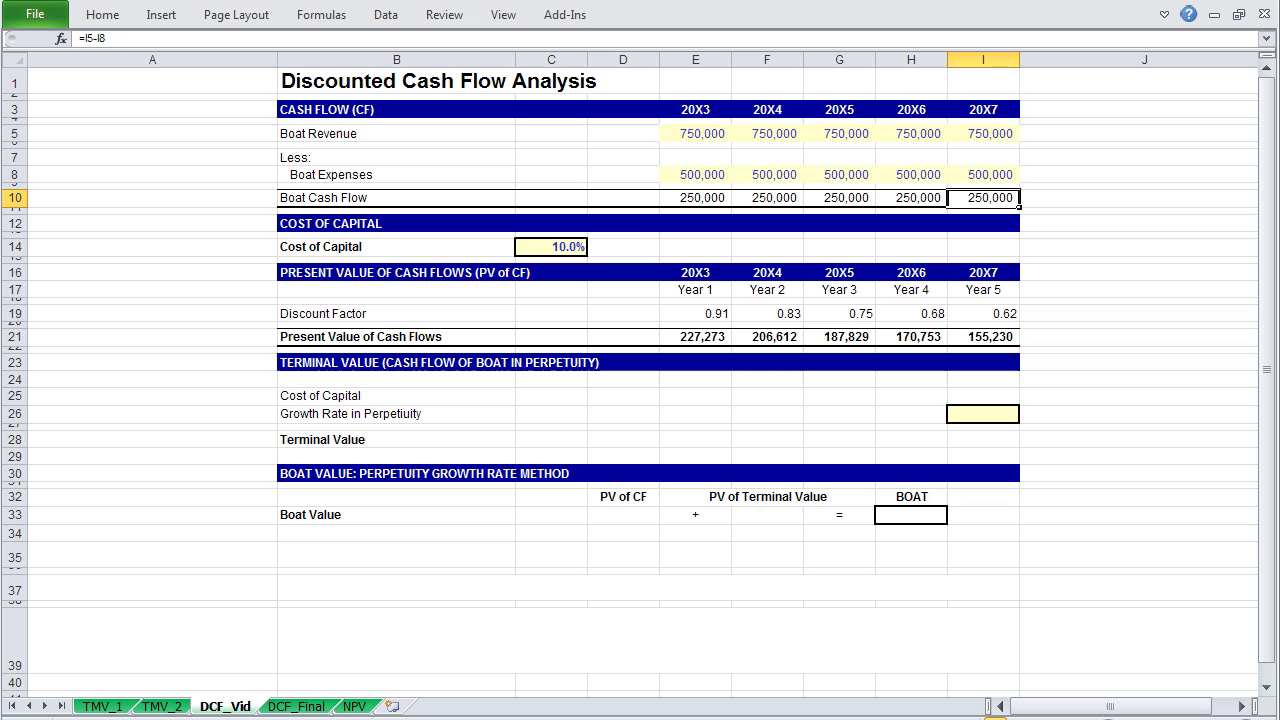
{"action": "key", "text": "Down"}
{"action": "key", "text": "Down"}
{"action": "key", "text": "Down"}
{"action": "key", "text": "Down"}
{"action": "key", "text": "Down"}
{"action": "key", "text": "Down"}
{"action": "key", "text": "Down"}
{"action": "key", "text": "Down"}
{"action": "key", "text": "Down"}
{"action": "key", "text": "Down"}
{"action": "key", "text": "Down"}
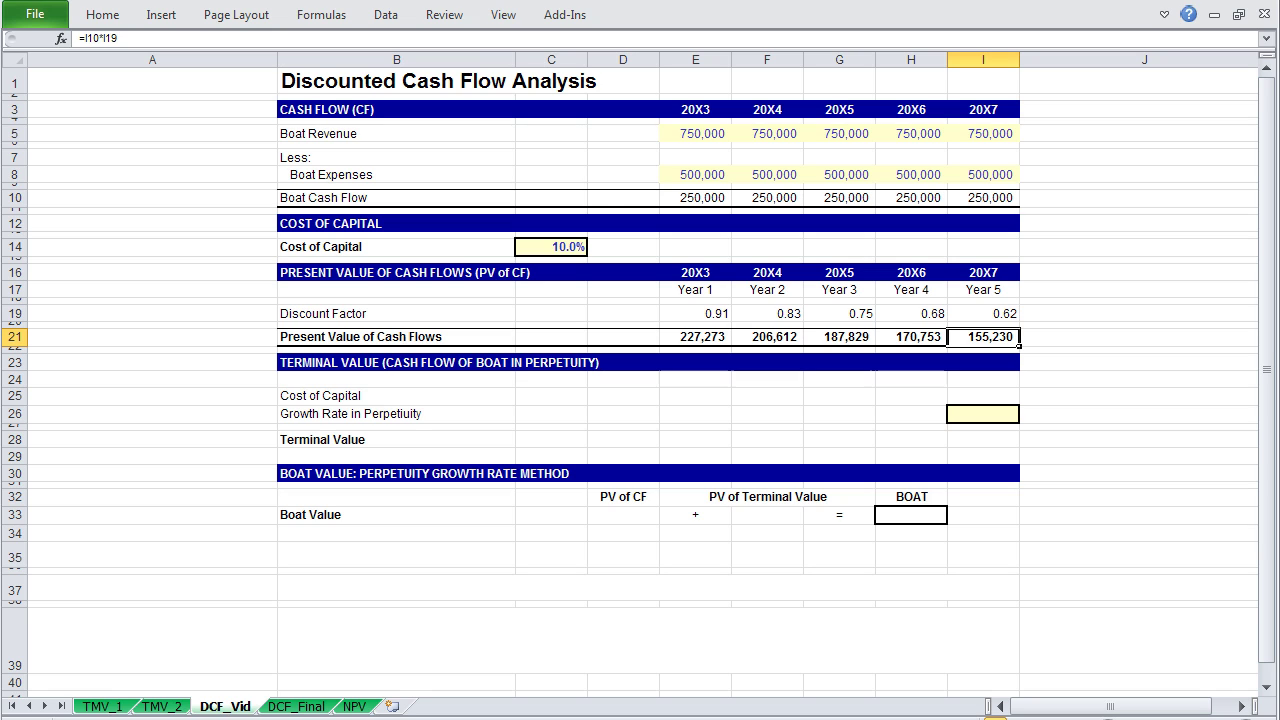
{"action": "key", "text": "Down"}
{"action": "key", "text": "Down"}
{"action": "key", "text": "Down"}
{"action": "key", "text": "Down"}
{"action": "key", "text": "Down"}
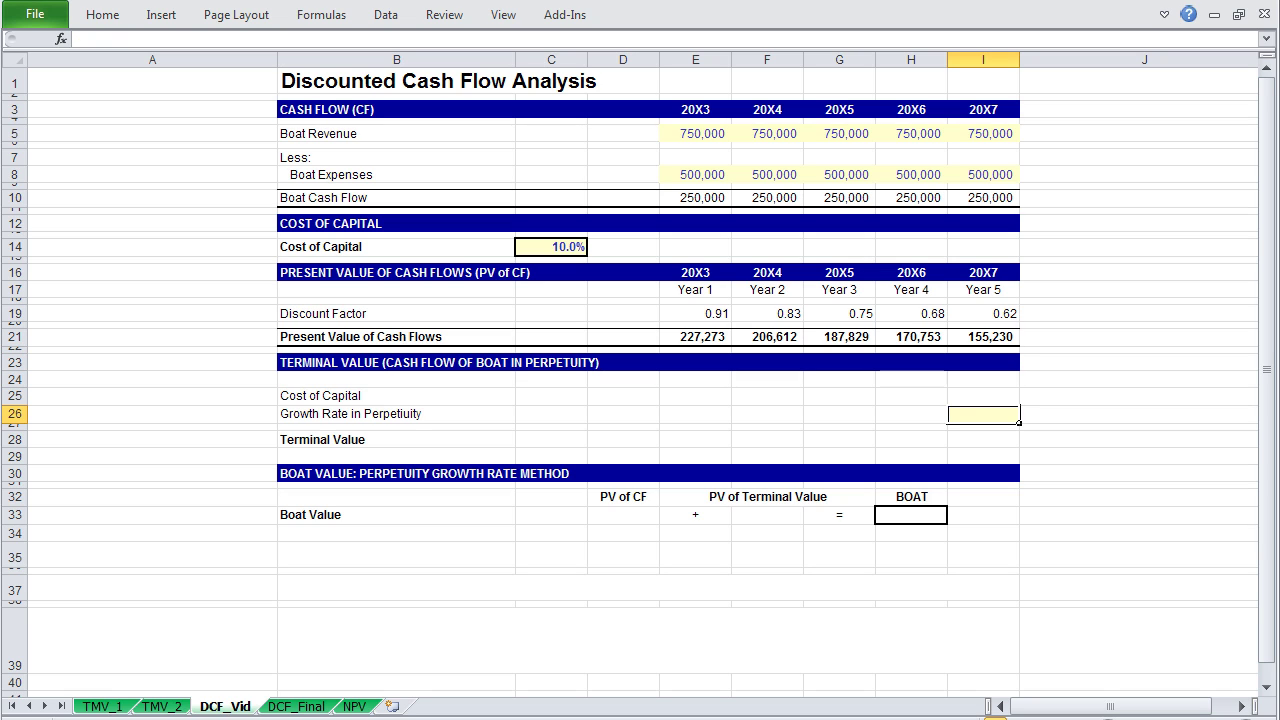
Link the terminal value Cost of Capital in I25 to the 10.0% input with =C14
{"action": "key", "text": "Up"}
{"action": "type", "text": "="}
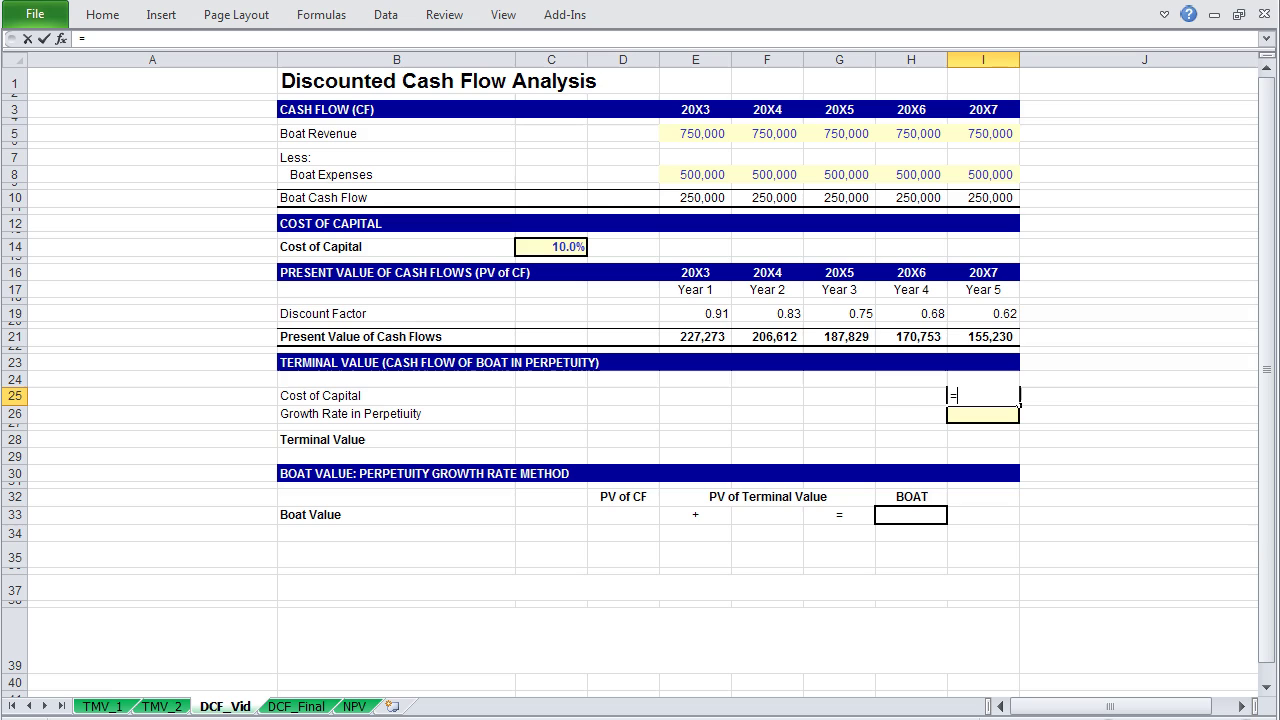
{"action": "key", "text": "Left"}
{"action": "key", "text": "Left"}
{"action": "key", "text": "Left"}
{"action": "key", "text": "Left"}
{"action": "key", "text": "Left"}
{"action": "key", "text": "Left"}
{"action": "key", "text": "Page_Up"}
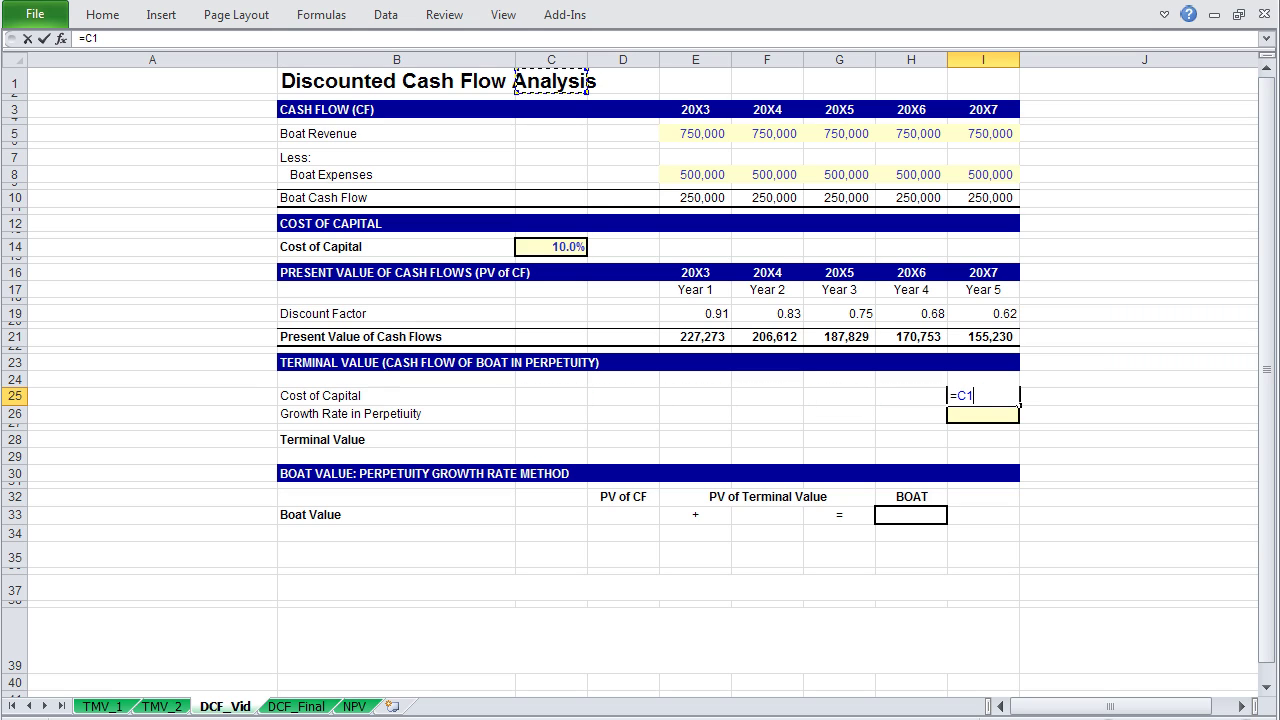
{"action": "key", "text": "ctrl+Down"}
{"action": "key", "text": "Return"}
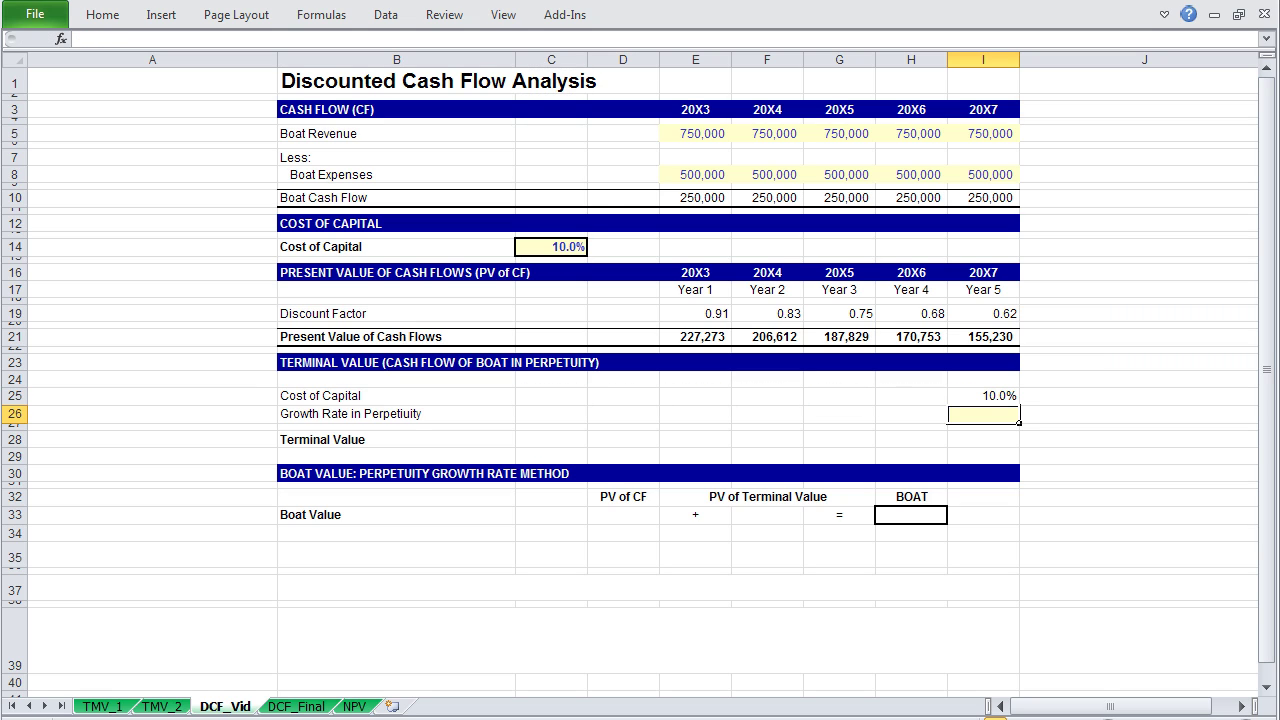
{"action": "left_click", "coordinate": [983, 395]}
Fix the misspelled label in B26 to read 'Growth Rate in Perpetuity'
{"action": "key", "text": "Down"}
{"action": "key", "text": "Left"}
{"action": "key", "text": "Left"}
{"action": "key", "text": "Left"}
{"action": "key", "text": "Left"}
{"action": "key", "text": "Left"}
{"action": "key", "text": "Left"}
{"action": "key", "text": "Left"}
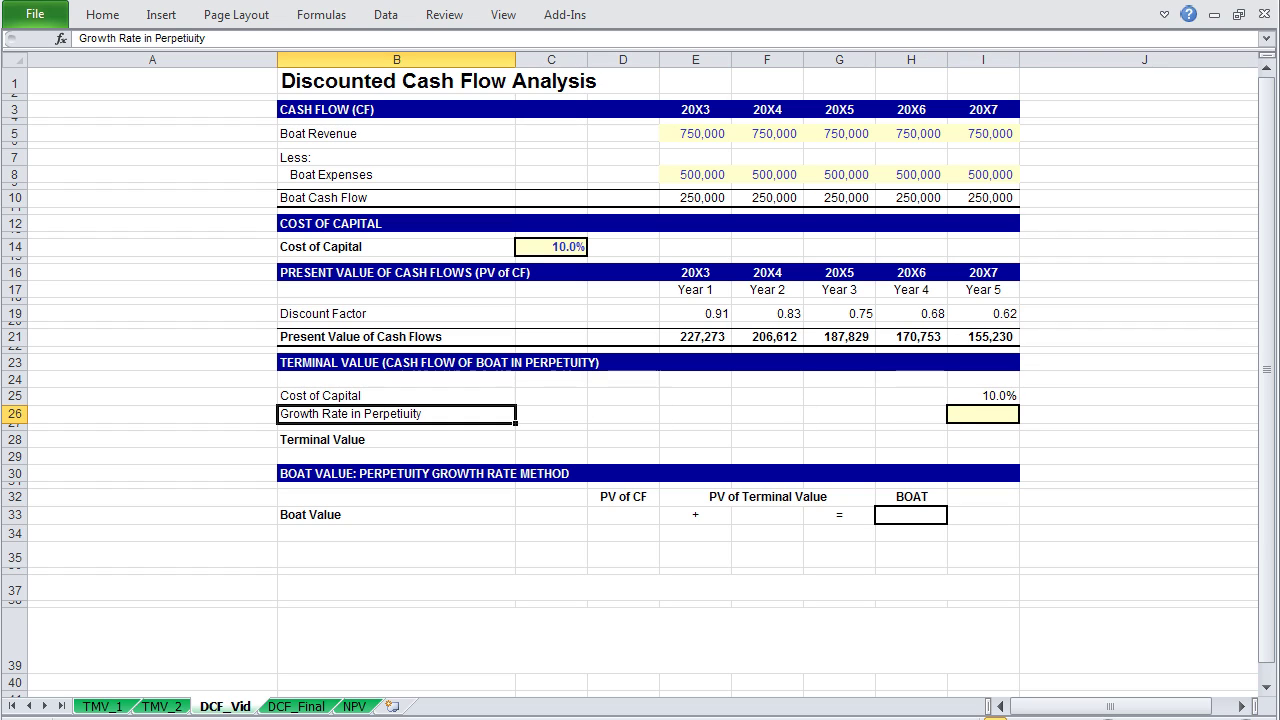
{"action": "key", "text": "F2"}
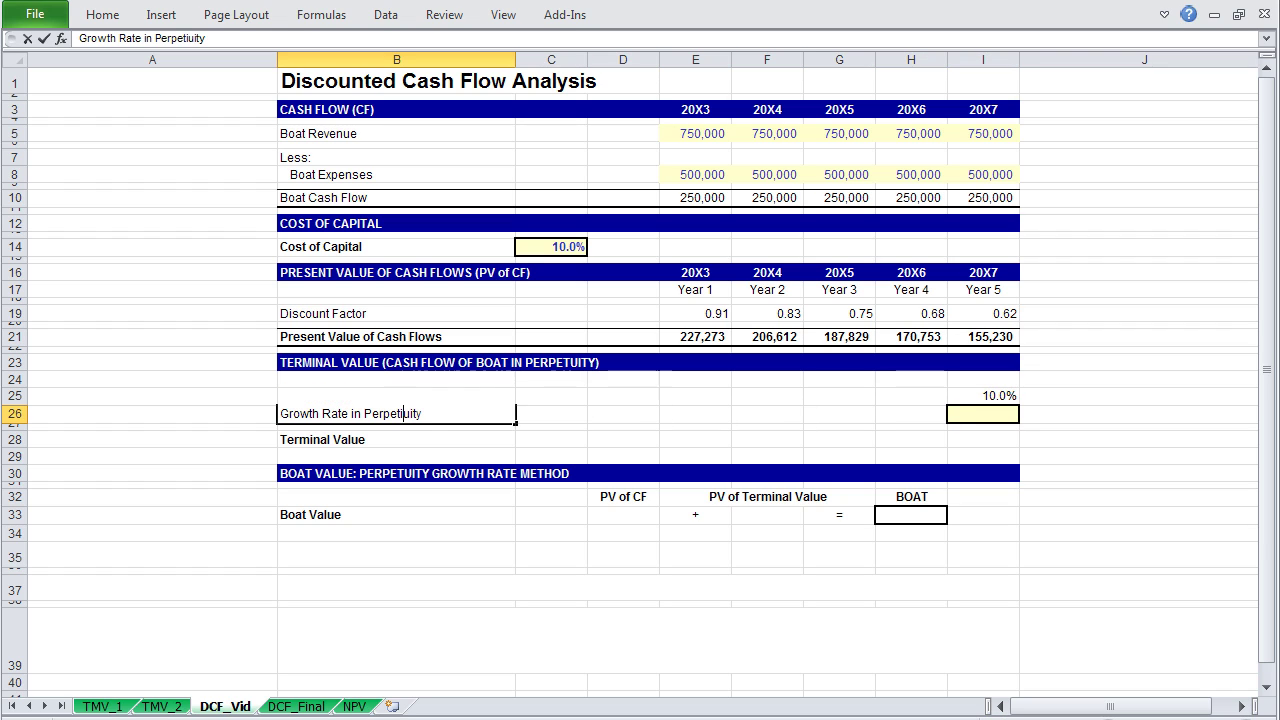
{"action": "key", "text": "BackSpace"}
{"action": "left_click", "coordinate": [623, 414]}
{"action": "key", "text": "Right"}
{"action": "key", "text": "Right"}
{"action": "key", "text": "Right"}
{"action": "key", "text": "Right"}
{"action": "key", "text": "Right"}
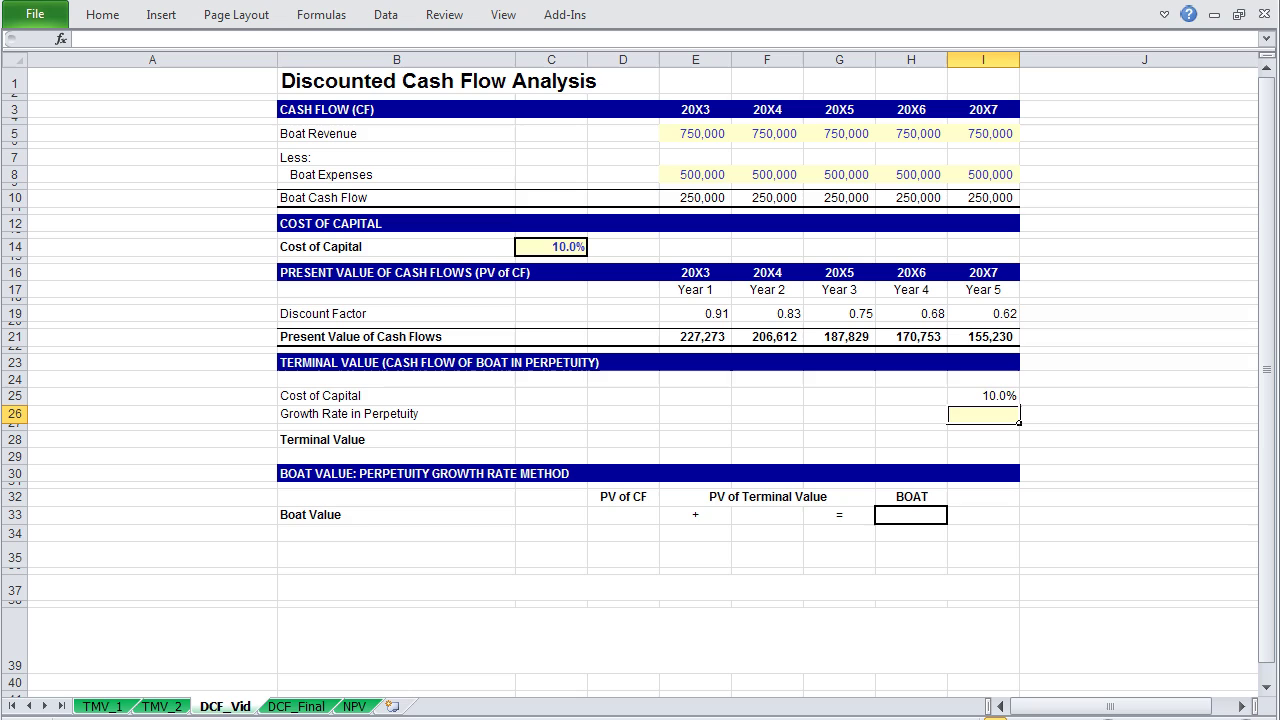
Enter 0% growth and Terminal Value =(I10*(1+I26))/(I25-I26), giving 2,500,000
{"action": "type", "text": "0"}
{"action": "key", "text": "Return"}
{"action": "key", "text": "Return"}
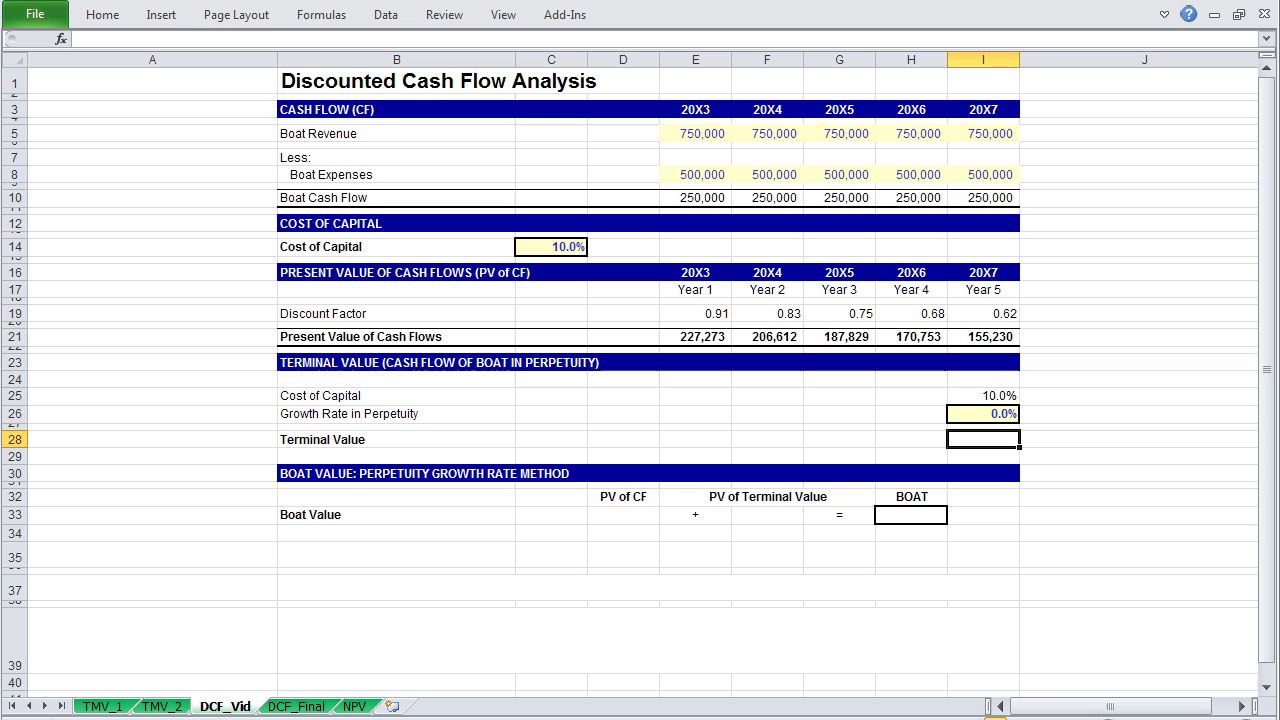
{"action": "type", "text": "=("}
{"action": "key", "text": "Up"}
{"action": "key", "text": "Up"}
{"action": "key", "text": "Up"}
{"action": "key", "text": "Up"}
{"action": "key", "text": "Up"}
{"action": "key", "text": "Up"}
{"action": "key", "text": "Up"}
{"action": "key", "text": "Up"}
{"action": "key", "text": "Up"}
{"action": "key", "text": "Up"}
{"action": "key", "text": "Up"}
{"action": "key", "text": "Up"}
{"action": "key", "text": "Up"}
{"action": "key", "text": "Up"}
{"action": "key", "text": "Up"}
{"action": "key", "text": "Up"}
{"action": "key", "text": "Up"}
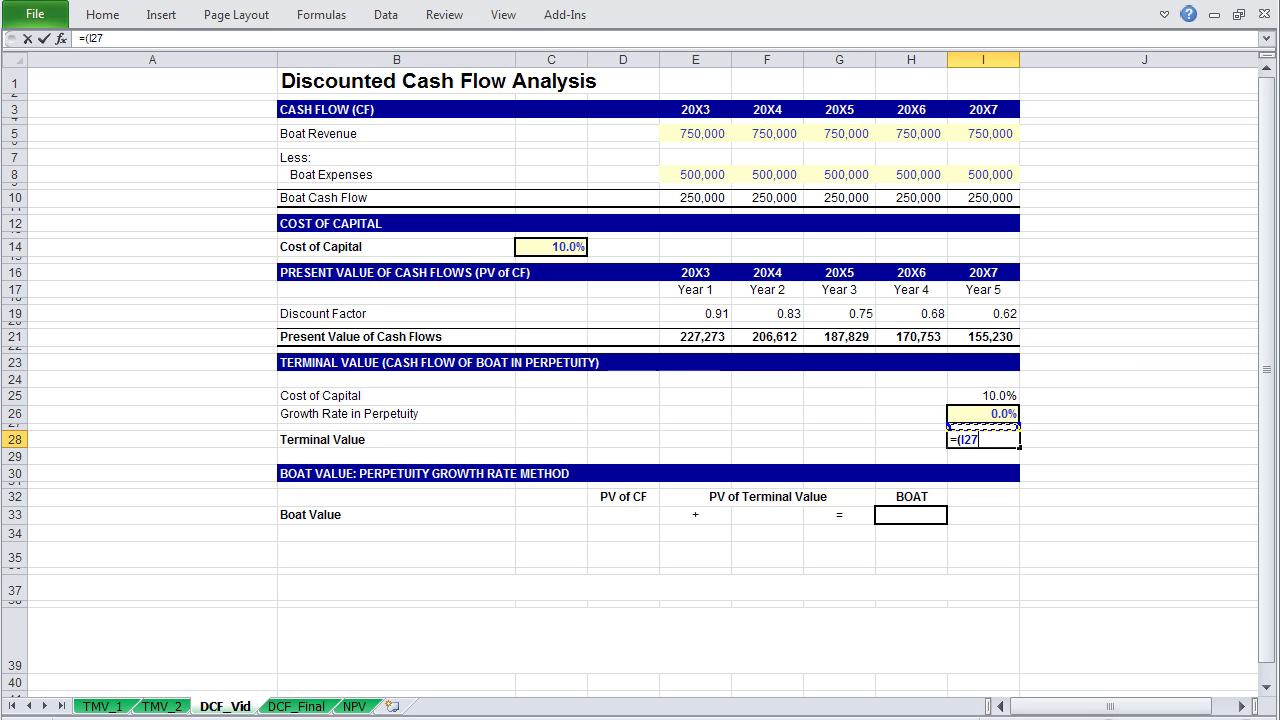
{"action": "key", "text": "Up"}
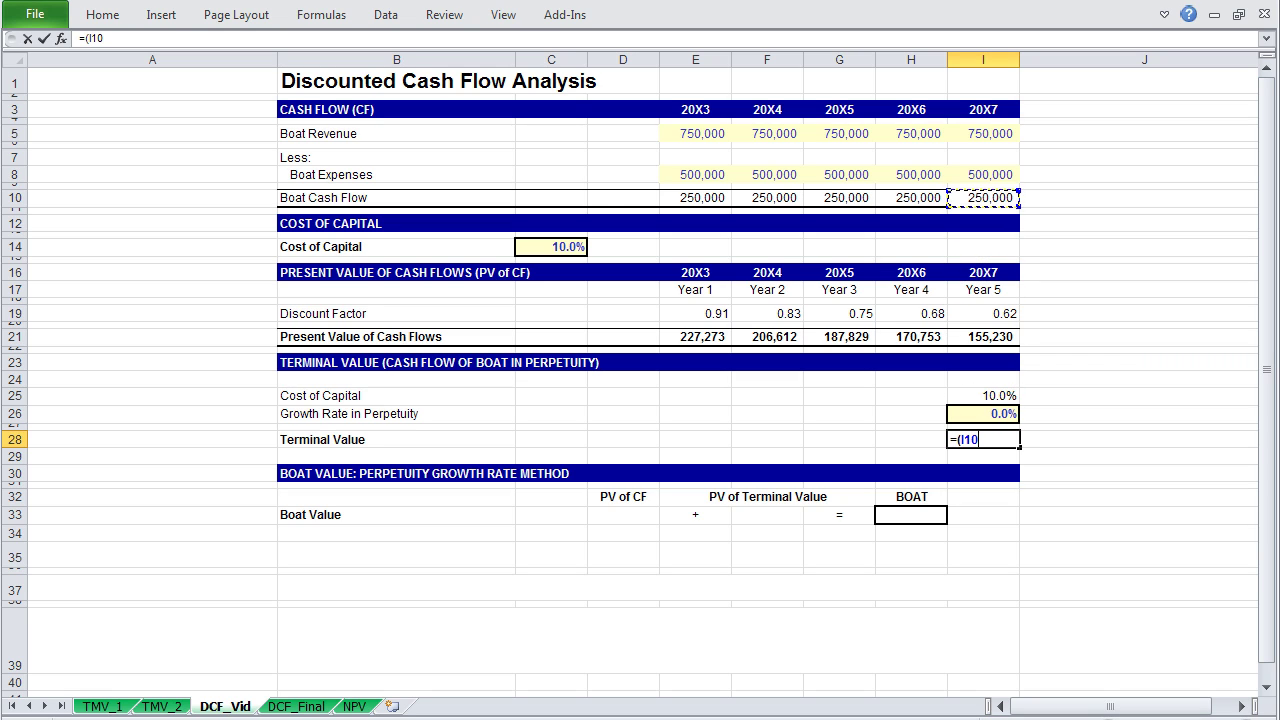
{"action": "type", "text": "*(1+"}
{"action": "key", "text": "Up"}
{"action": "key", "text": "Up"}
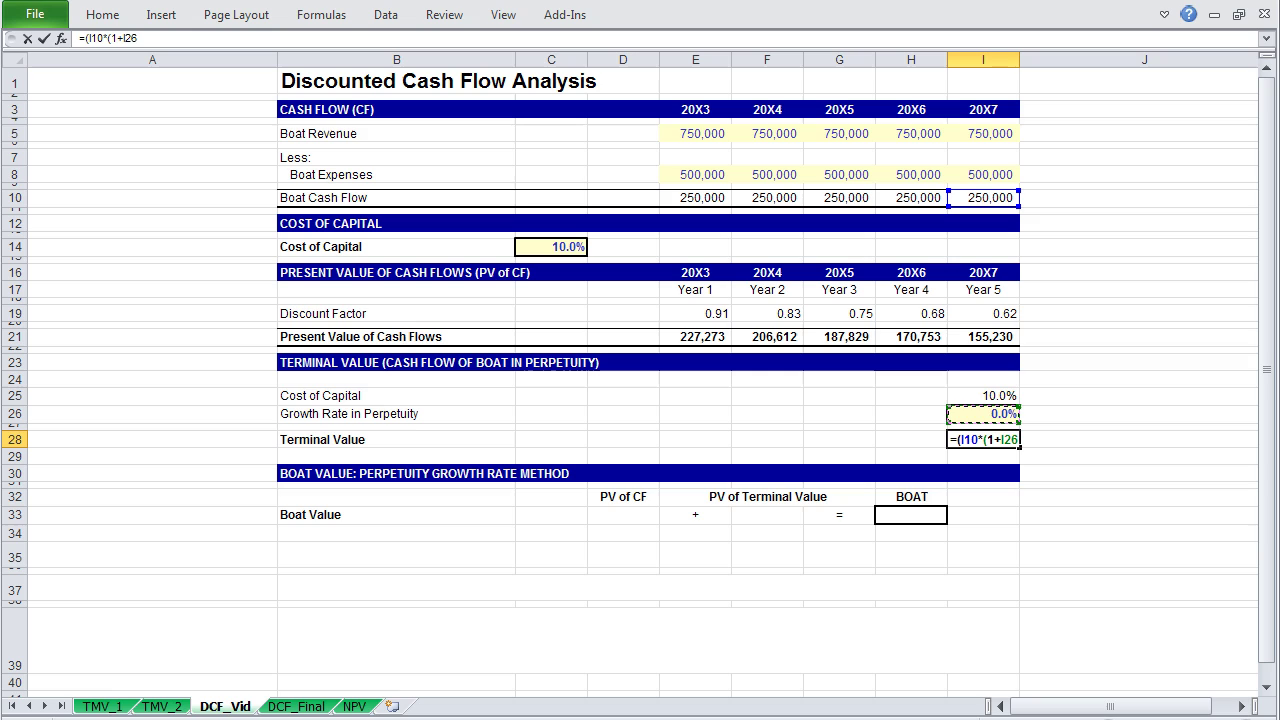
{"action": "type", "text": "))/"}
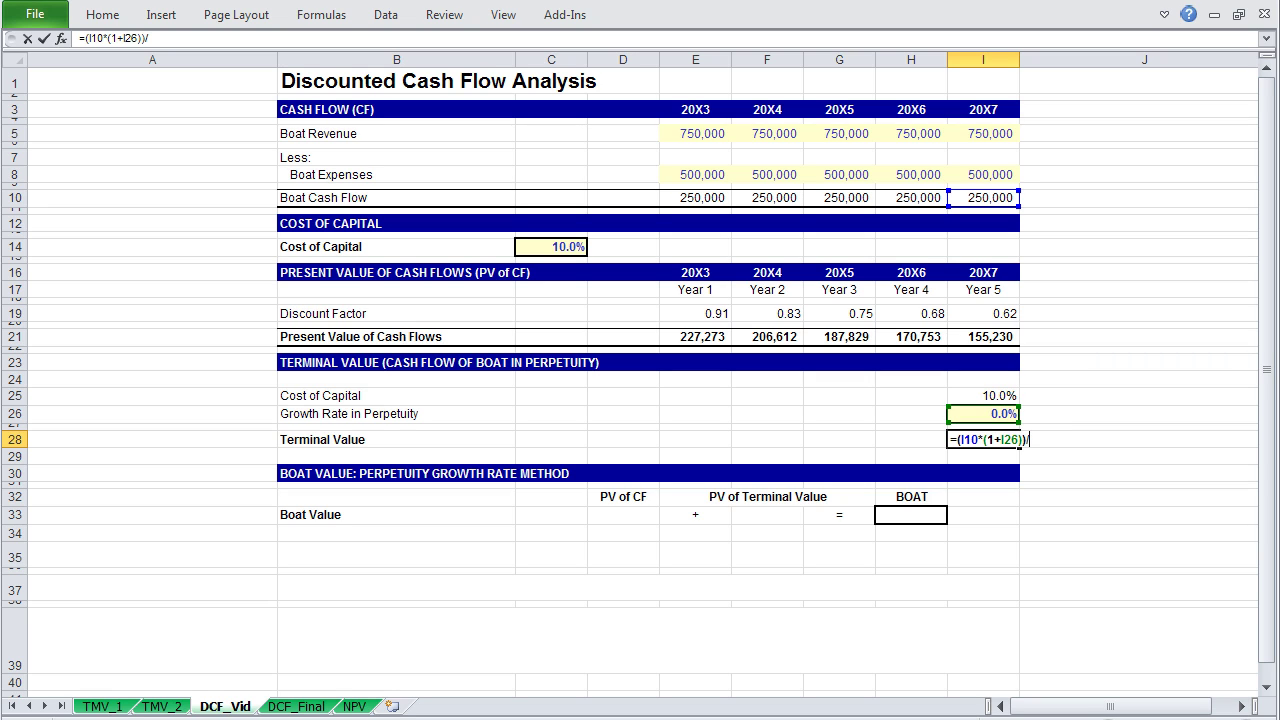
{"action": "type", "text": "("}
{"action": "left_click", "coordinate": [983, 396]}
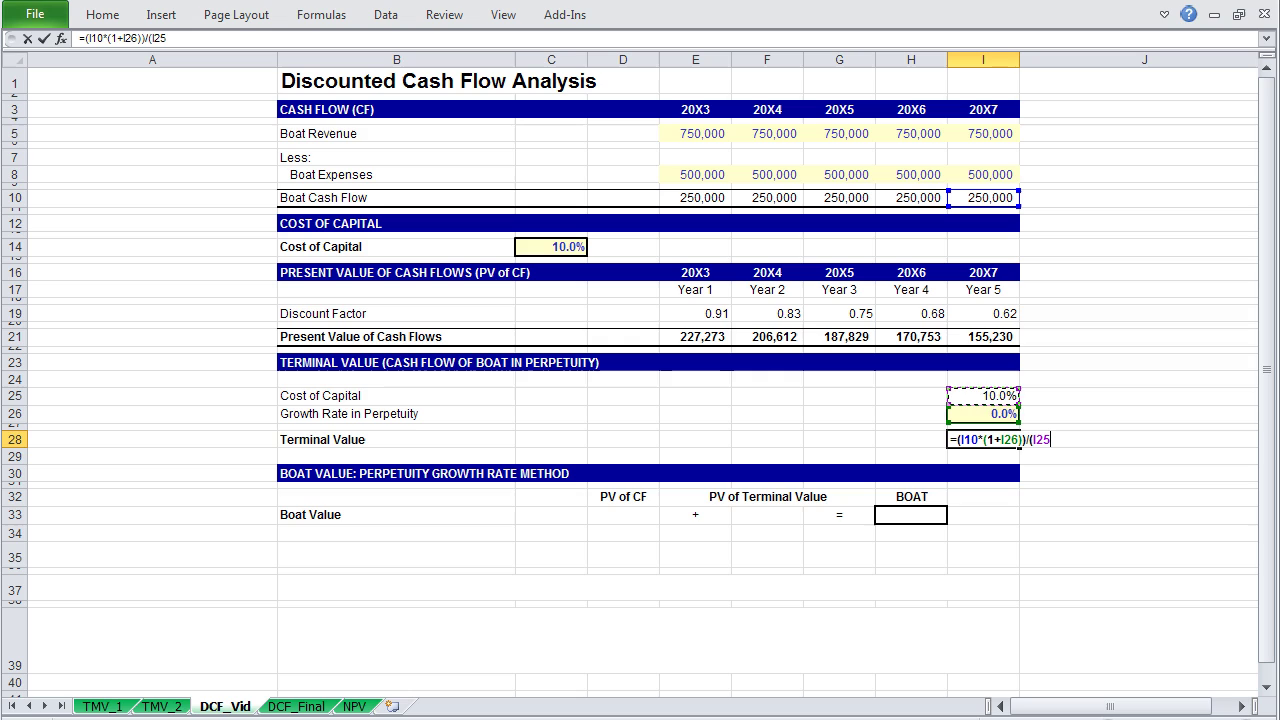
{"action": "type", "text": "-"}
{"action": "left_click", "coordinate": [983, 413]}
{"action": "type", "text": ")"}
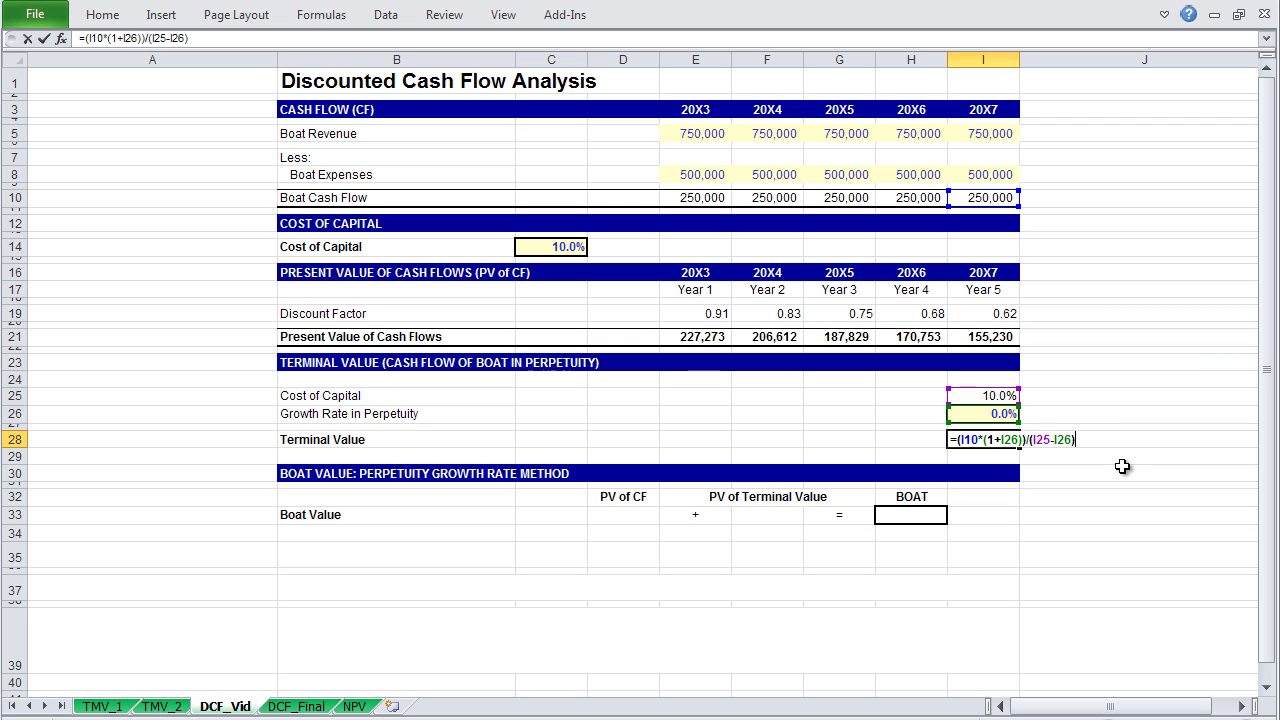
{"action": "key", "text": "Return"}
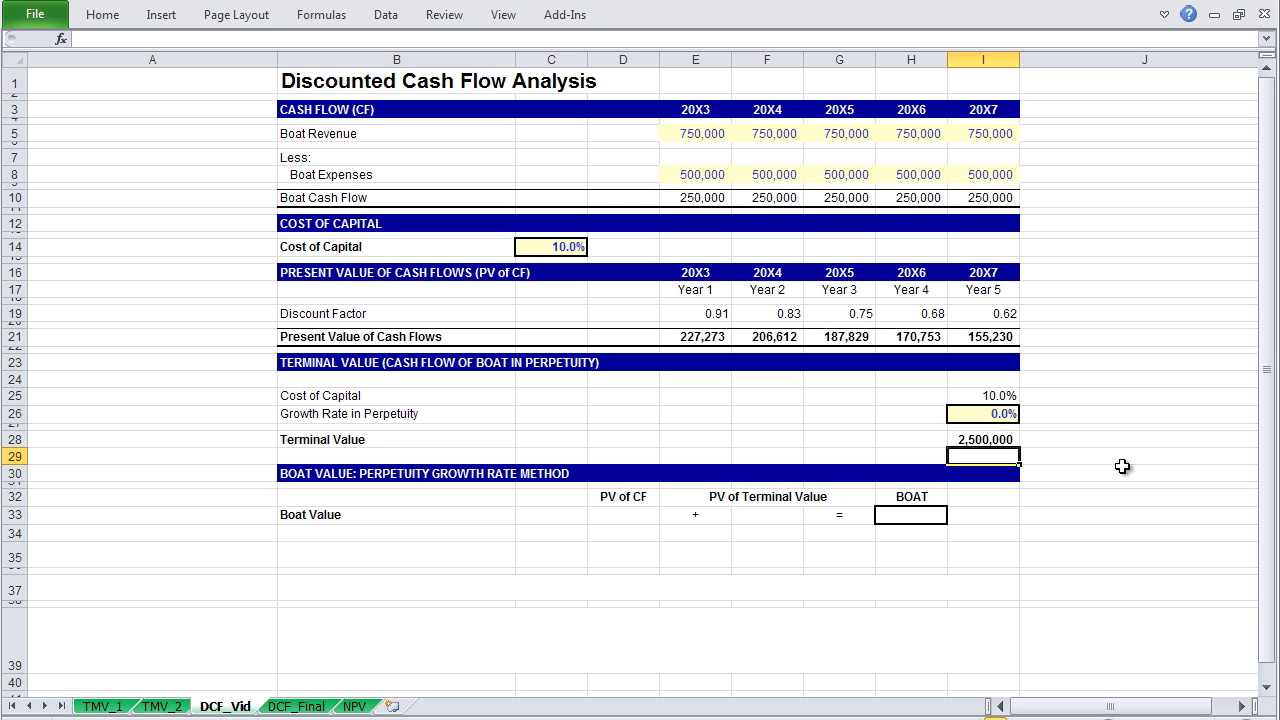
Sum the yearly present values with =SUM(E21:I21) in D33, giving 947,697 PV of CF
{"action": "key", "text": "Down"}
{"action": "key", "text": "Down"}
{"action": "key", "text": "Down"}
{"action": "key", "text": "Down"}
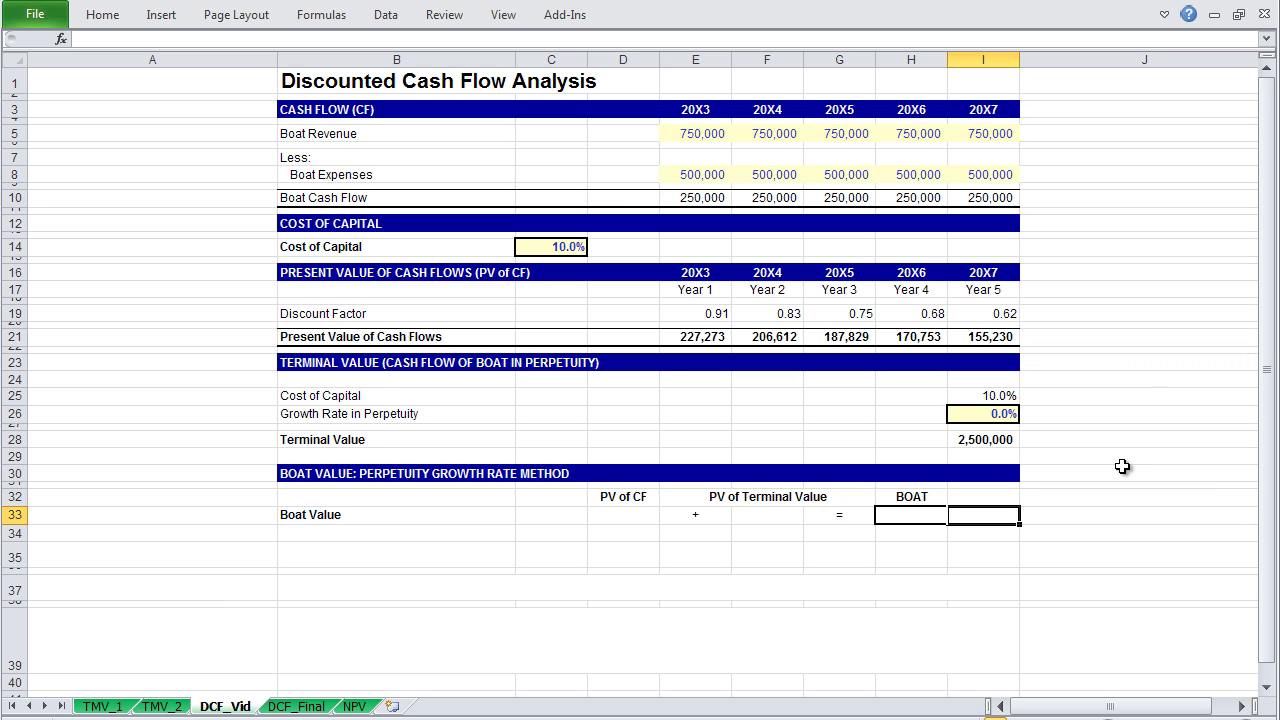
{"action": "key", "text": "Left"}
{"action": "key", "text": "Left"}
{"action": "key", "text": "Left"}
{"action": "key", "text": "Left"}
{"action": "key", "text": "Left"}
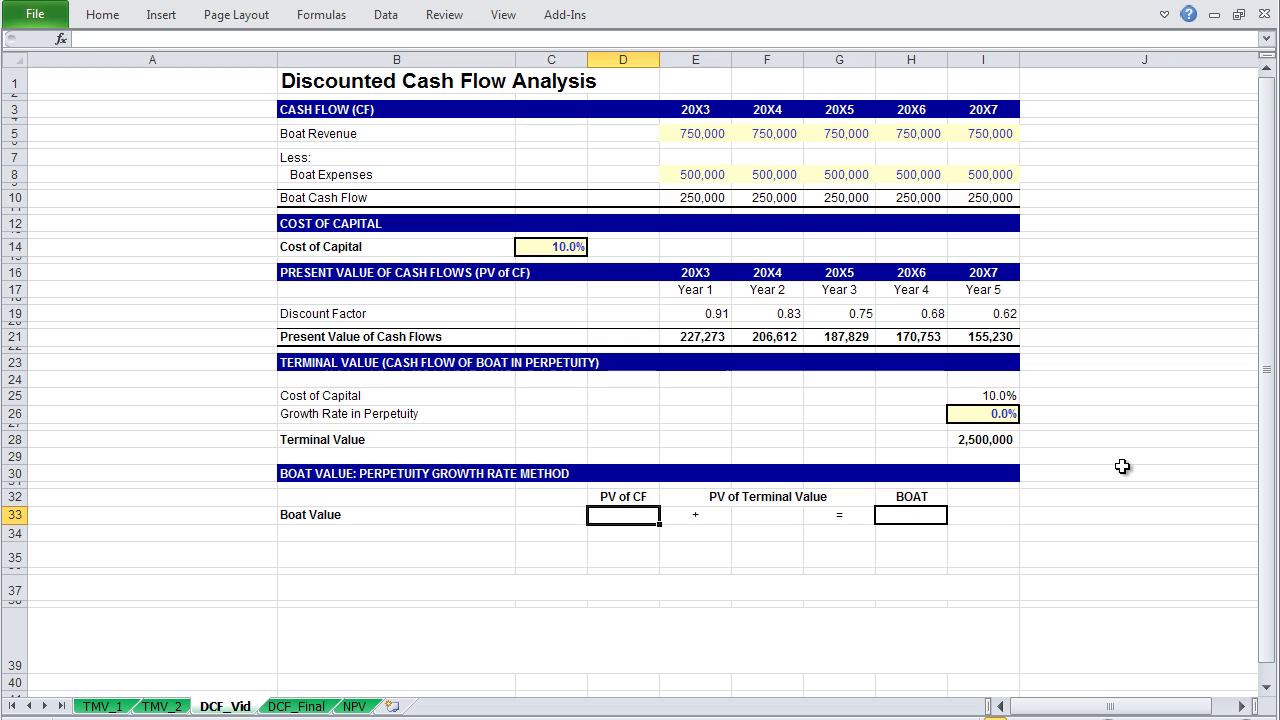
{"action": "type", "text": "=sum("}
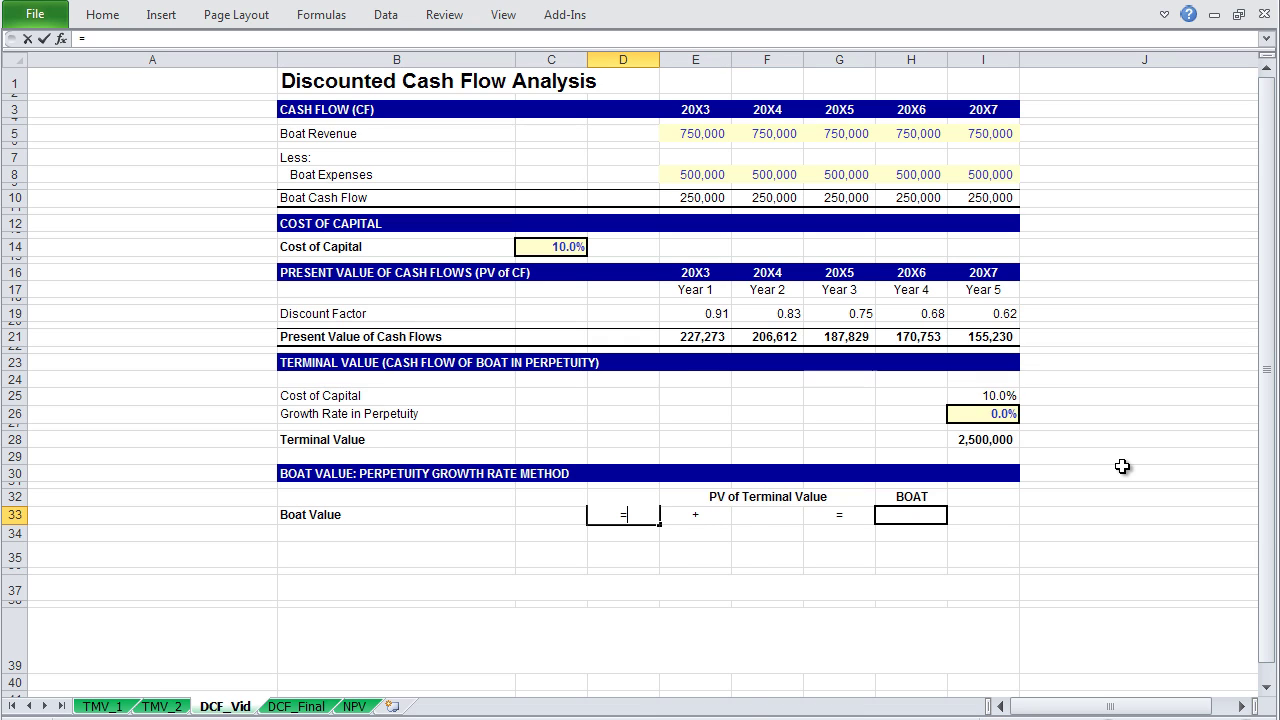
{"action": "key", "text": "Up"}
{"action": "key", "text": "Up"}
{"action": "key", "text": "Up"}
{"action": "key", "text": "Up"}
{"action": "key", "text": "Up"}
{"action": "key", "text": "Up"}
{"action": "key", "text": "Up"}
{"action": "key", "text": "Up"}
{"action": "key", "text": "Up"}
{"action": "key", "text": "Up"}
{"action": "key", "text": "Up"}
{"action": "key", "text": "Up"}
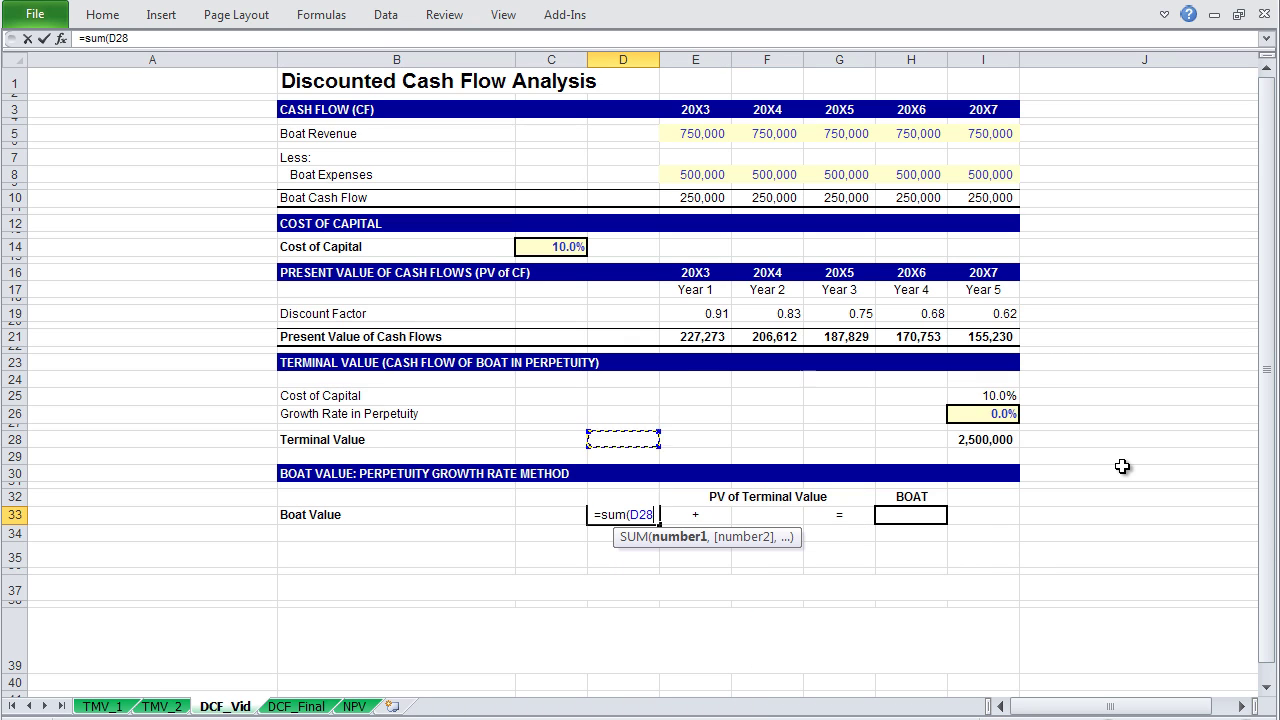
{"action": "key", "text": "Right"}
{"action": "key", "text": "shift+Right"}
{"action": "key", "text": "shift+Right"}
{"action": "key", "text": "shift+Right"}
{"action": "key", "text": "shift+Right"}
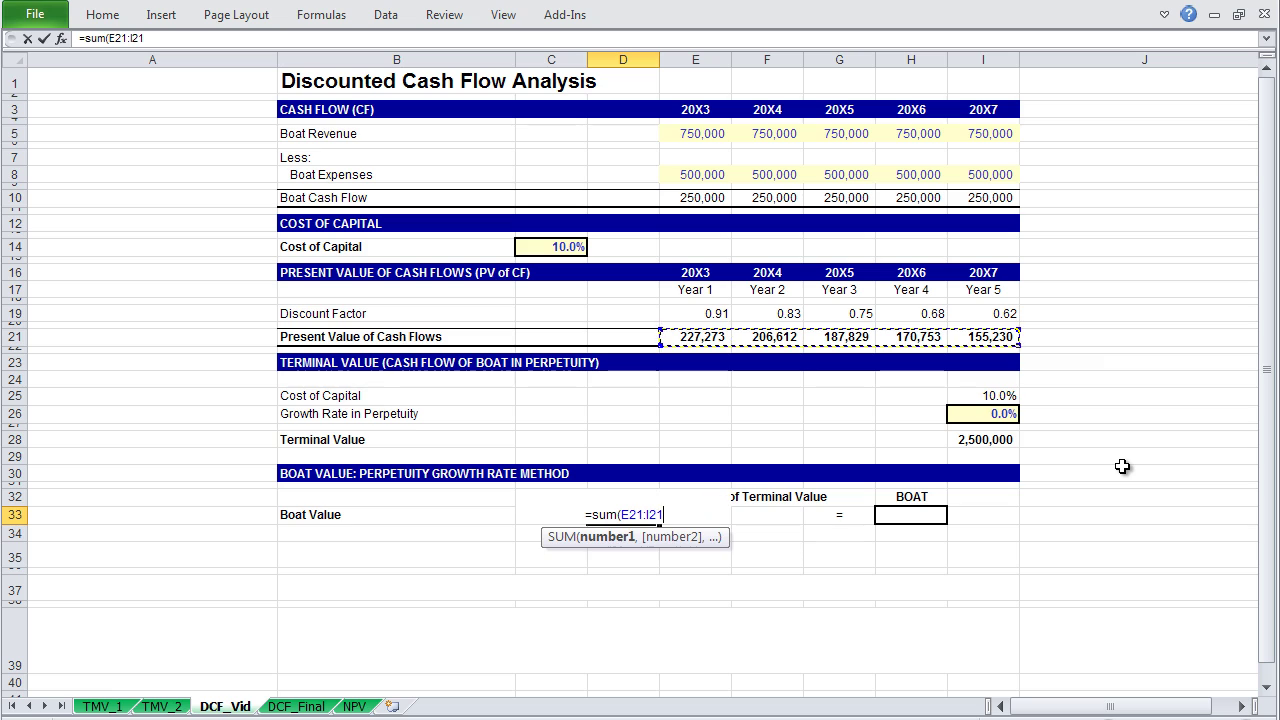
{"action": "type", "text": ")"}
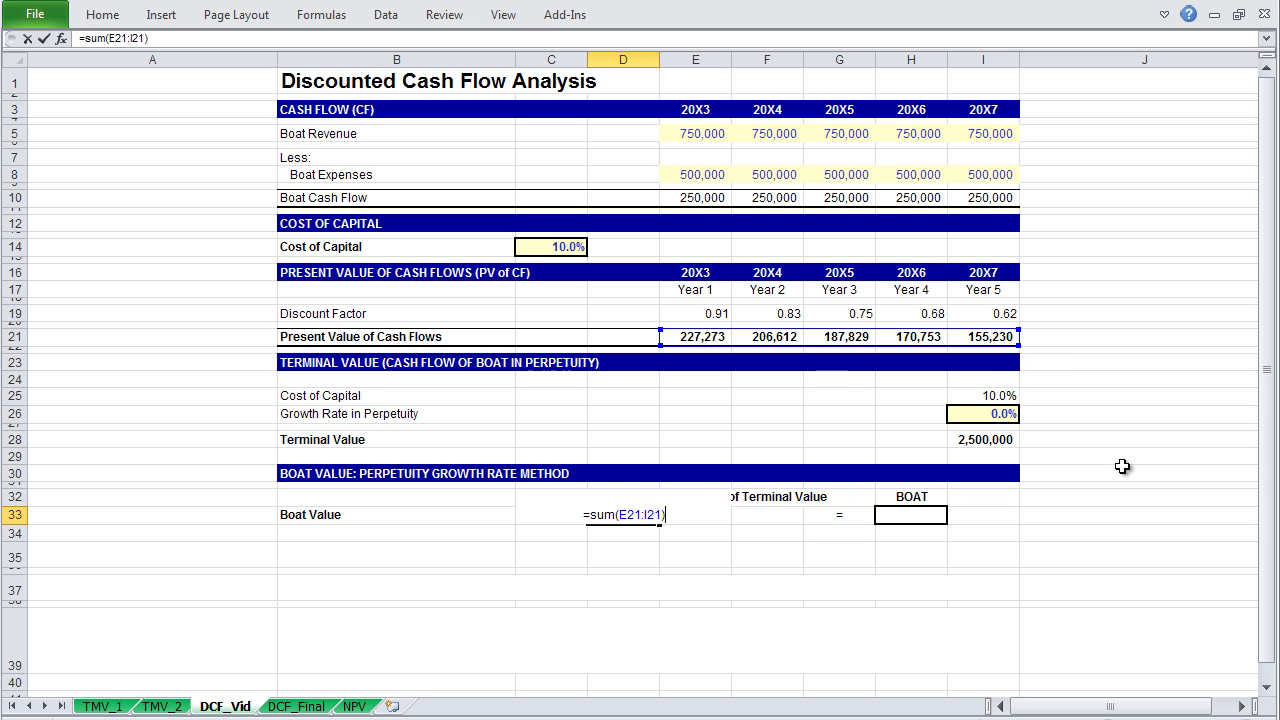
{"action": "key", "text": "Return"}
Compute PV of Terminal Value in F33 as =I28*I19, giving 1,552,303
{"action": "key", "text": "Right"}
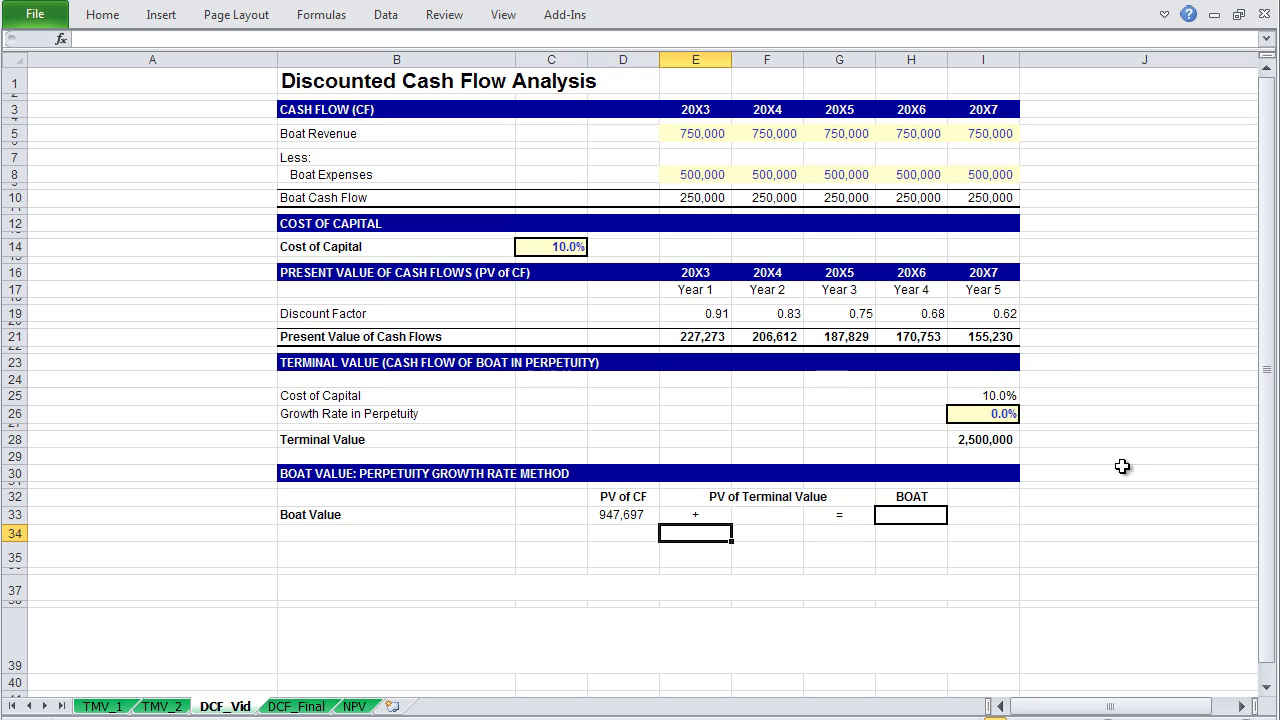
{"action": "key", "text": "Right"}
{"action": "key", "text": "Up"}
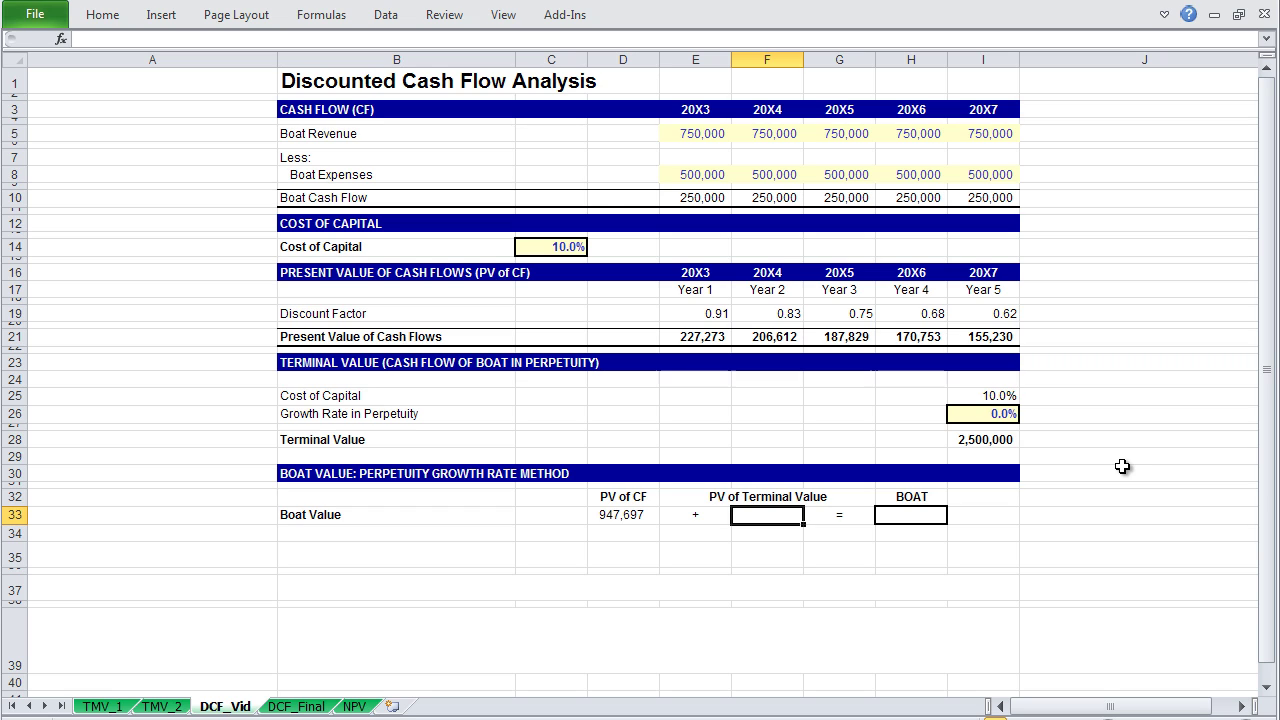
{"action": "type", "text": "="}
{"action": "key", "text": "Up"}
{"action": "key", "text": "Up"}
{"action": "key", "text": "Up"}
{"action": "key", "text": "Up"}
{"action": "key", "text": "Up"}
{"action": "key", "text": "Right"}
{"action": "key", "text": "Right"}
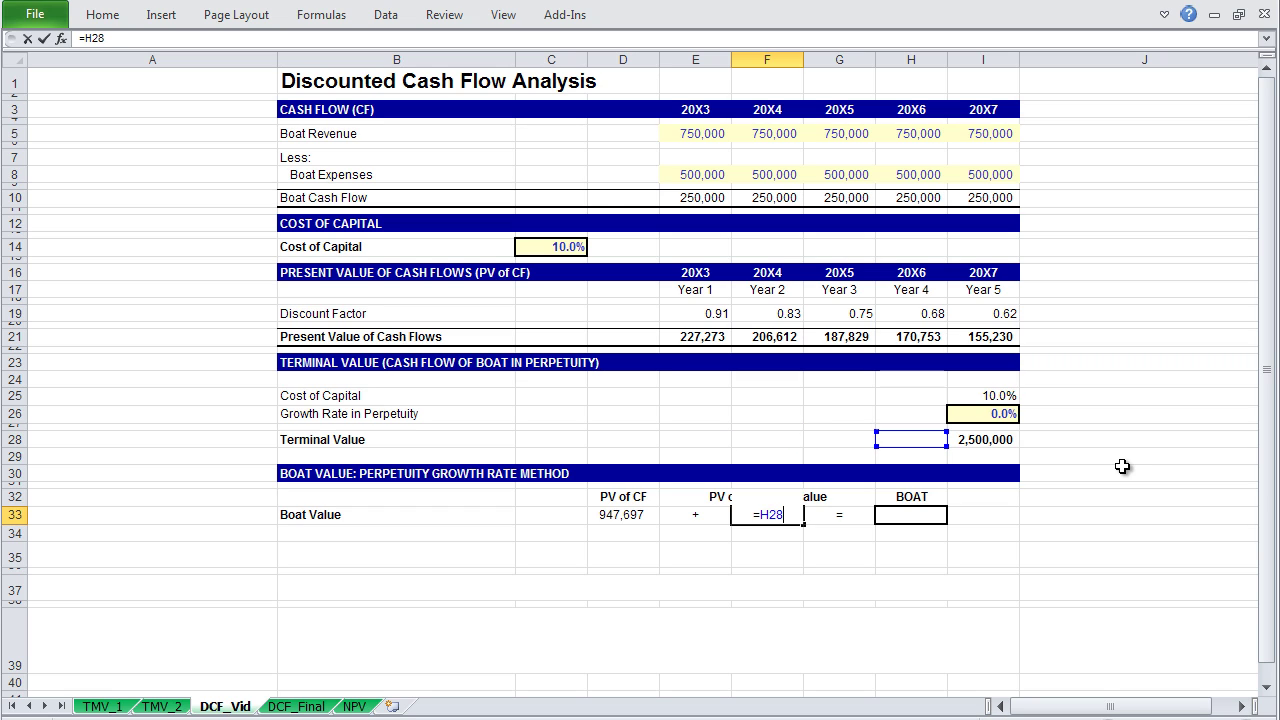
{"action": "key", "text": "Right"}
{"action": "type", "text": "*"}
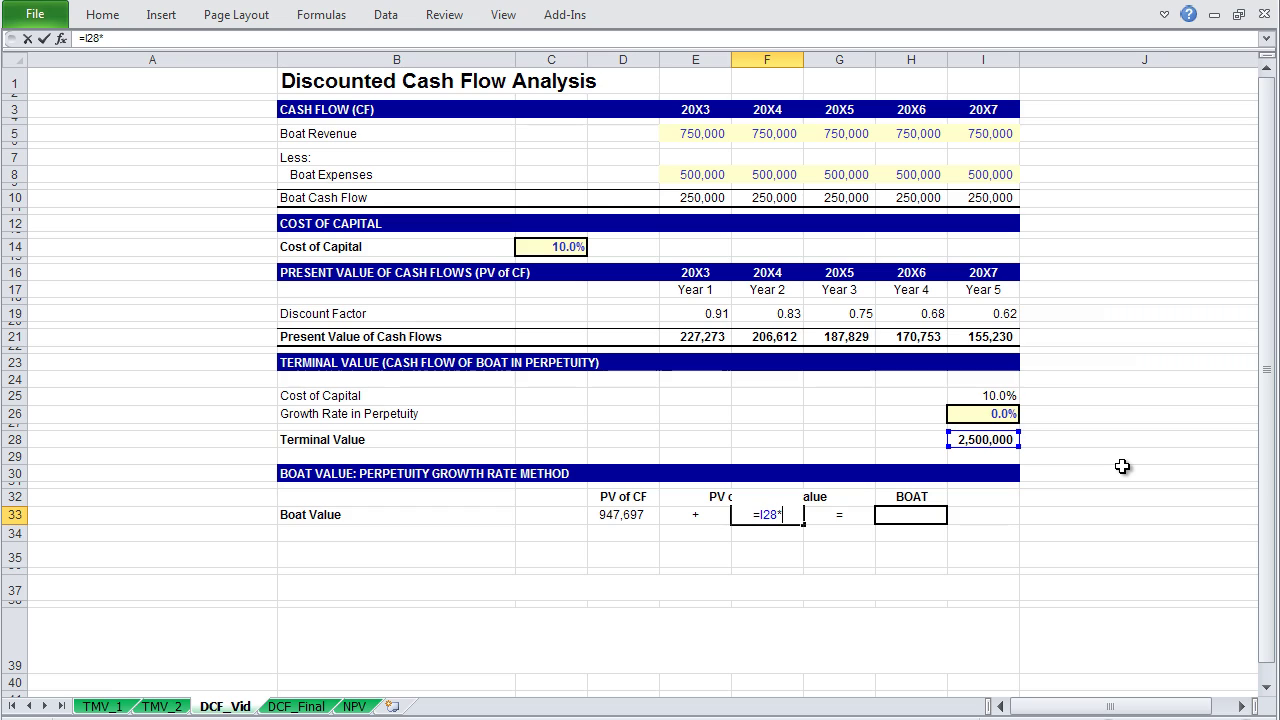
{"action": "key", "text": "Up"}
{"action": "key", "text": "Up"}
{"action": "key", "text": "Up"}
{"action": "key", "text": "Up"}
{"action": "key", "text": "Up"}
{"action": "key", "text": "Up"}
{"action": "key", "text": "Up"}
{"action": "key", "text": "Up"}
{"action": "key", "text": "Up"}
{"action": "key", "text": "Up"}
{"action": "key", "text": "Up"}
{"action": "key", "text": "Up"}
{"action": "key", "text": "Up"}
{"action": "key", "text": "Up"}
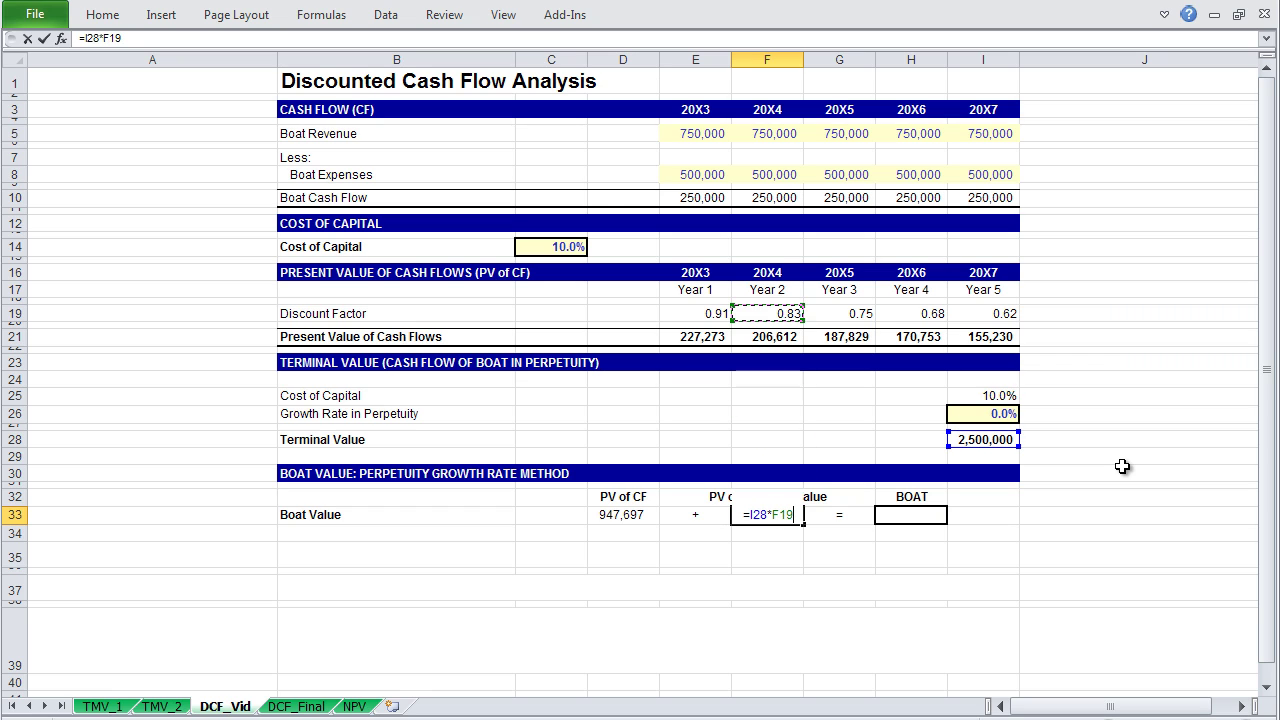
{"action": "key", "text": "Right"}
{"action": "key", "text": "Right"}
{"action": "key", "text": "Right"}
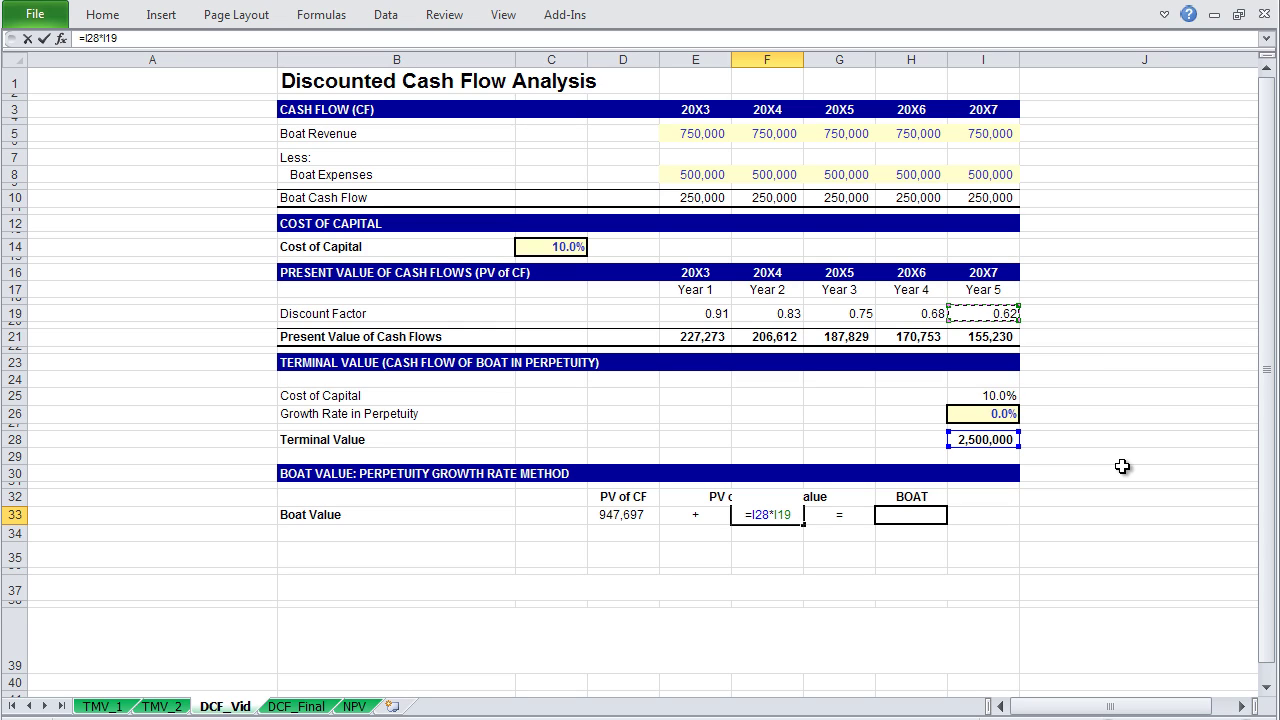
{"action": "key", "text": "Return"}
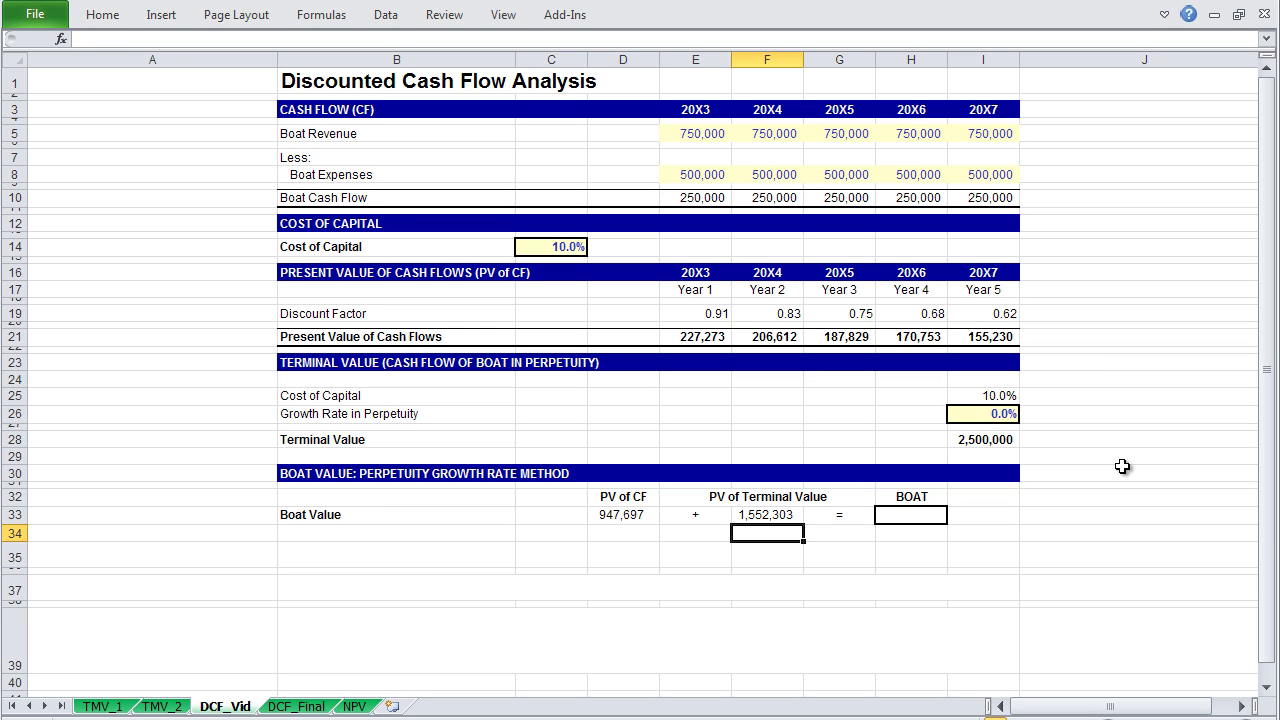
Total the BOAT value in H33 as =D33+F33, giving 2,500,000
{"action": "key", "text": "Right"}
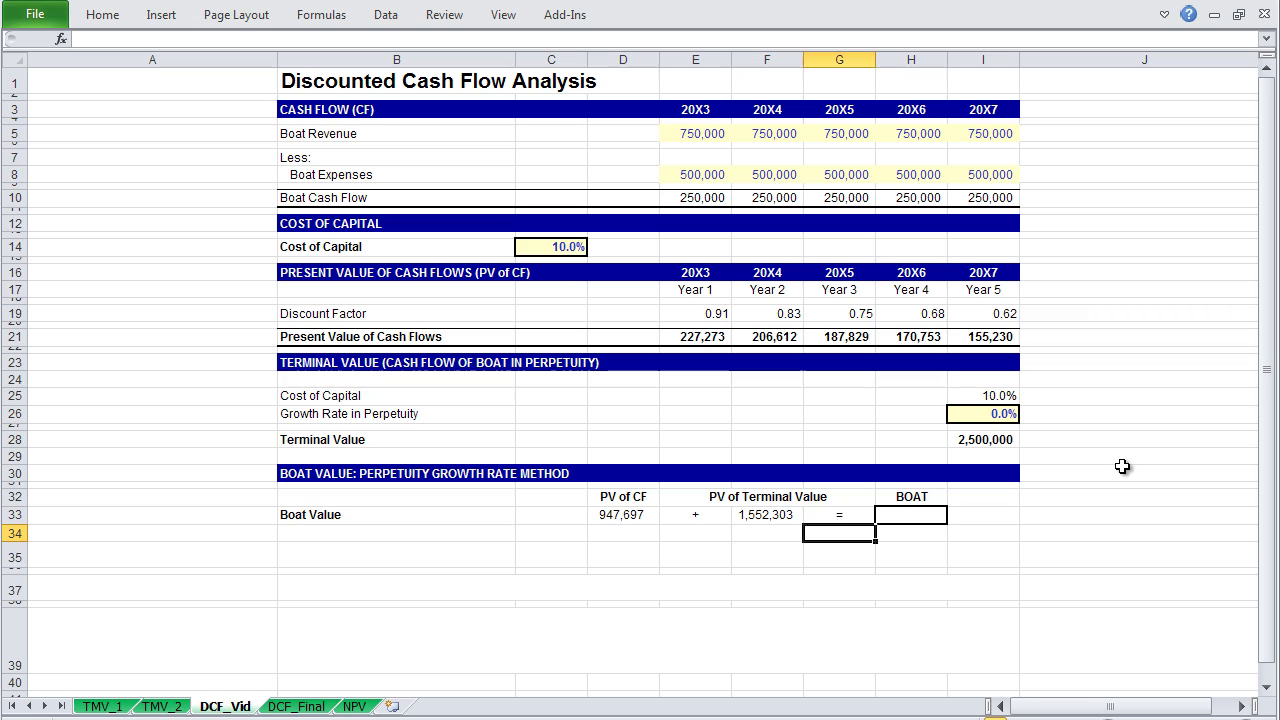
{"action": "key", "text": "Right"}
{"action": "key", "text": "Up"}
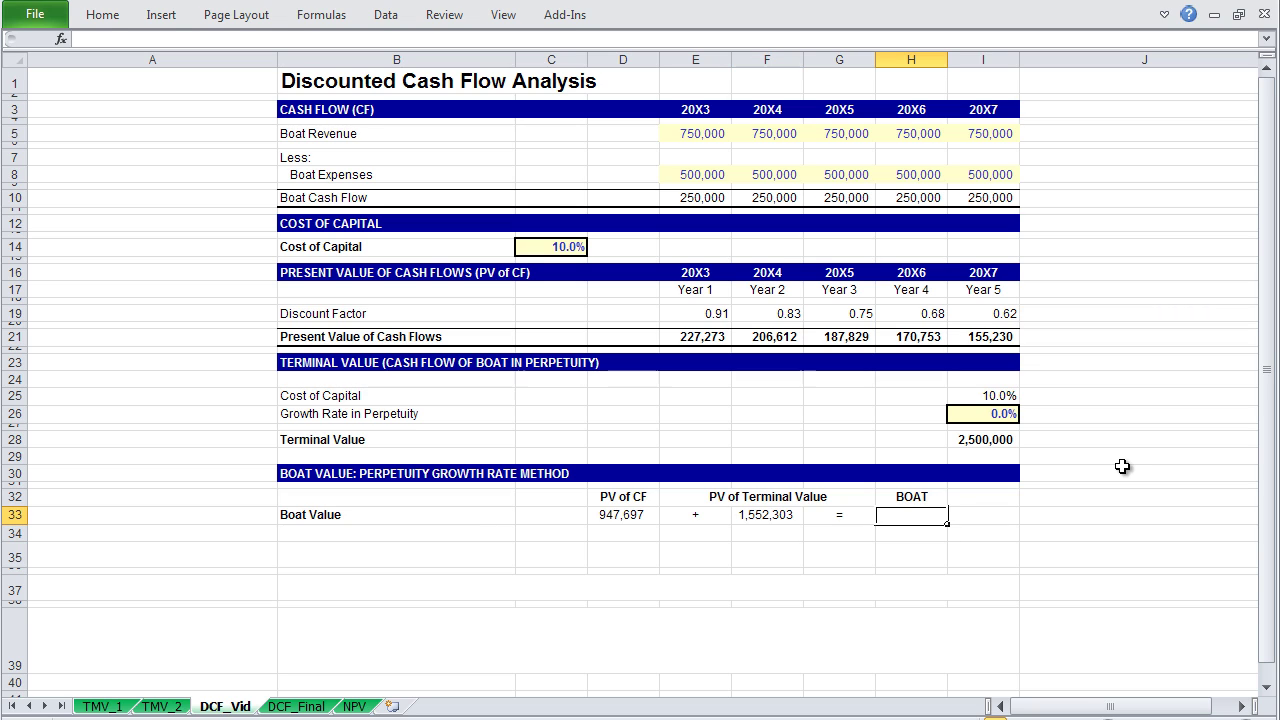
{"action": "type", "text": "="}
{"action": "key", "text": "Left"}
{"action": "key", "text": "Left"}
{"action": "key", "text": "Left"}
{"action": "key", "text": "Left"}
{"action": "type", "text": "+"}
{"action": "key", "text": "Left"}
{"action": "key", "text": "Left"}
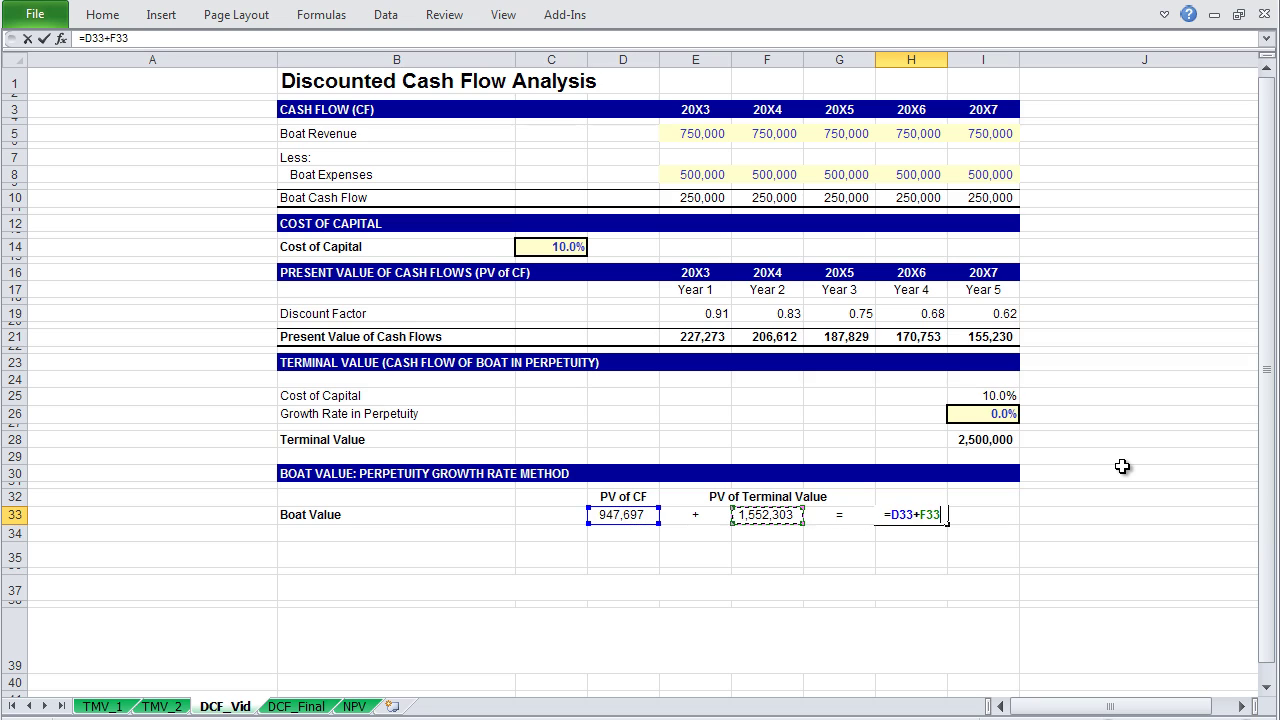
{"action": "key", "text": "Return"}
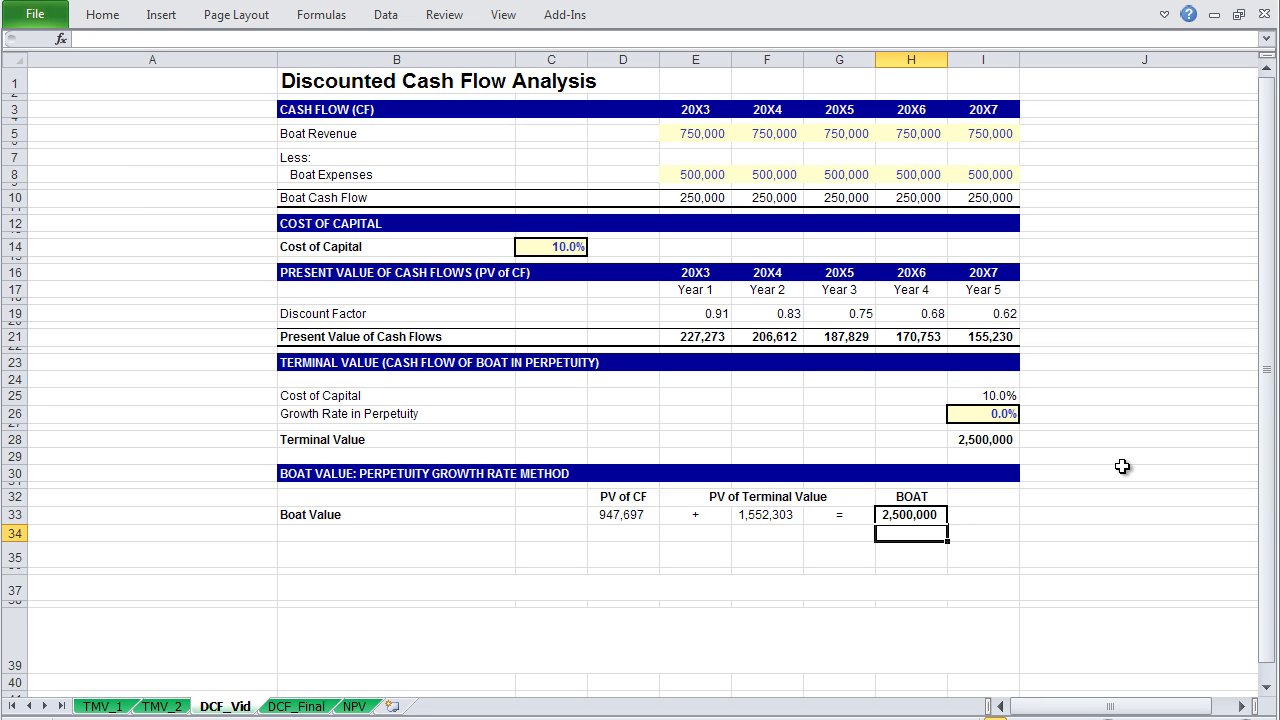
Review the CONCLUSION heading and the two green sentences on the boat's $2.5M value
{"action": "key", "text": "Down"}
{"action": "key", "text": "ctrl+Left"}
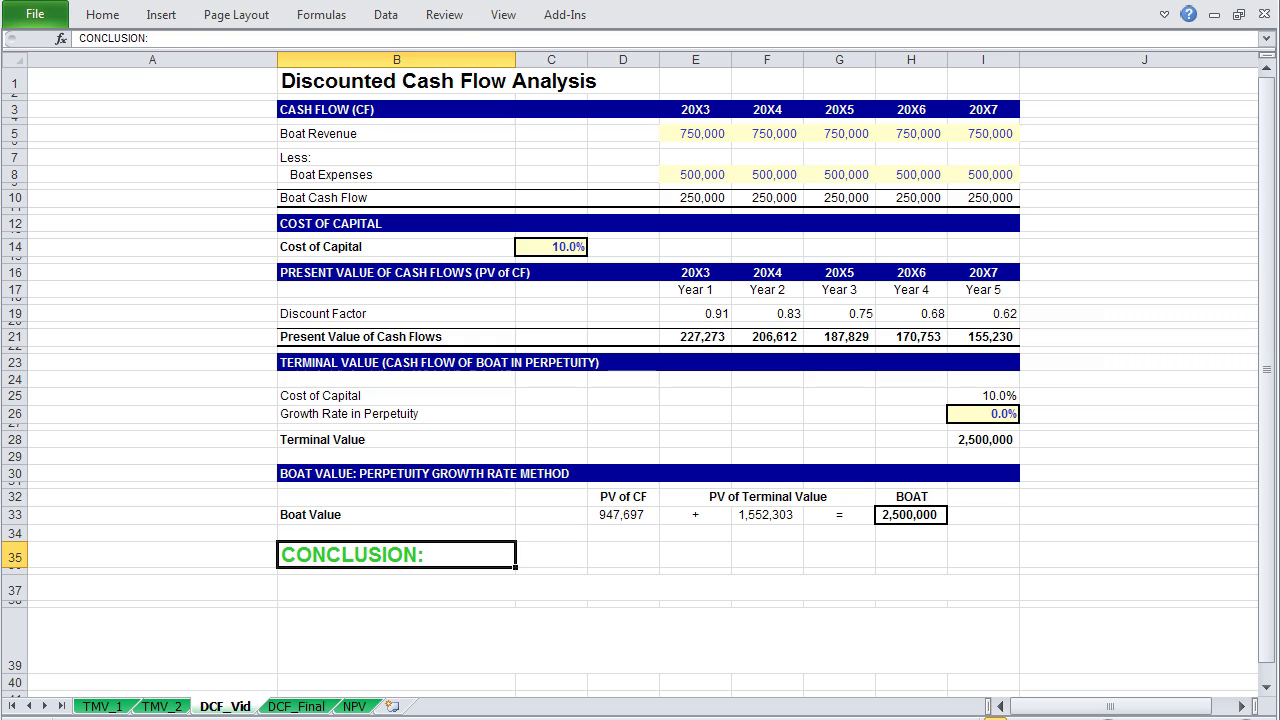
{"action": "key", "text": "Down"}
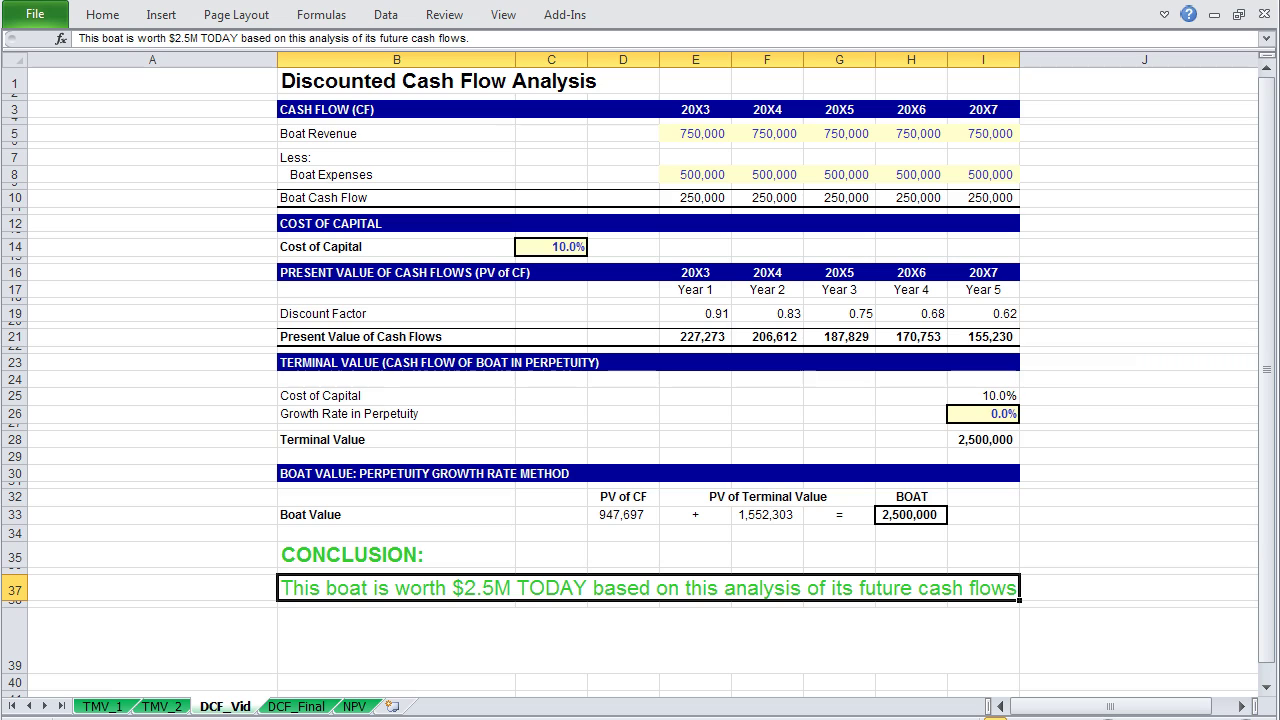
{"action": "key", "text": "Down"}
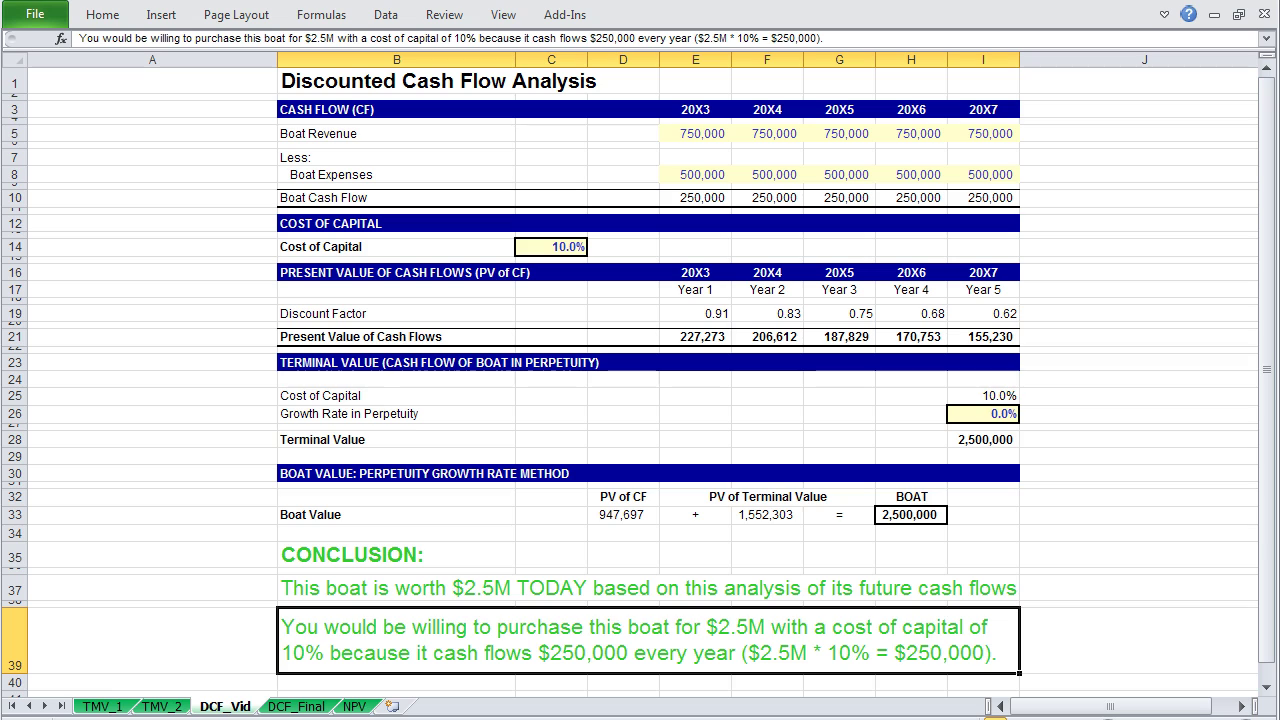
Check the Terminal Value and Boat Value cells, then try a 1% growth rate in perpetuity in I26
{"action": "key", "text": "Up"}
{"action": "key", "text": "Up"}
{"action": "key", "text": "Up"}
{"action": "key", "text": "Up"}
{"action": "key", "text": "Up"}
{"action": "key", "text": "Up"}
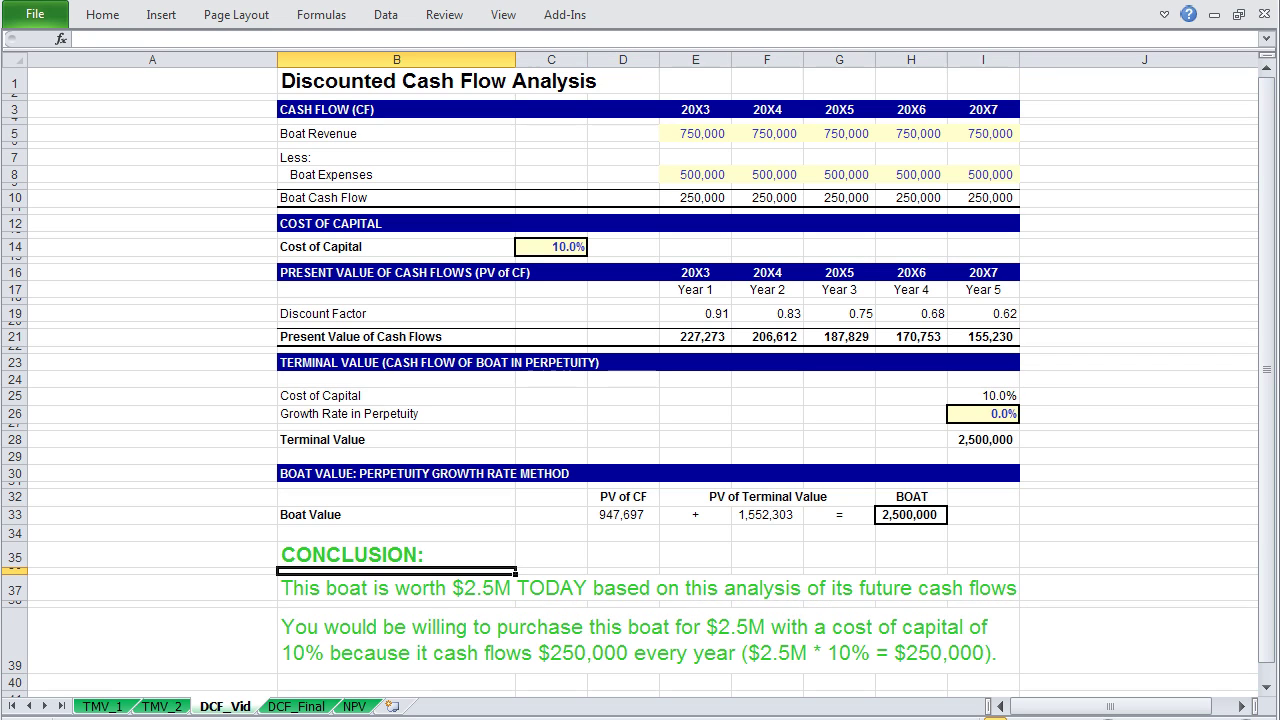
{"action": "key", "text": "Right"}
{"action": "key", "text": "Right"}
{"action": "key", "text": "Right"}
{"action": "key", "text": "Right"}
{"action": "key", "text": "Right"}
{"action": "key", "text": "Right"}
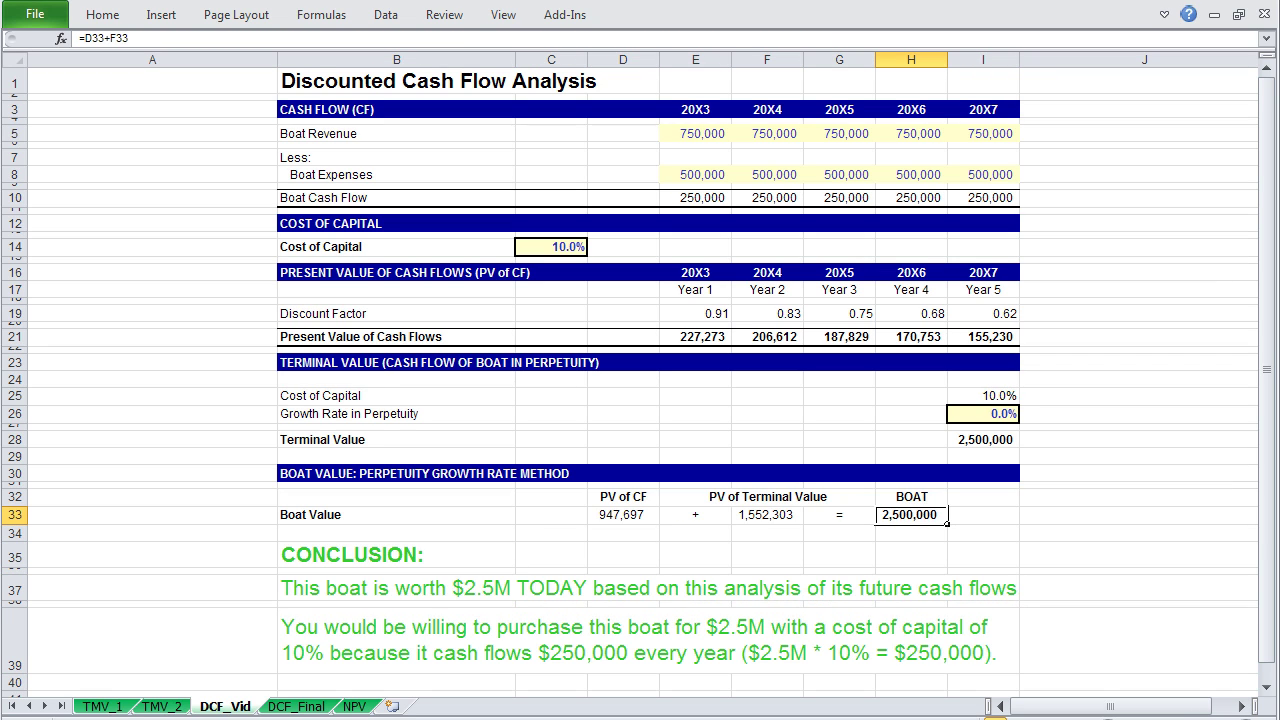
{"action": "key", "text": "Up"}
{"action": "key", "text": "Up"}
{"action": "key", "text": "Up"}
{"action": "key", "text": "Up"}
{"action": "key", "text": "Up"}
{"action": "key", "text": "Right"}
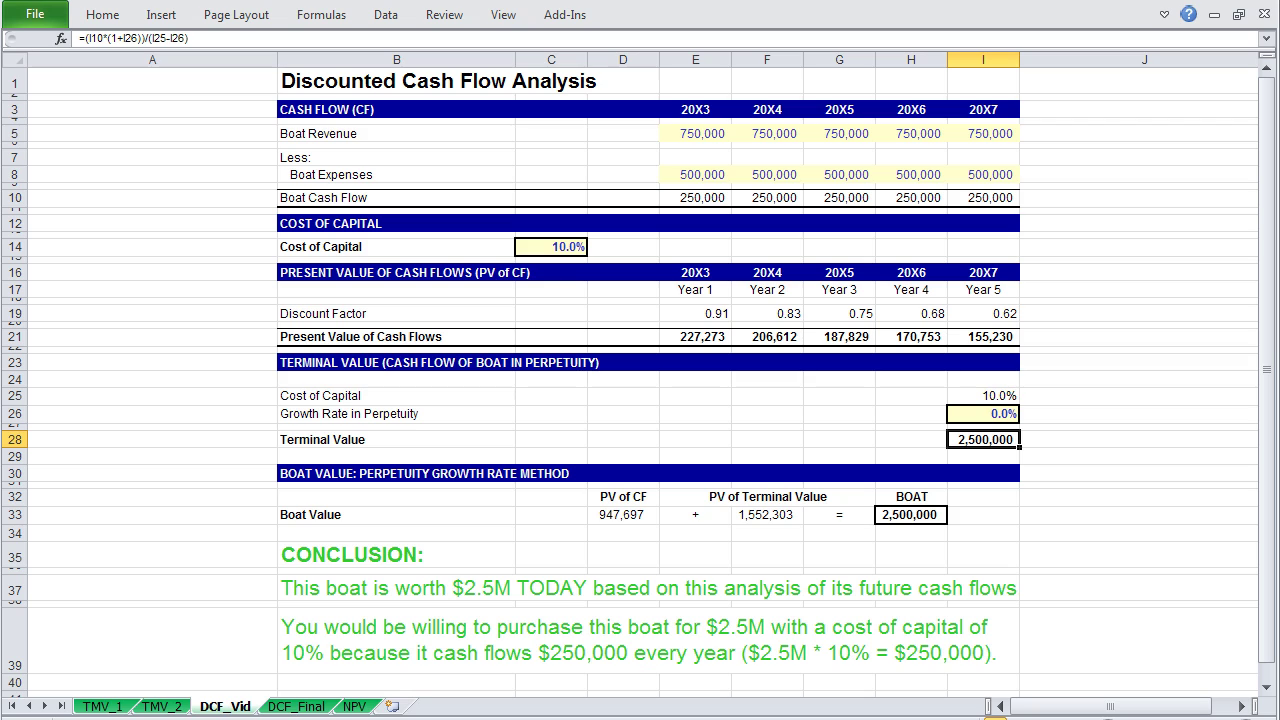
{"action": "left_click", "coordinate": [983, 413]}
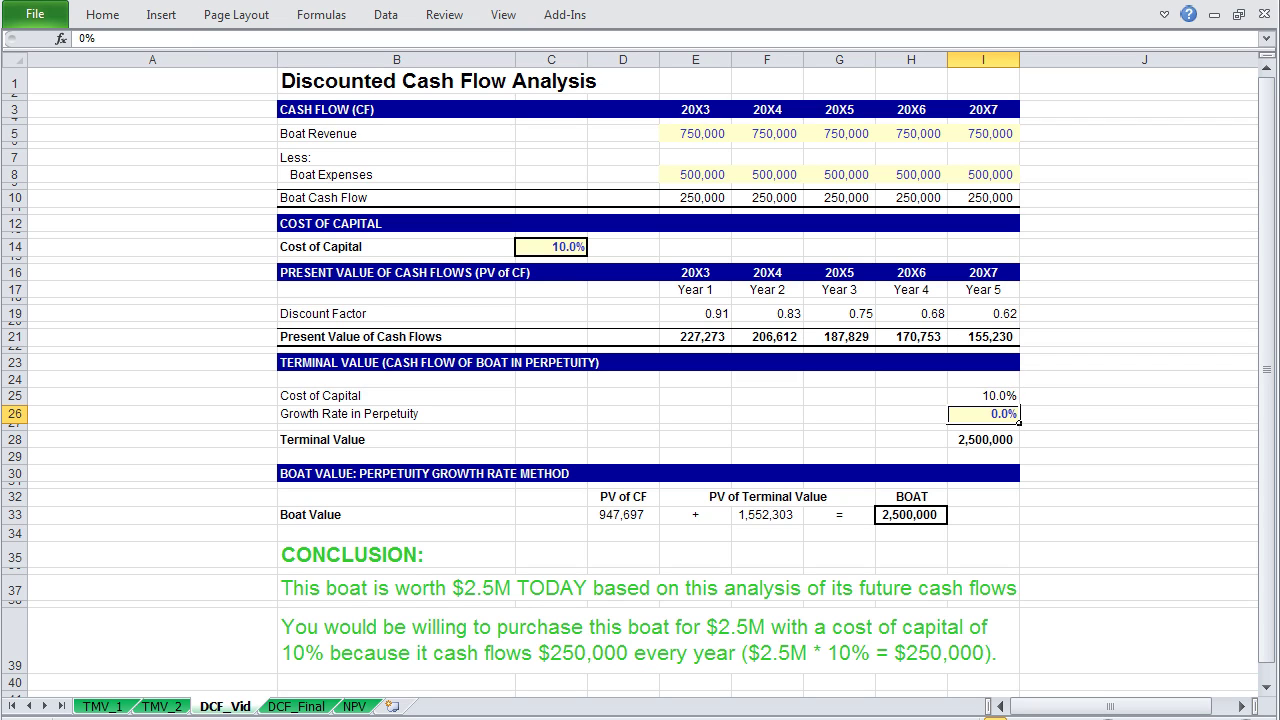
{"action": "type", "text": "1"}
{"action": "key", "text": "Return"}
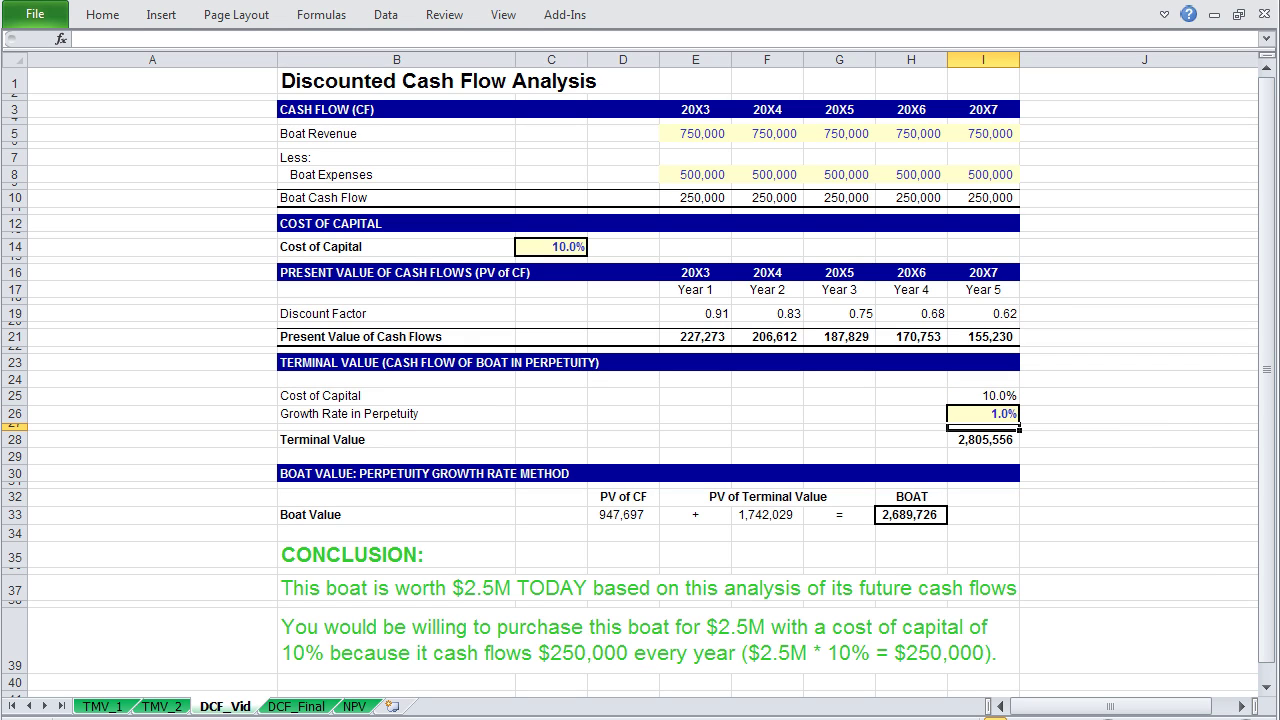
Change the growth rate in perpetuity to -5.0%, then move to the DCF_Final sheet
{"action": "left_click", "coordinate": [983, 413]}
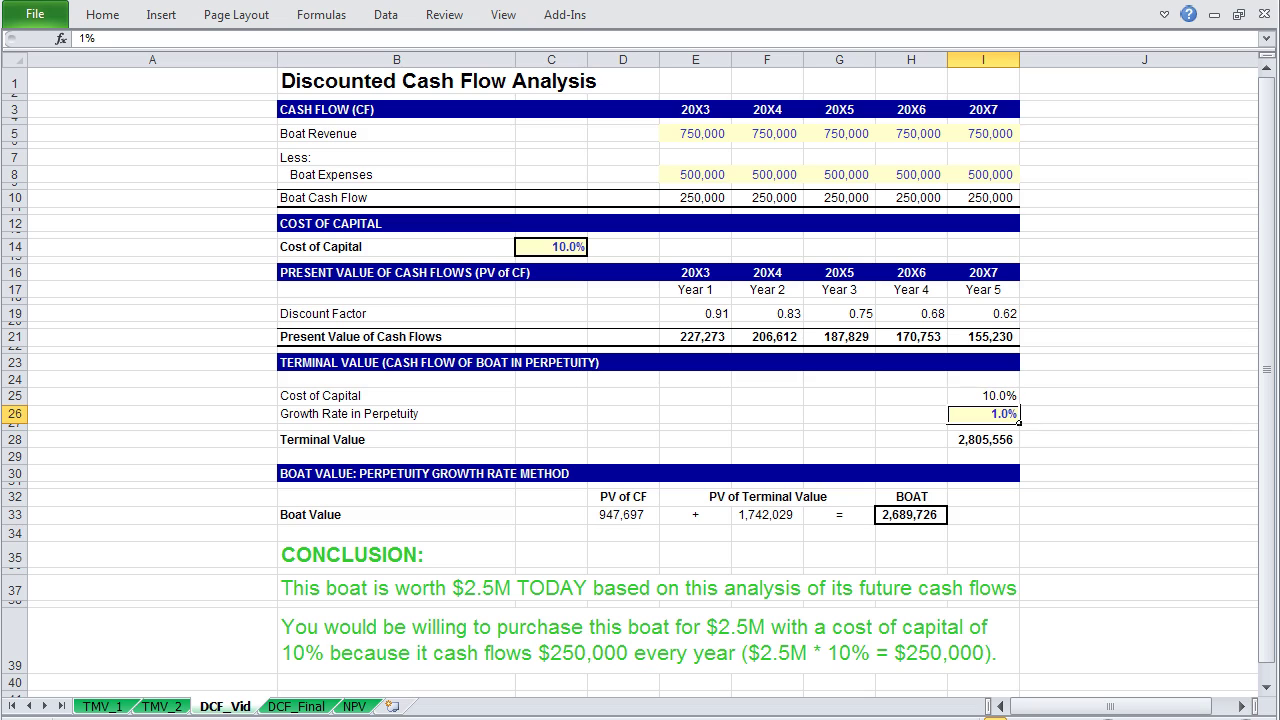
{"action": "type", "text": "-5"}
{"action": "key", "text": "Return"}
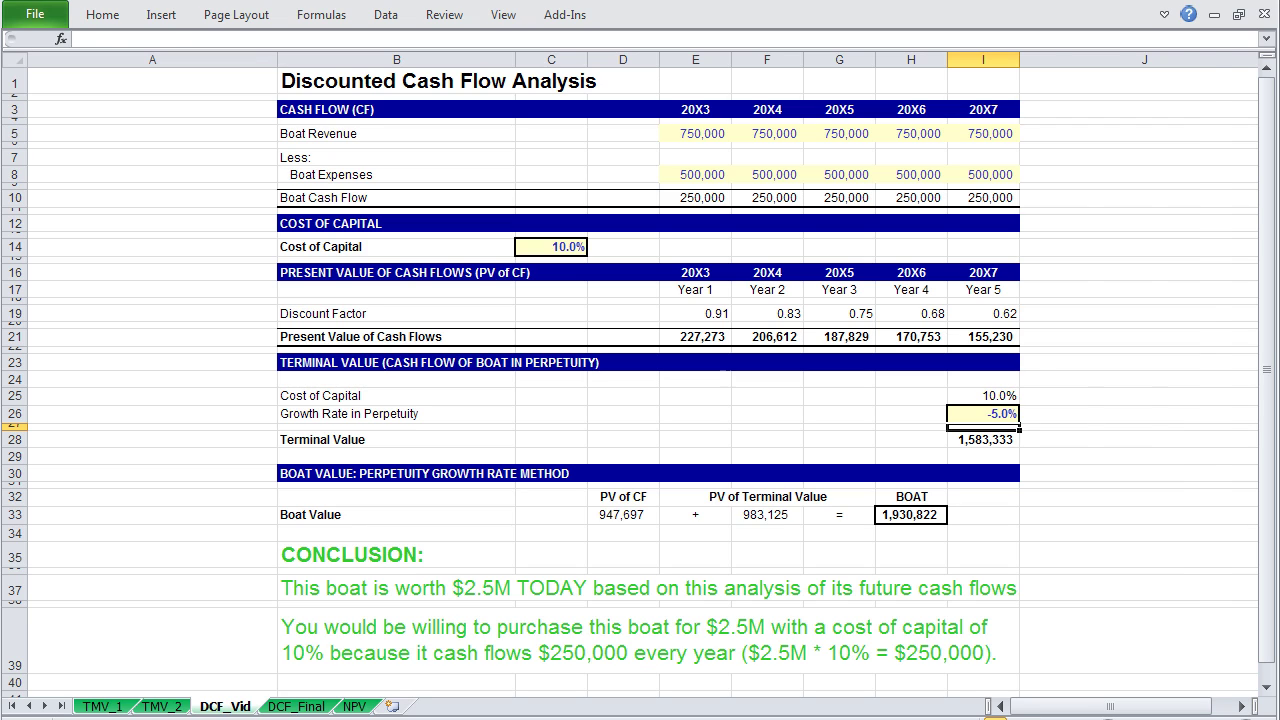
{"action": "key", "text": "ctrl+Page_Down"}
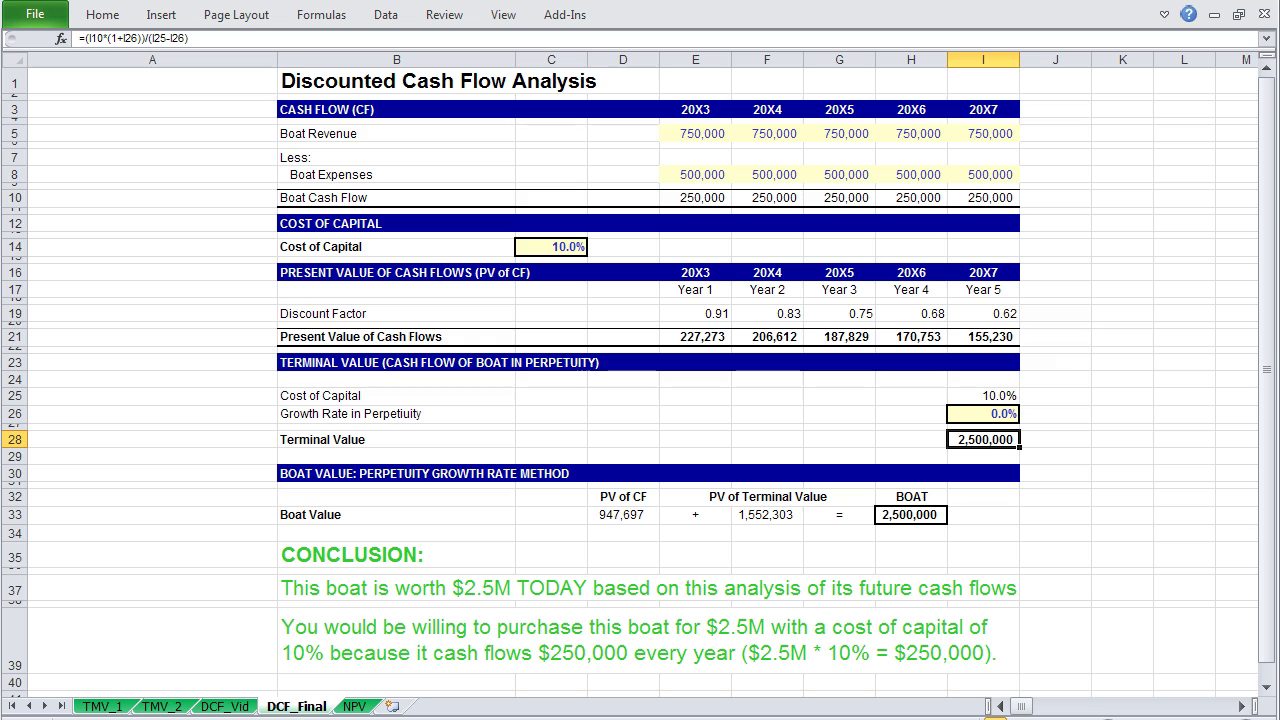
Fill column I3:I21 right through column EL (20X140), and check present values run to EL21
{"action": "left_click_drag", "start_coordinate": [983, 336], "coordinate": [983, 109]}
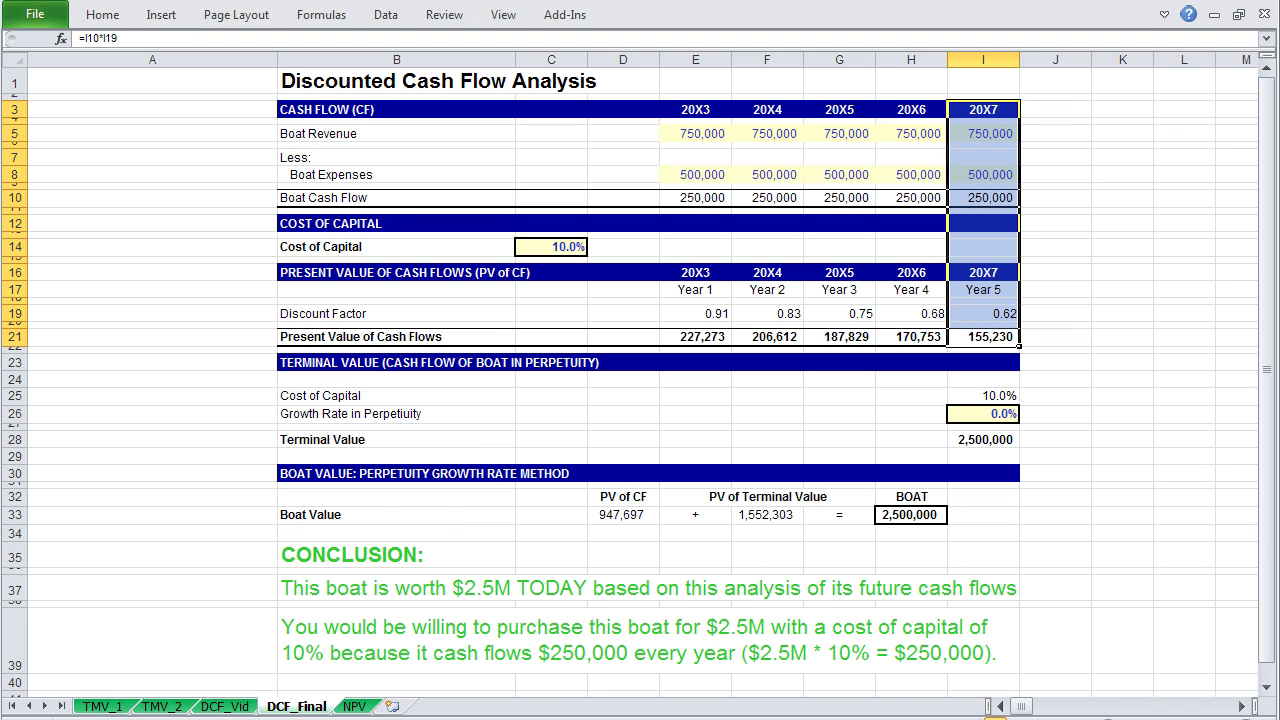
{"action": "key", "text": "ctrl+shift+Right"}
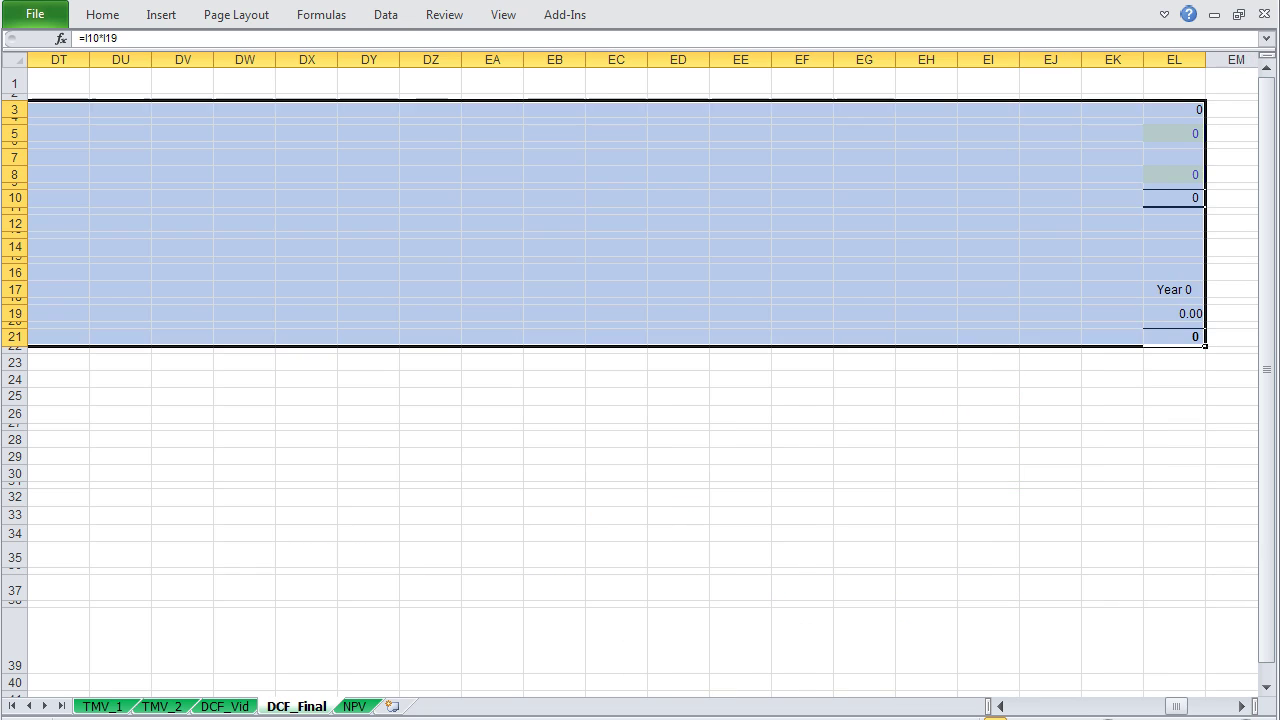
{"action": "key", "text": "ctrl+r"}
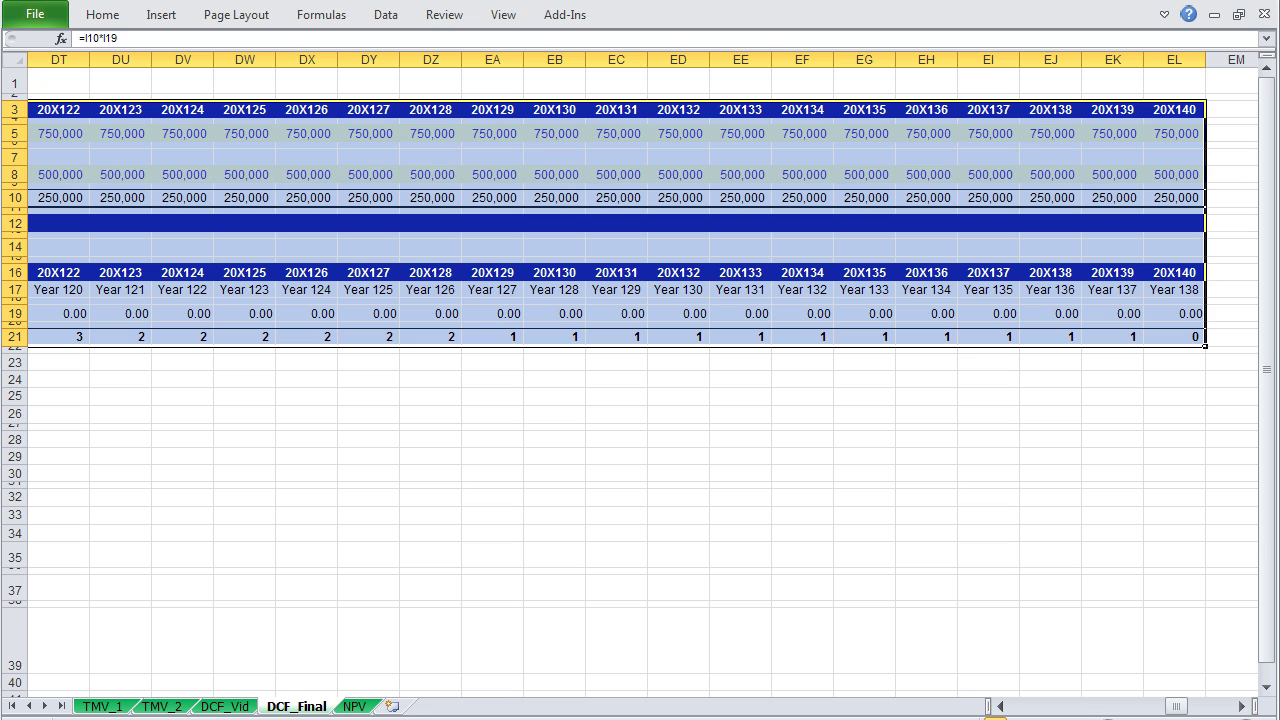
{"action": "key", "text": "Down"}
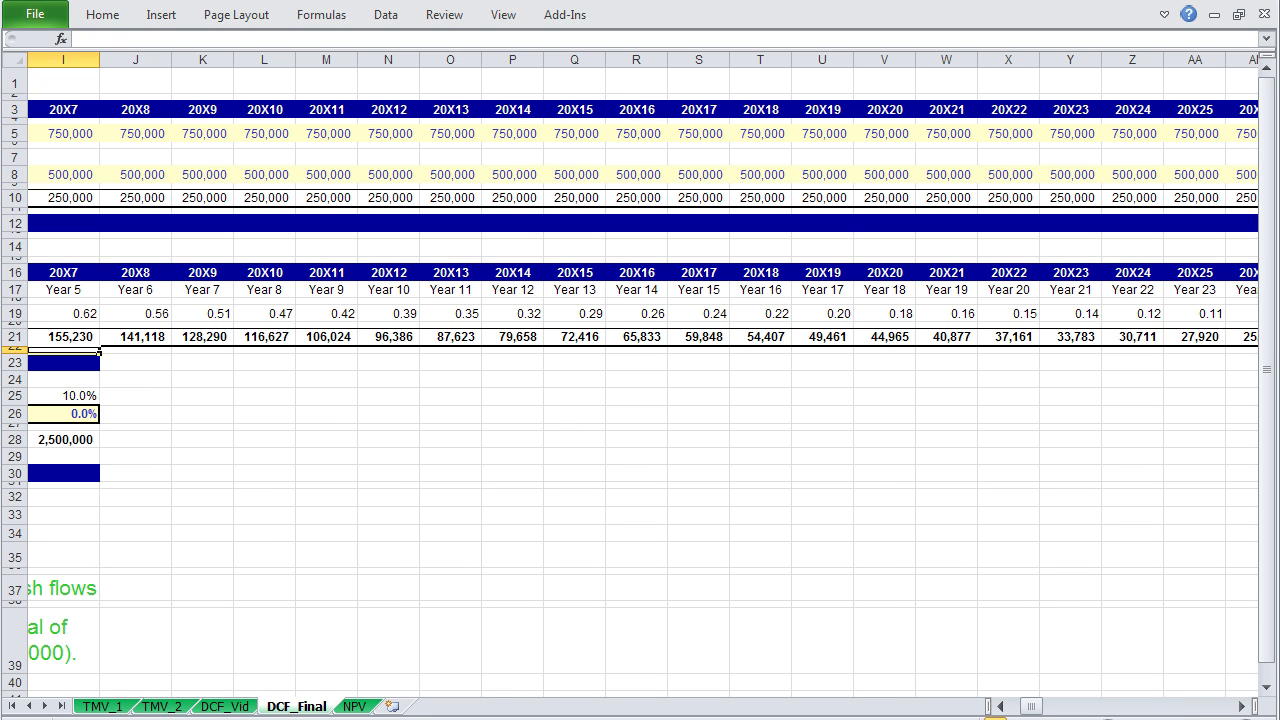
{"action": "key", "text": "Left"}
{"action": "key", "text": "Left"}
{"action": "key", "text": "Left"}
{"action": "key", "text": "Left"}
{"action": "key", "text": "Left"}
{"action": "key", "text": "Left"}
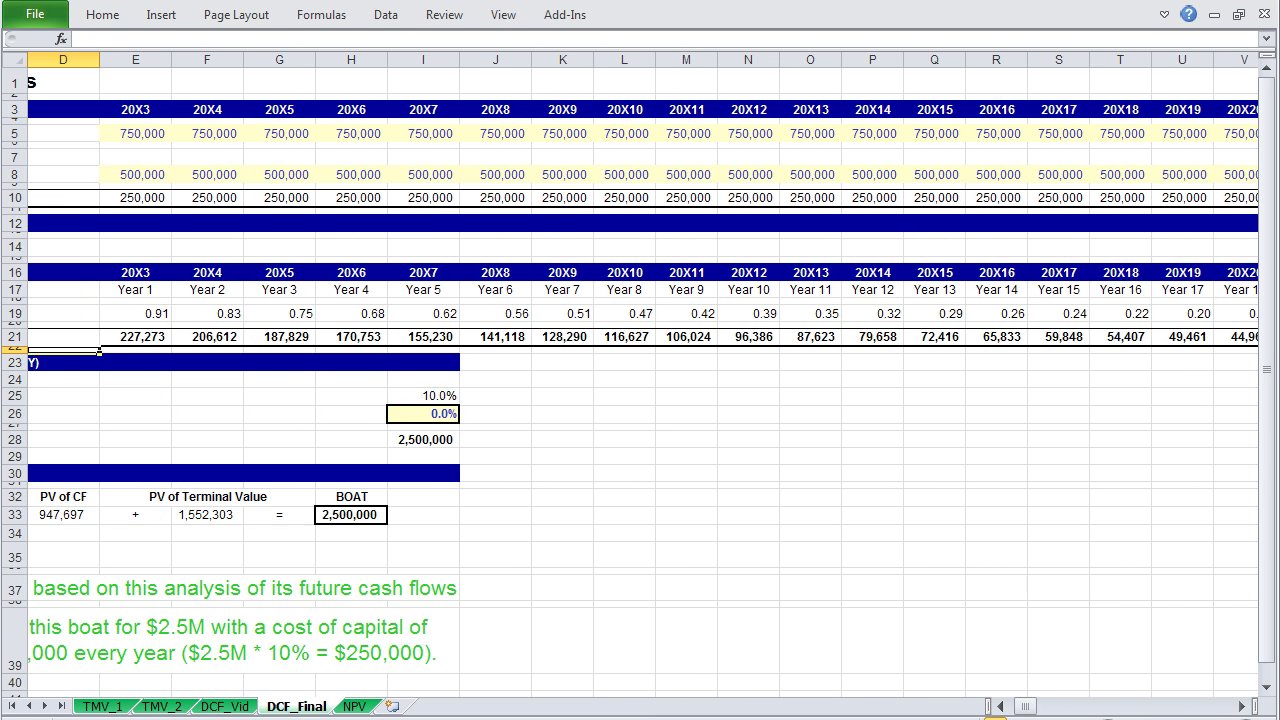
{"action": "key", "text": "Up"}
{"action": "key", "text": "Right"}
{"action": "key", "text": "Right"}
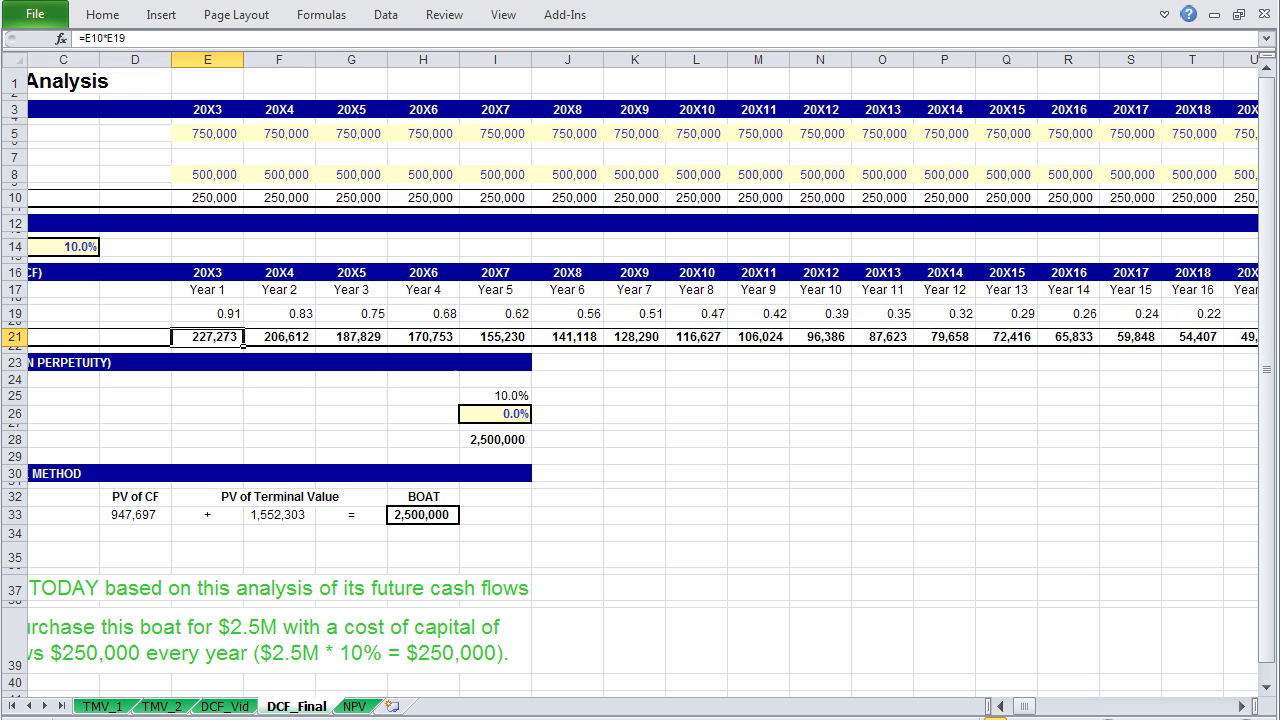
{"action": "key", "text": "ctrl+shift+Right"}
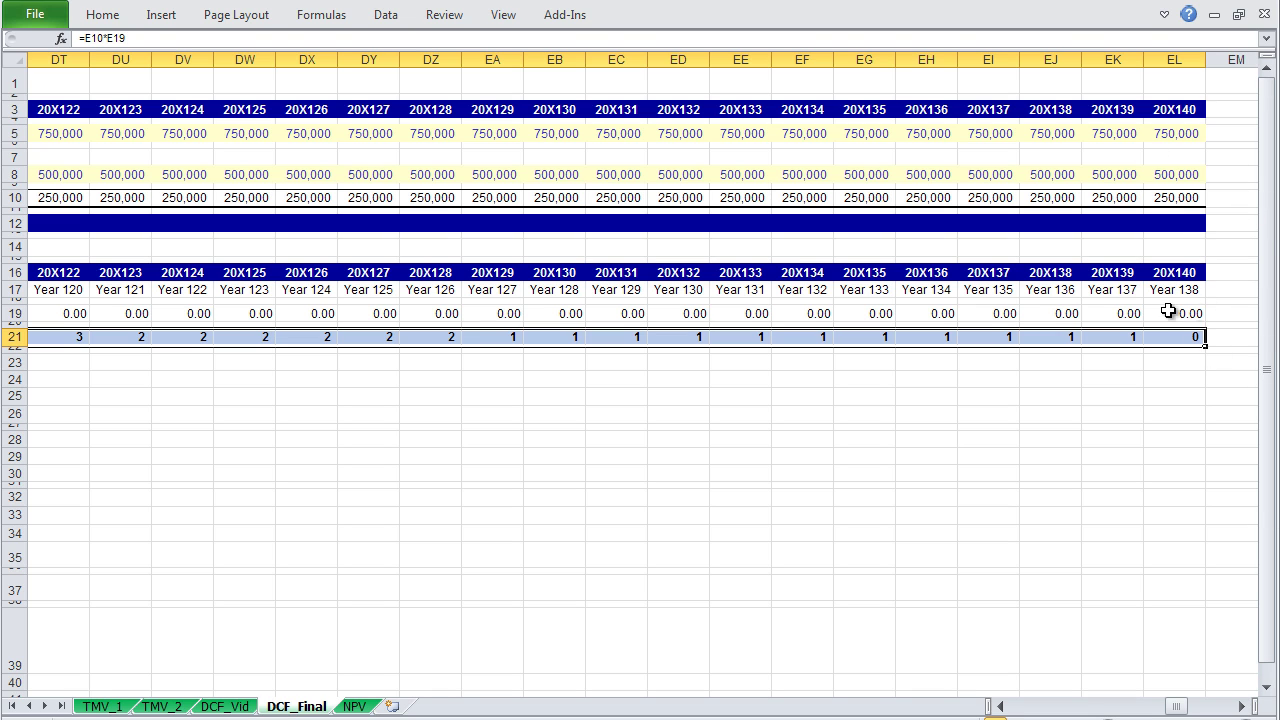
Enter =SUM(E21:EL21) in D21 to total the present values at 2,499,995
{"action": "key", "text": "Left"}
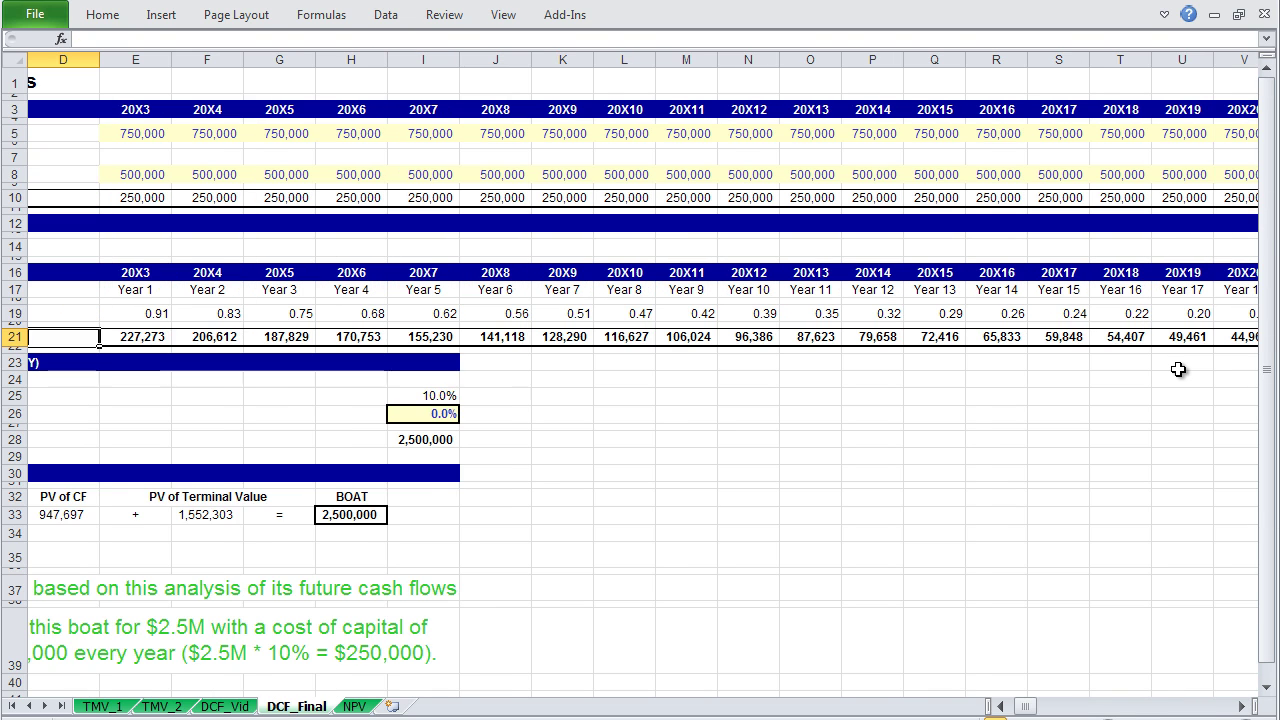
{"action": "type", "text": "=sum("}
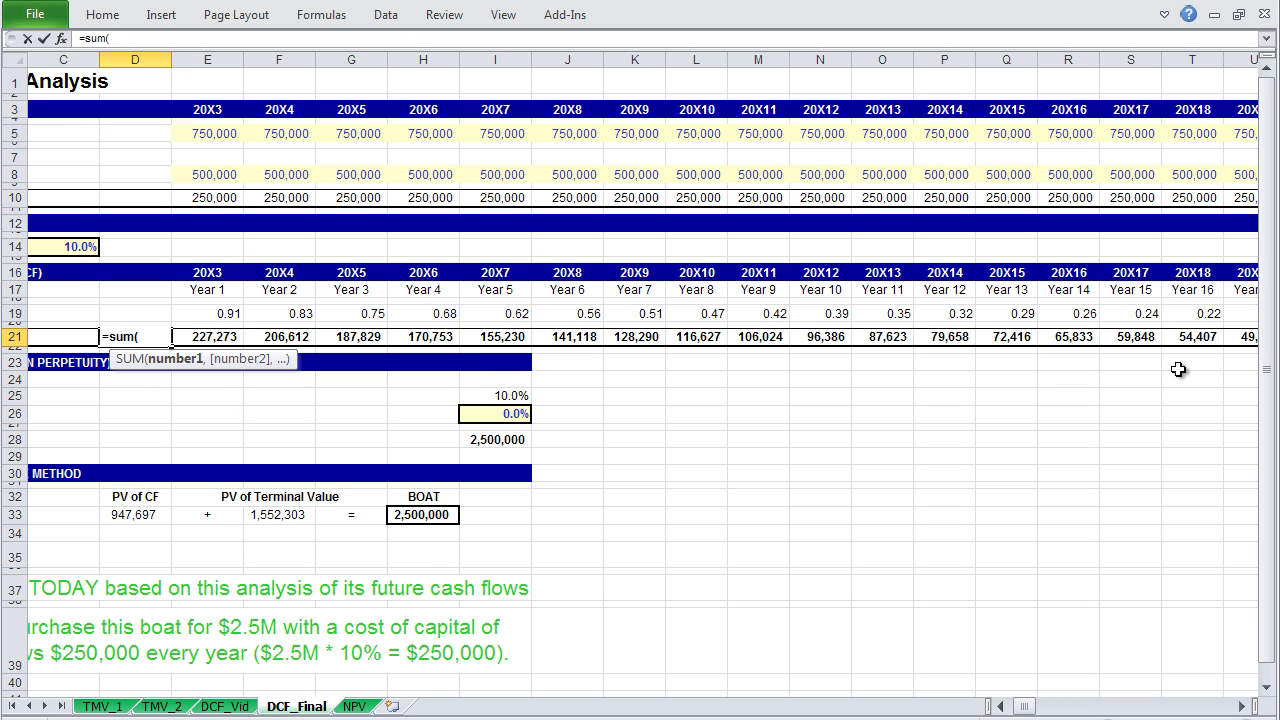
{"action": "key", "text": "Right"}
{"action": "key", "text": "ctrl+shift+Right"}
{"action": "key", "text": "Return"}
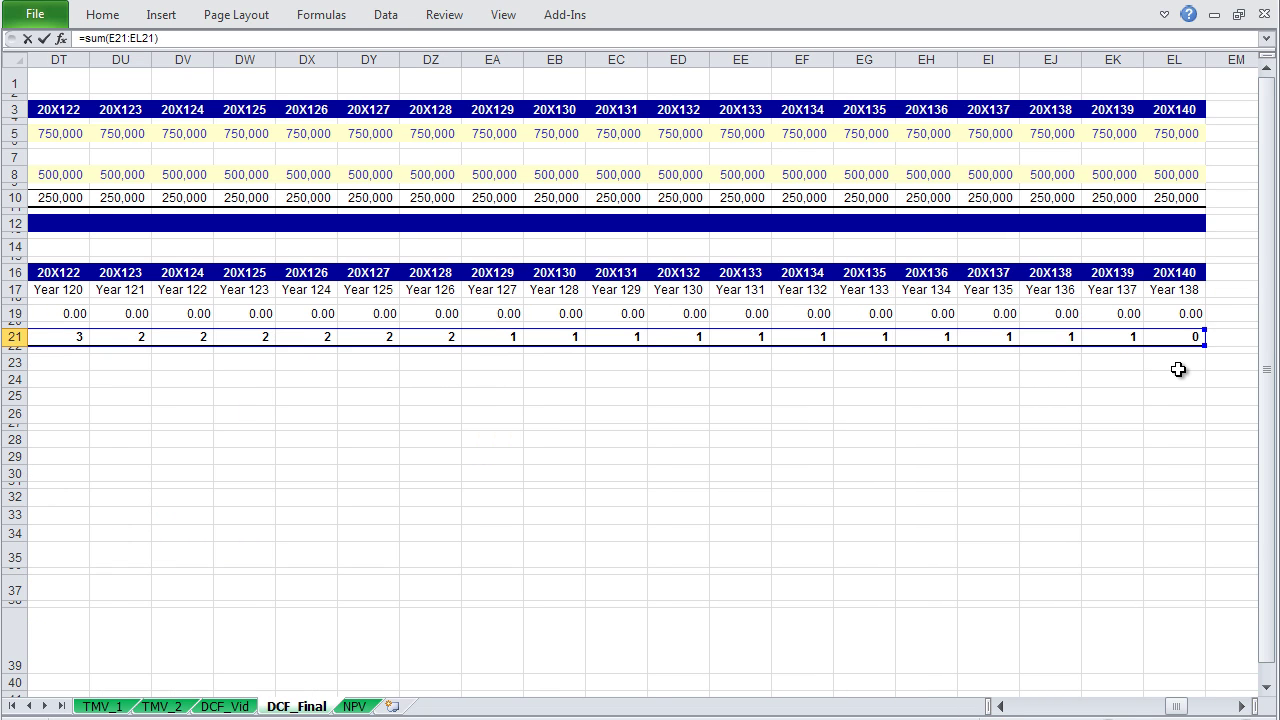
{"action": "key", "text": "Left"}
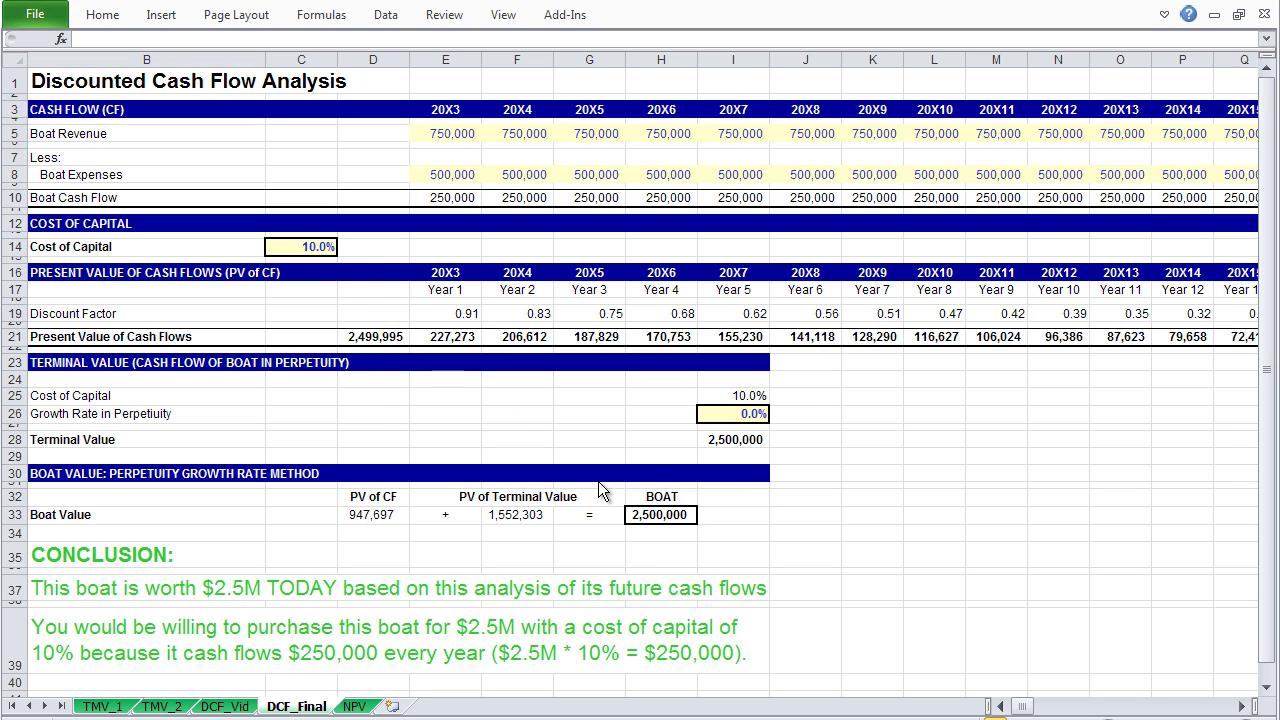
{"action": "left_click", "coordinate": [265, 350]}
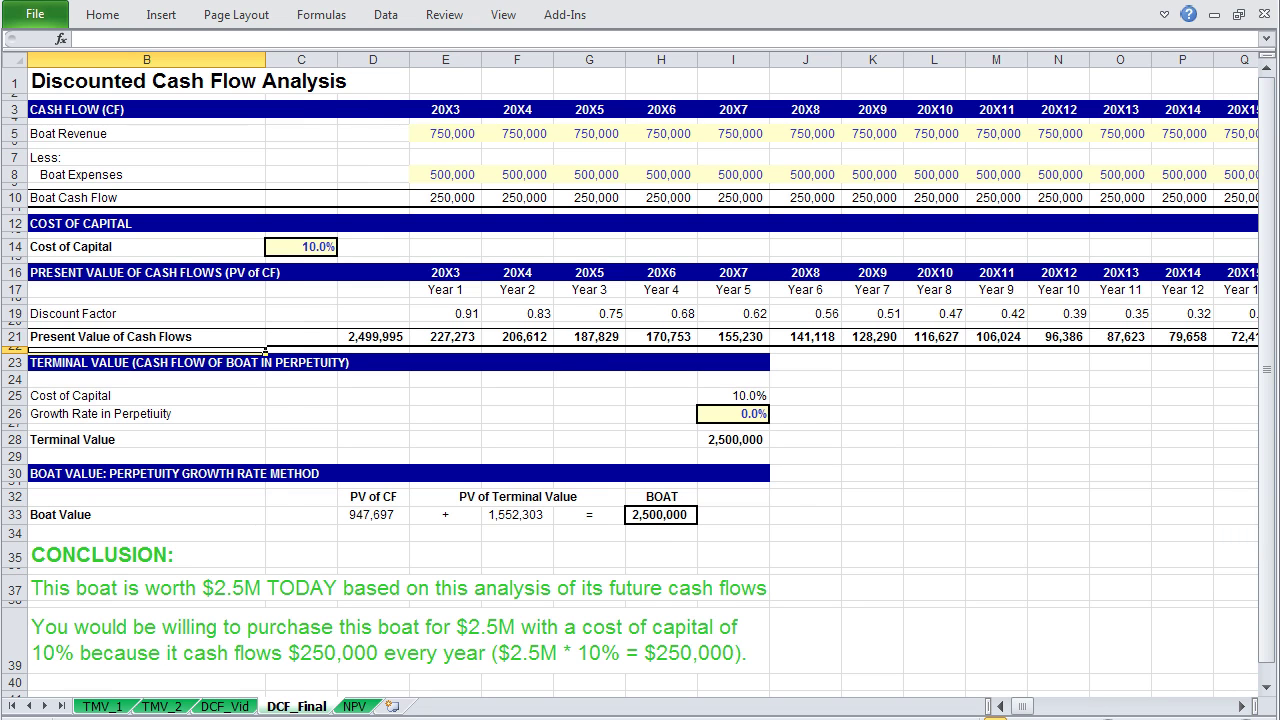
Go back to the DCF_Vid sheet with Ctrl+PageUp
{"action": "key", "text": "ctrl+Page_Up"}
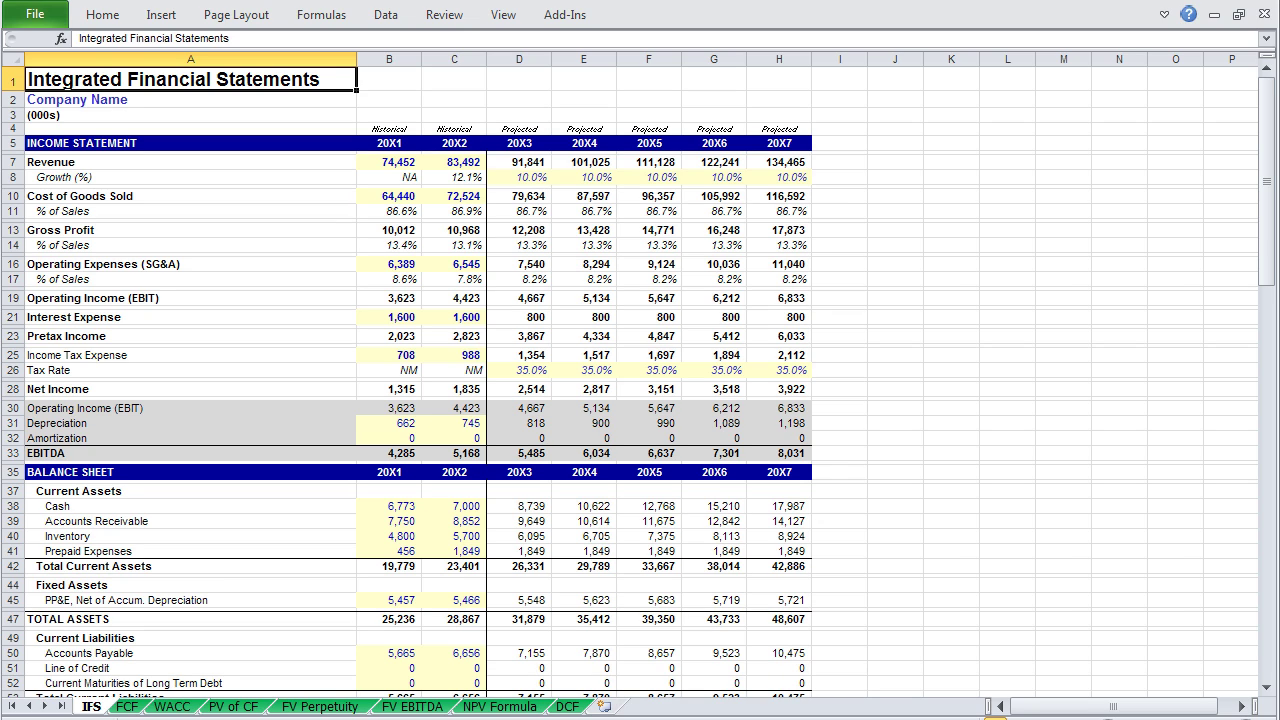
Step through the FCF, WACC, PV of CF, FV Perpetuity, FV EBITDA and NPV Formula sheets to DCF
{"action": "key", "text": "ctrl+Page_Down"}
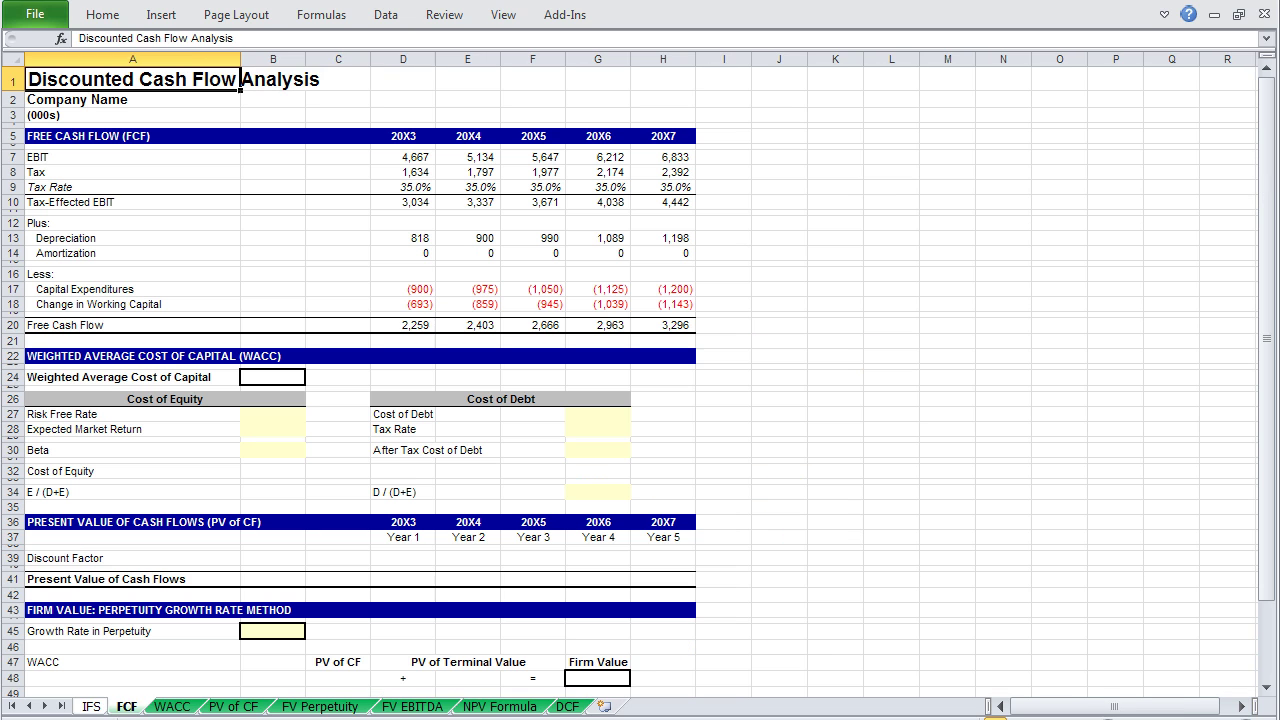
{"action": "key", "text": "ctrl+Page_Down"}
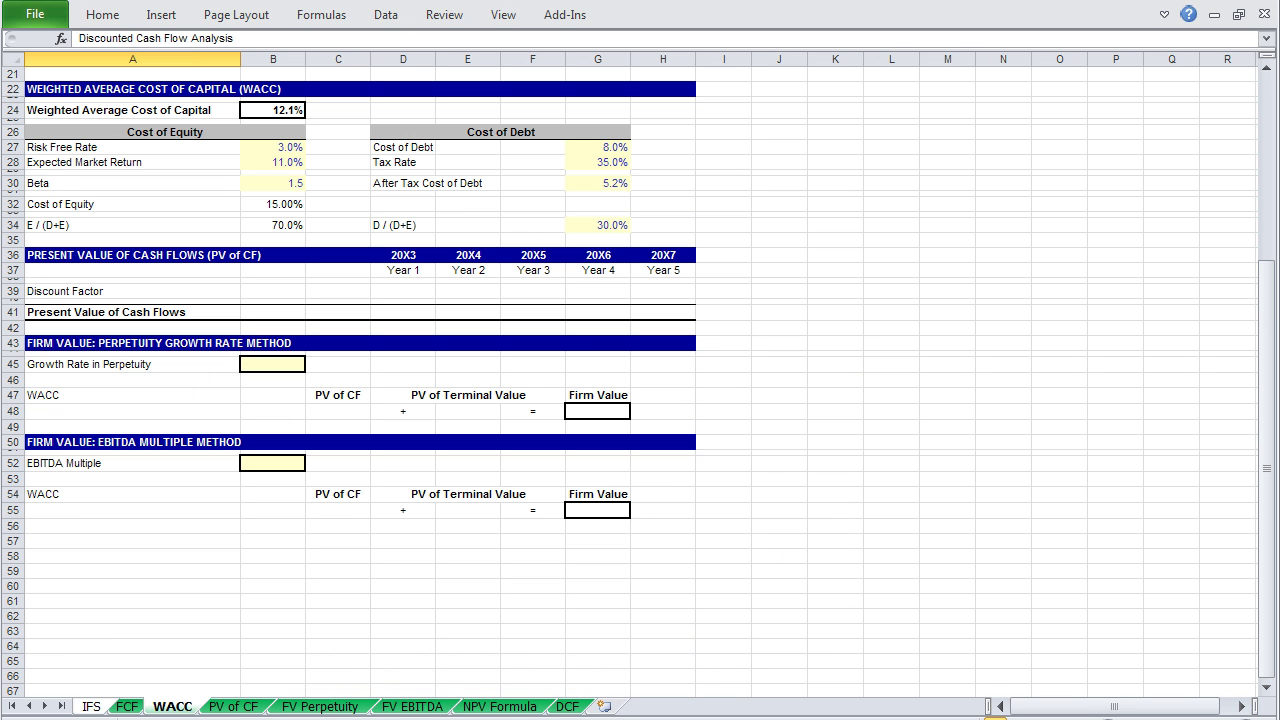
{"action": "key", "text": "ctrl+Page_Down"}
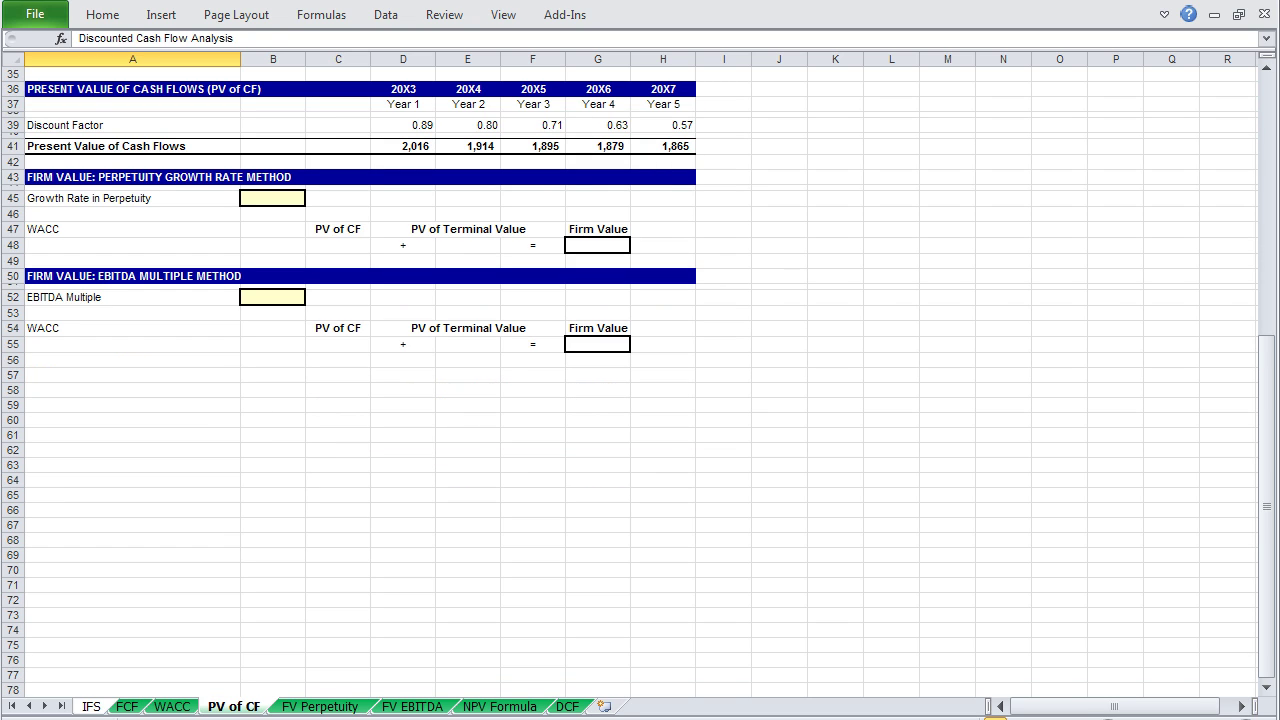
{"action": "key", "text": "ctrl+Page_Down"}
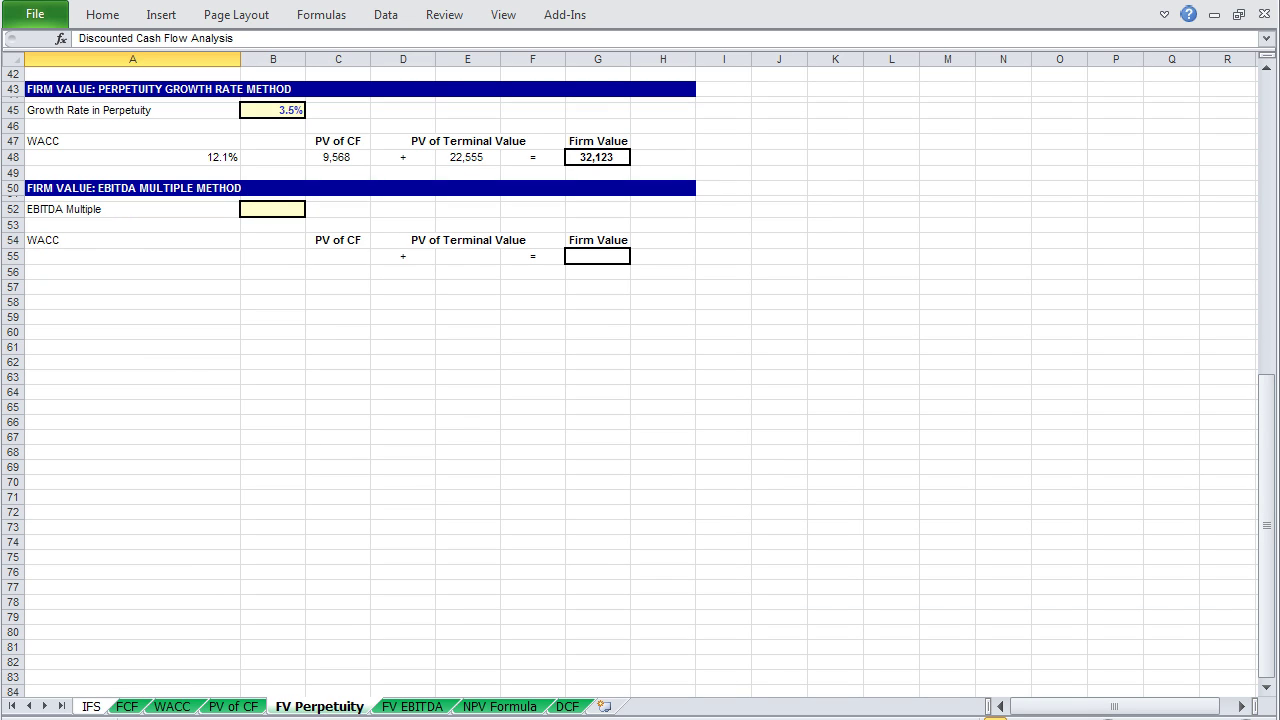
{"action": "key", "text": "ctrl+Page_Down"}
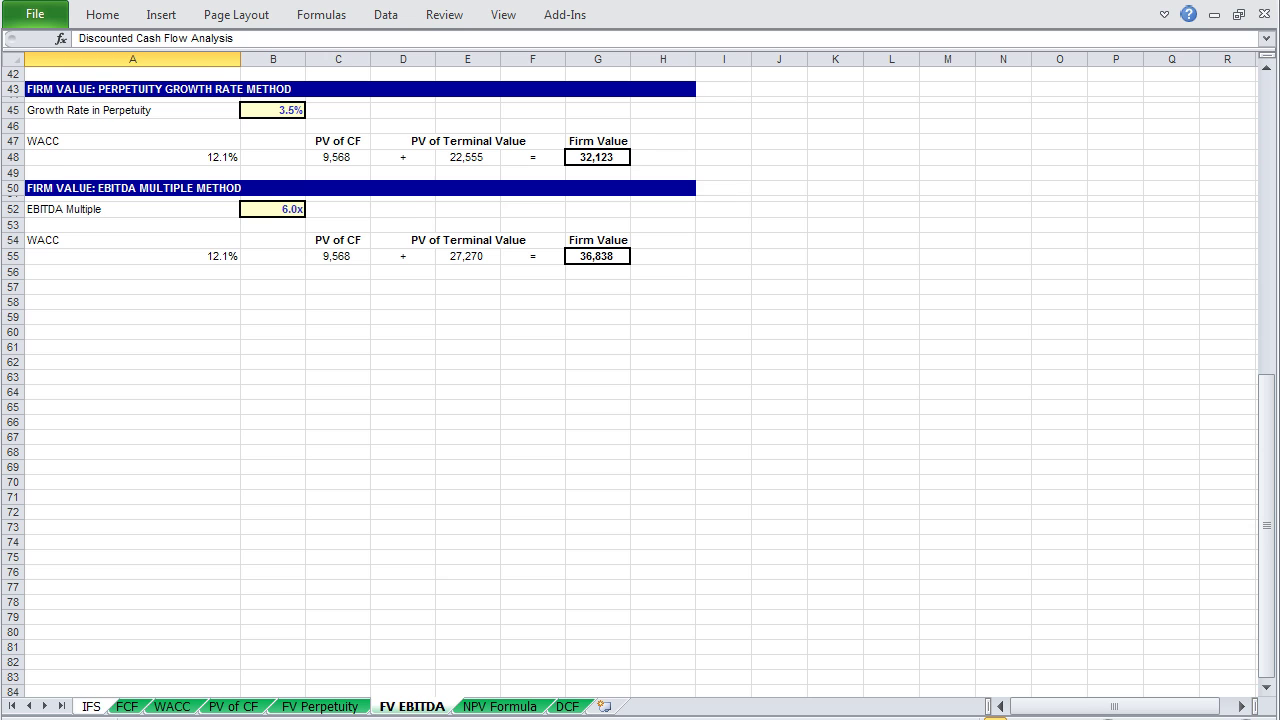
{"action": "key", "text": "ctrl+Page_Down"}
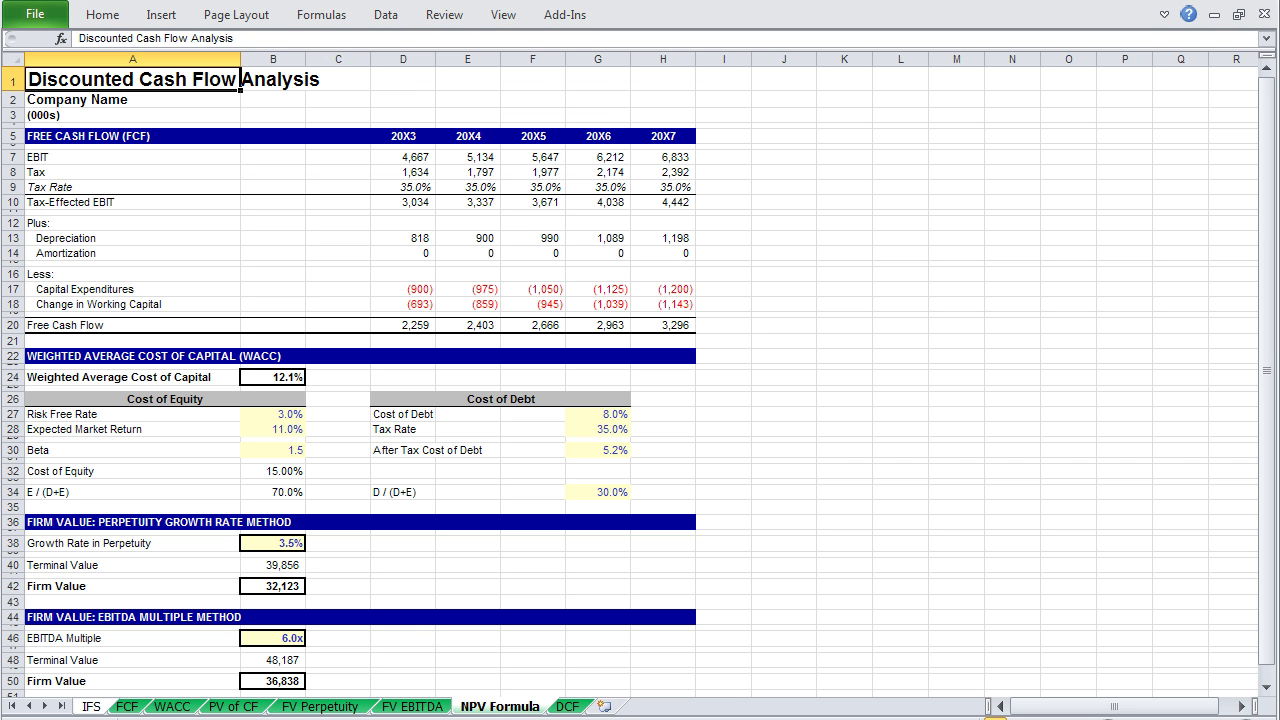
{"action": "key", "text": "ctrl+Page_Down"}
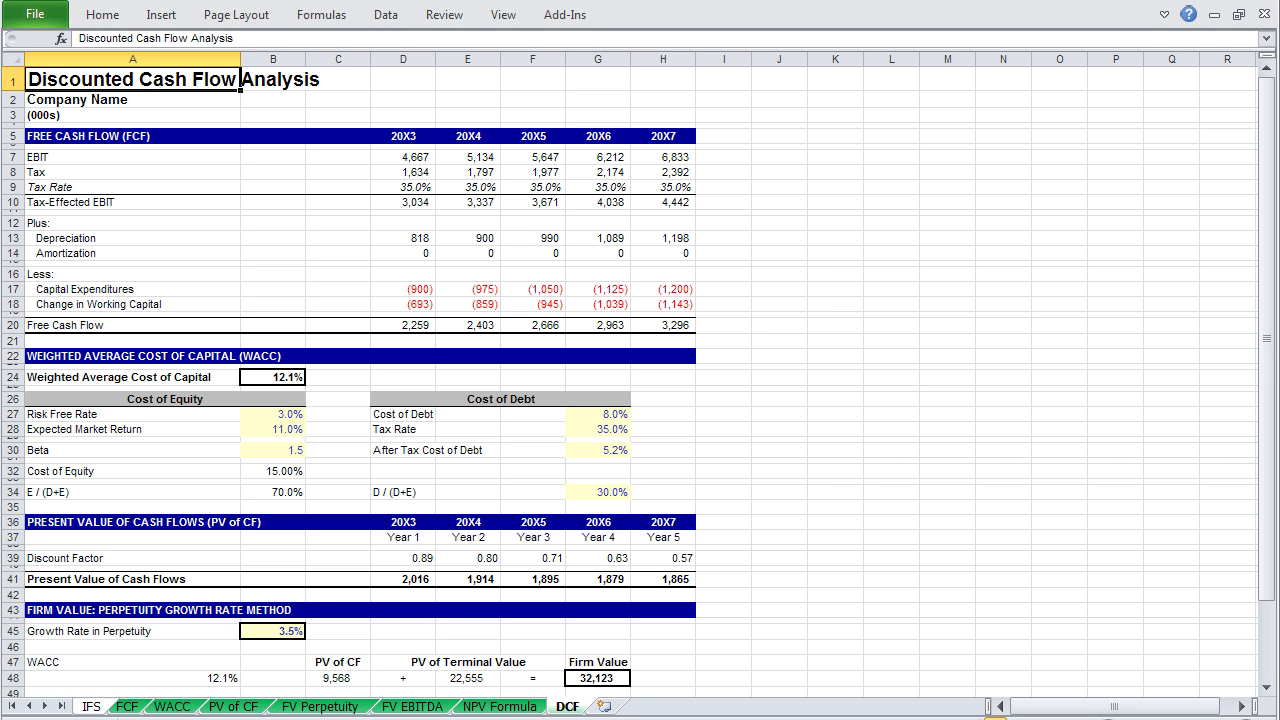